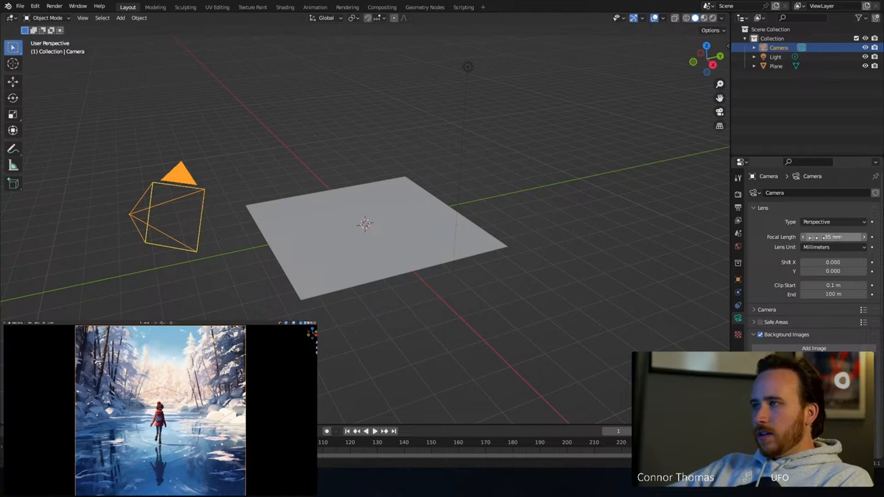
# Step: Look through the camera and rotate it about 8.7° around the global X axis to line the plane up with the background image
pyautogui.press('KP_1')
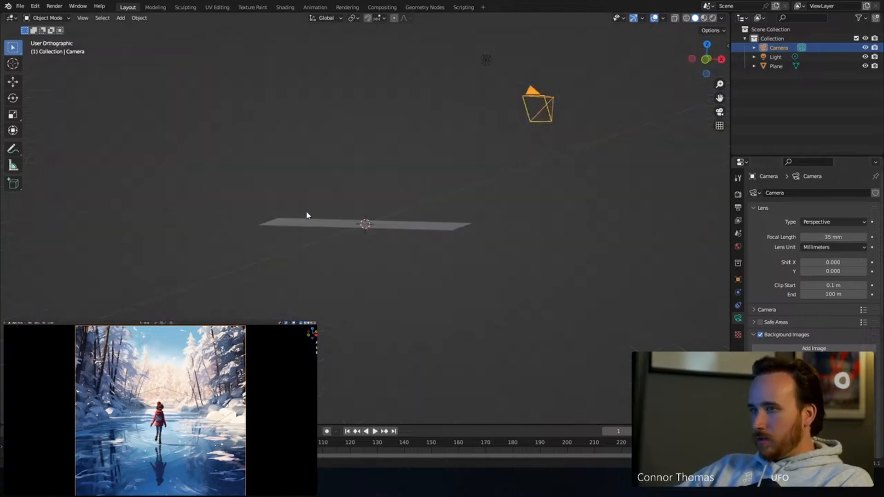
pyautogui.press('KP_8')
pyautogui.press('KP_0')
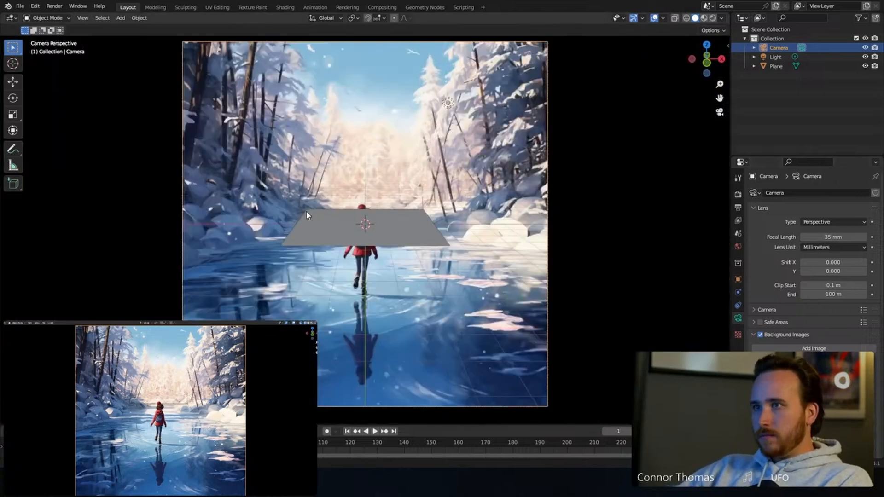
pyautogui.click(388, 244)
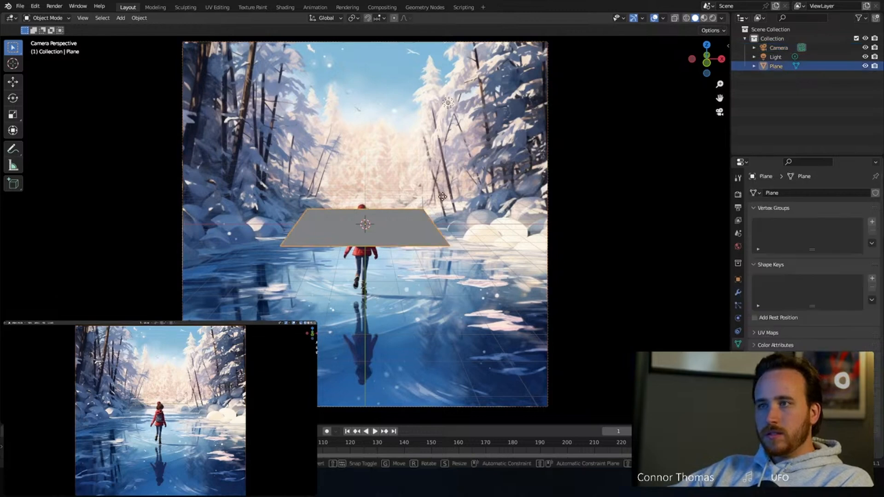
pyautogui.press('g')
pyautogui.press('y')
pyautogui.press('y')
pyautogui.press('r')
pyautogui.press('x')
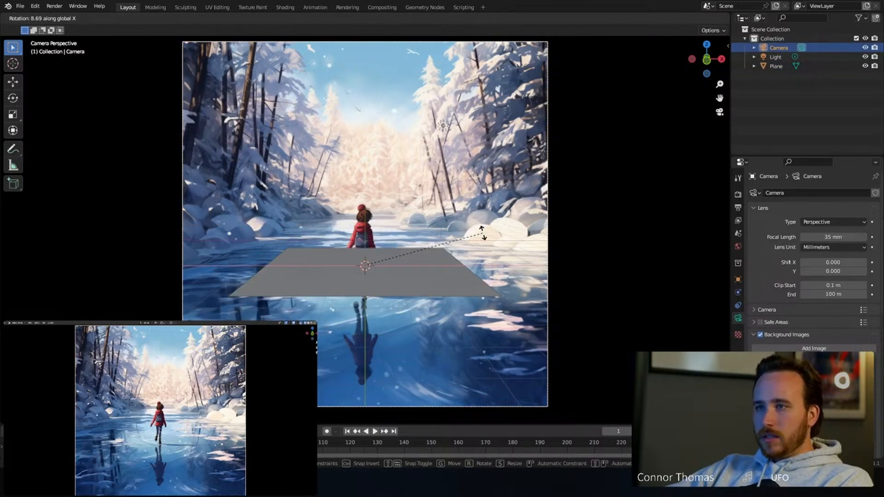
pyautogui.click(482, 233)
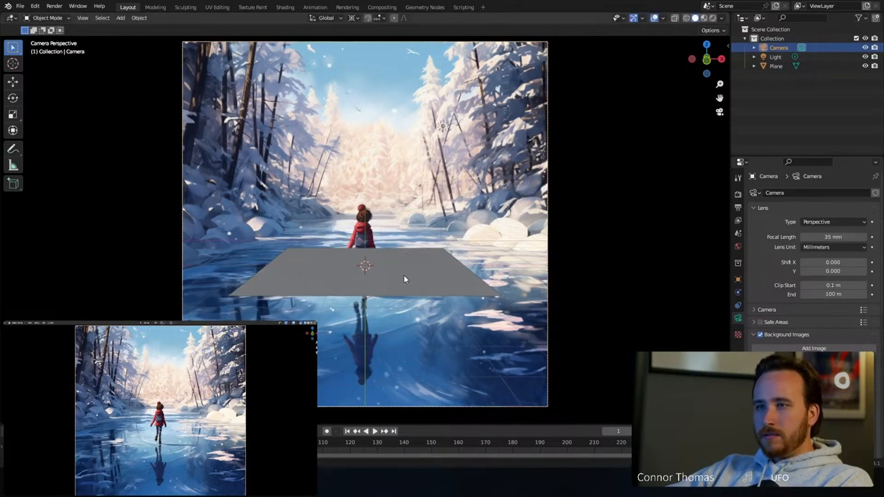
# Step: Scale the ground plane in camera view to fit the frozen lake in the background image
pyautogui.click(405, 279)
pyautogui.press('s')
pyautogui.click(479, 266)
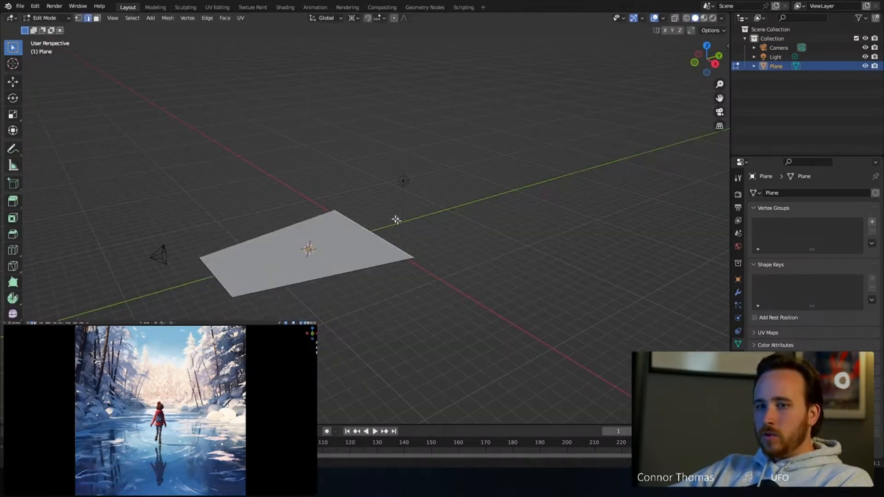
# Step: Move the plane's far edge outward along the Y axis to extend the lake surface away from the camera
pyautogui.moveTo(397, 219); pyautogui.dragTo(389, 258, button='middle')
pyautogui.scroll(-3, 393, 235)
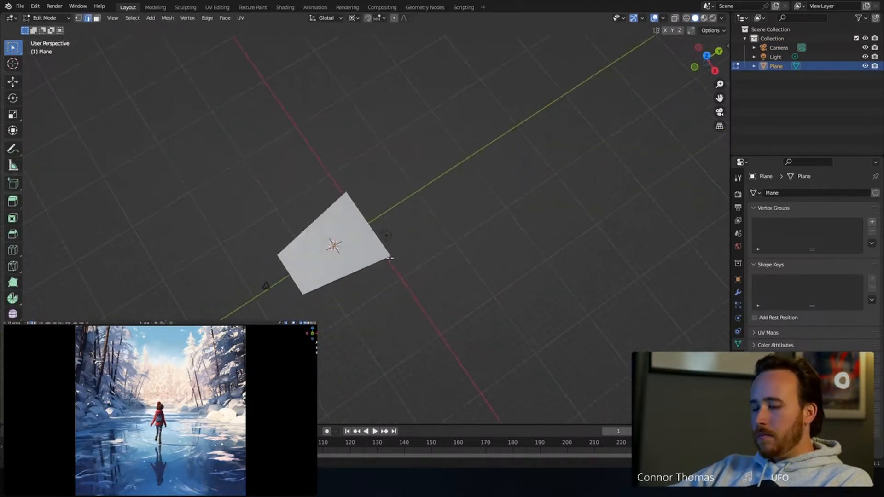
pyautogui.press('g')
pyautogui.press('y')
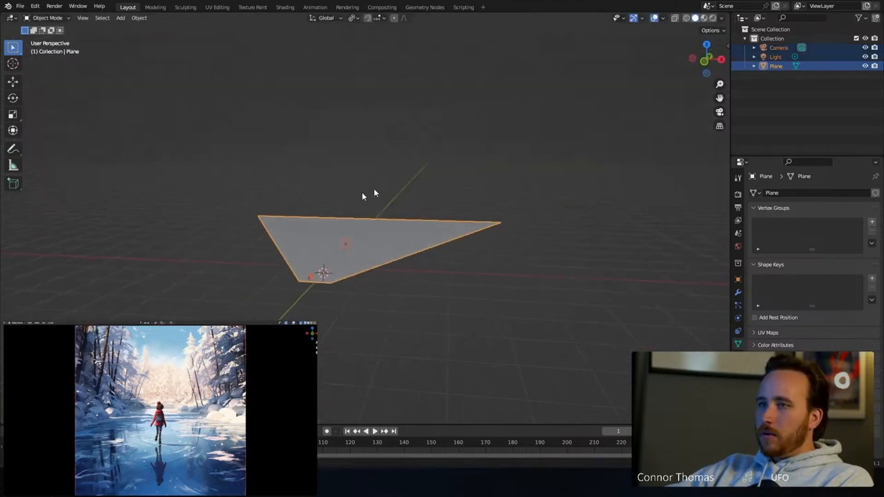
pyautogui.click(374, 193)
pyautogui.moveTo(374, 192); pyautogui.dragTo(352, 195, button='middle')
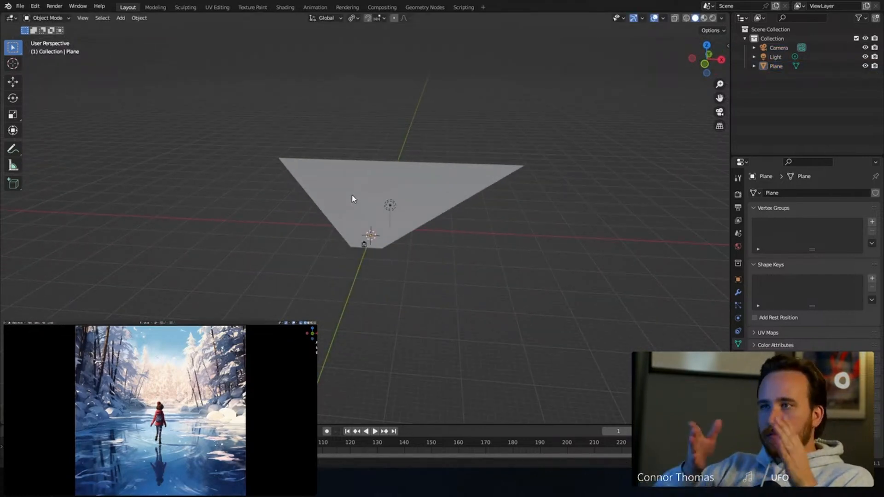
pyautogui.scroll(2, 387, 229)
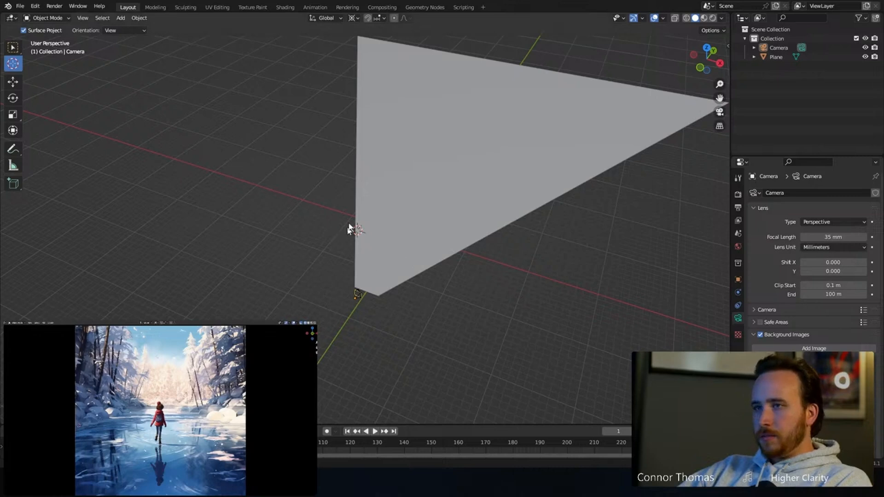
# Step: Add a mesh sphere at the side of the lake plane as the base for the bank rocks
pyautogui.click(15, 47)
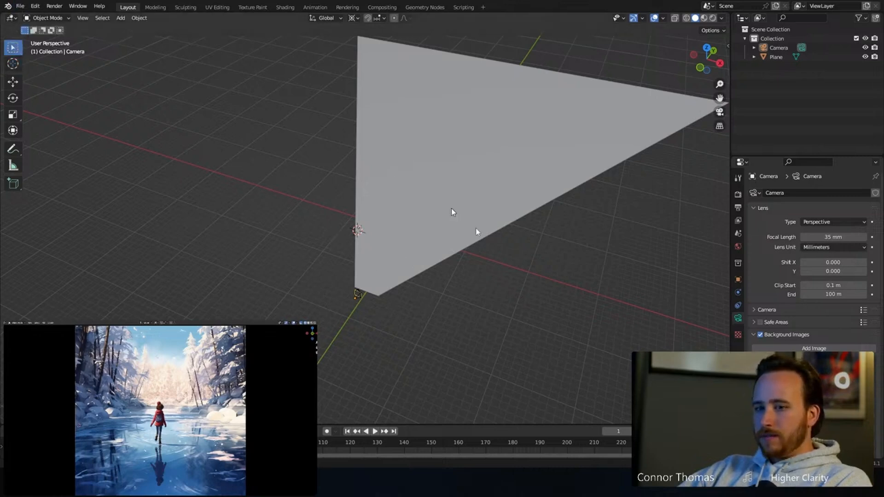
pyautogui.scroll(3, 376, 220)
pyautogui.hotkey('shift', 'a')
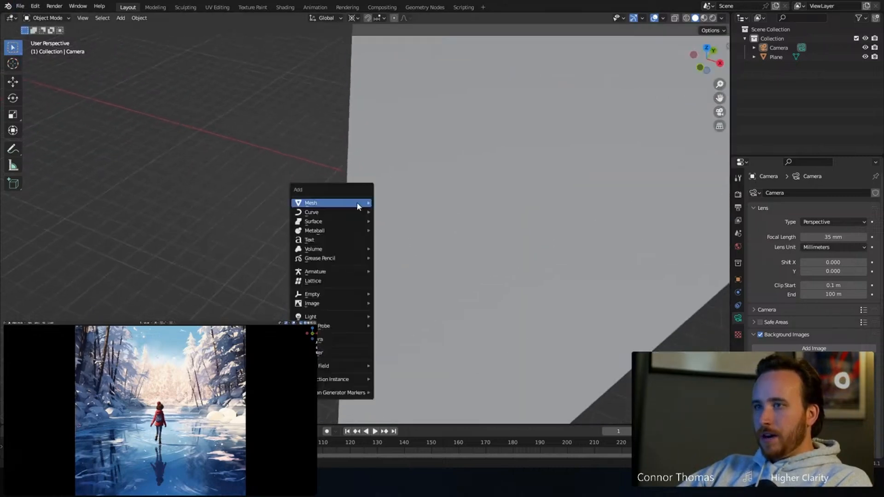
pyautogui.moveTo(359, 204)
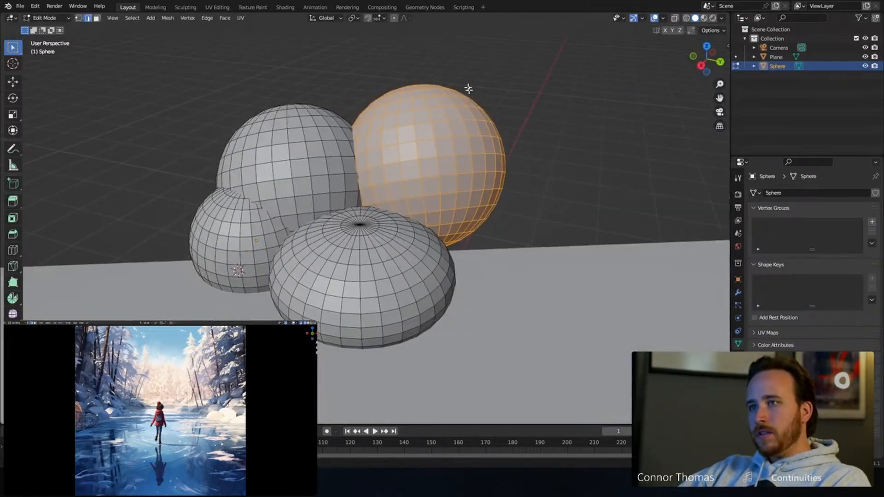
# Step: Leave mesh editing on the cluster of spheres and switch the object to Sculpt Mode
pyautogui.press('Tab')
pyautogui.press('Tab')
pyautogui.moveTo(374, 182); pyautogui.dragTo(450, 164, button='middle')
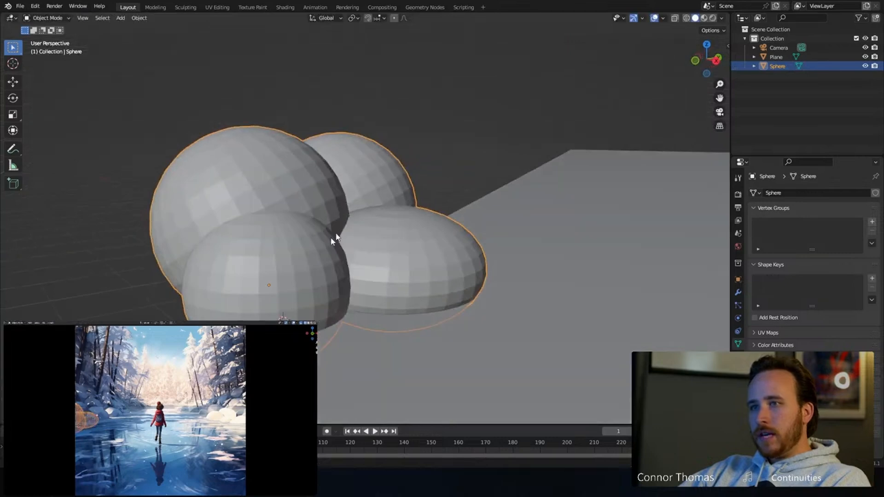
pyautogui.click(44, 20)
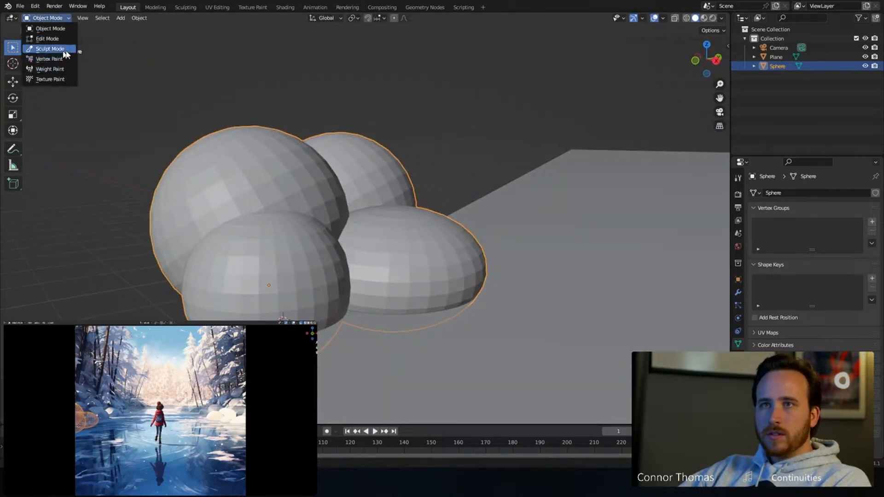
pyautogui.click(50, 48)
# Step: Add a Multiresolution modifier to the sphere cluster and subdivide it twice
pyautogui.click(738, 293)
pyautogui.click(767, 193)
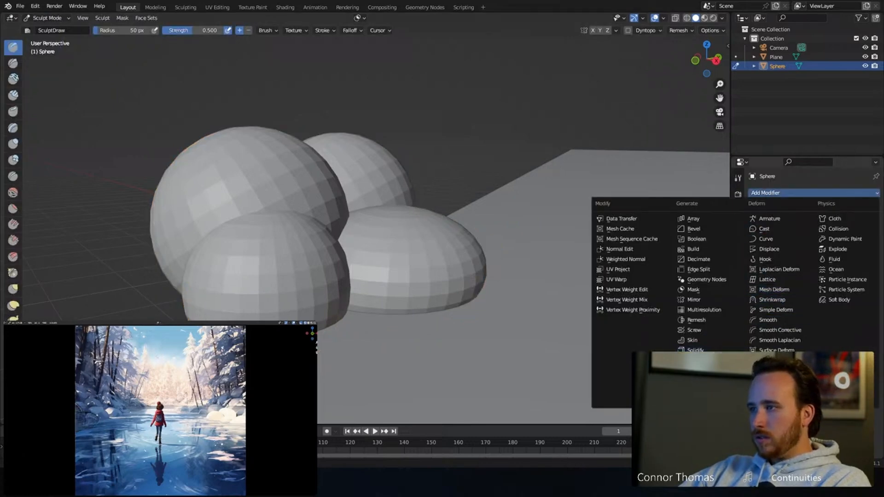
pyautogui.click(722, 309)
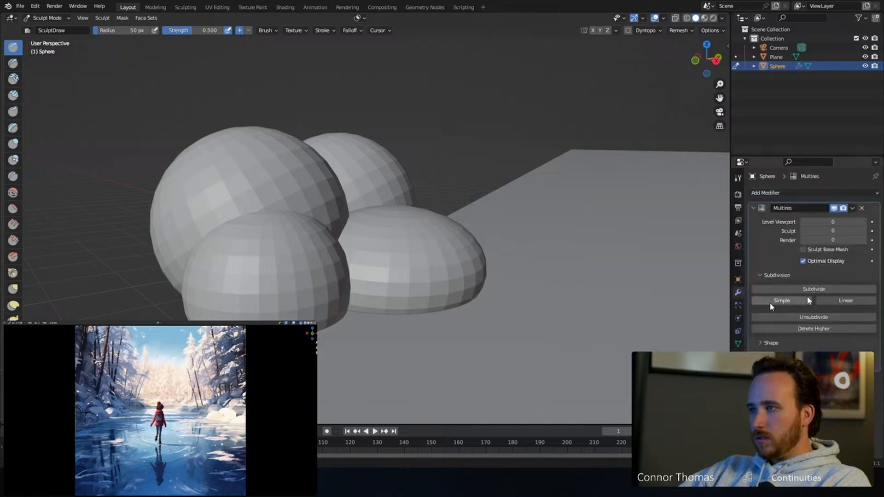
pyautogui.click(830, 289)
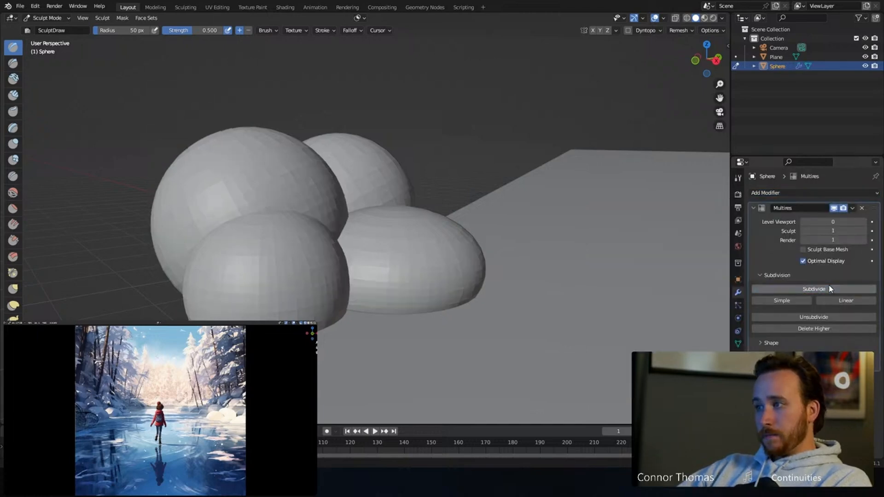
pyautogui.click(829, 289)
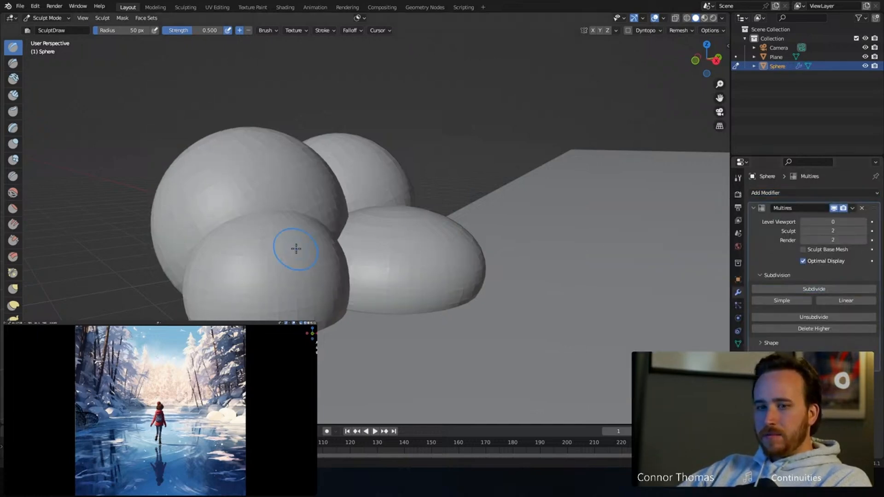
# Step: Flatten the side of the large sphere with the Flatten/Contrast brush at a radius of about 201 px
pyautogui.moveTo(213, 142); pyautogui.dragTo(281, 148, button='middle')
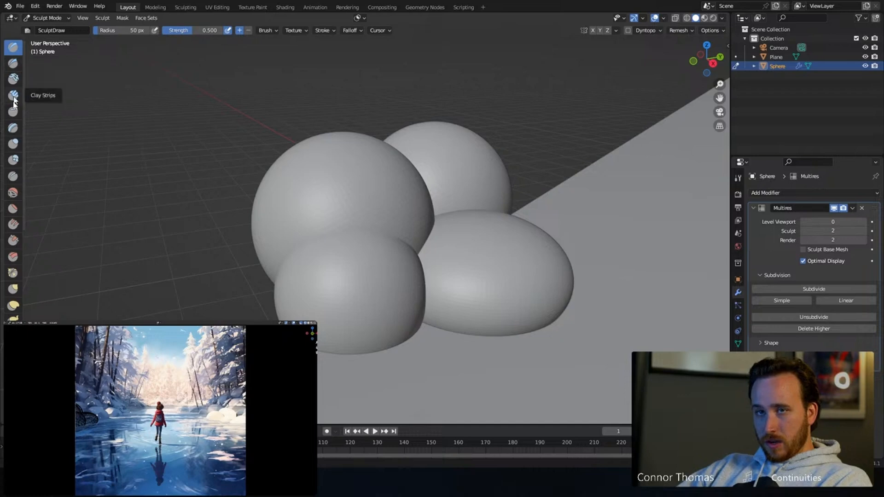
pyautogui.click(13, 208)
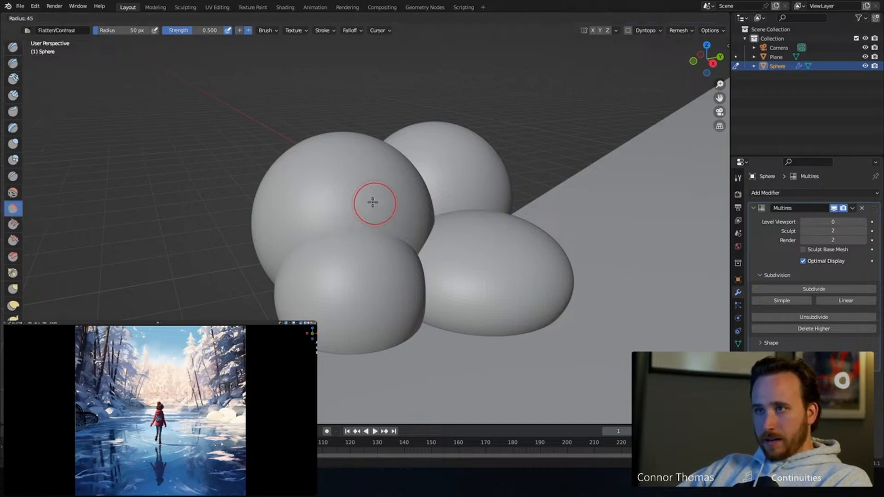
pyautogui.moveTo(395, 182); pyautogui.dragTo(374, 178, button='middle')
pyautogui.scroll(2, 374, 178)
pyautogui.press('f')
pyautogui.click(449, 191)
pyautogui.moveTo(395, 174)
pyautogui.mouseDown(button='middle')
pyautogui.moveTo(424, 187)
pyautogui.moveTo(403, 202)
pyautogui.mouseUp(button='middle')
pyautogui.moveTo(415, 176); pyautogui.dragTo(348, 231)
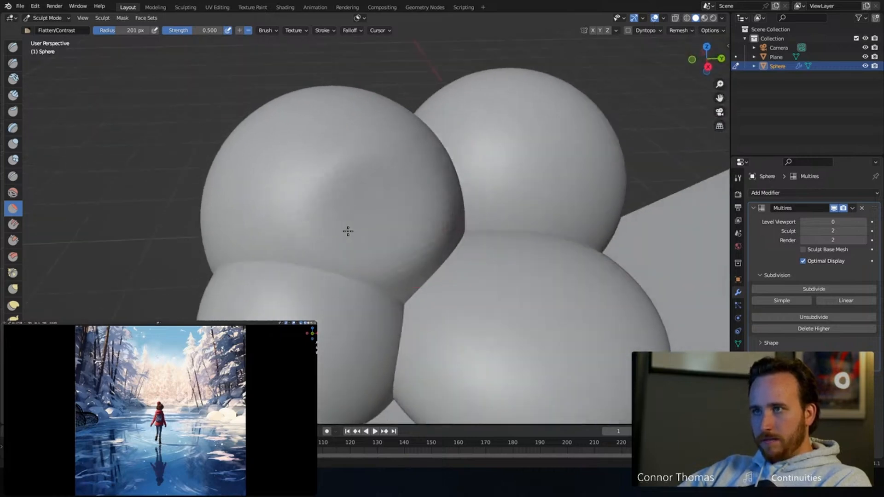
# Step: Return to Edit Mode and enlarge the selected sphere at the far end of the cluster
pyautogui.moveTo(347, 202)
pyautogui.mouseDown(button='middle')
pyautogui.moveTo(382, 184)
pyautogui.moveTo(275, 183)
pyautogui.mouseUp(button='middle')
pyautogui.moveTo(334, 185)
pyautogui.mouseDown(button='middle')
pyautogui.moveTo(361, 165)
pyautogui.moveTo(267, 193)
pyautogui.mouseUp(button='middle')
pyautogui.moveTo(263, 234)
pyautogui.mouseDown(button='middle')
pyautogui.moveTo(353, 223)
pyautogui.moveTo(332, 127)
pyautogui.moveTo(373, 152)
pyautogui.moveTo(428, 155)
pyautogui.moveTo(349, 174)
pyautogui.mouseUp(button='middle')
pyautogui.press('Tab')
pyautogui.moveTo(441, 201); pyautogui.dragTo(577, 315, button='middle')
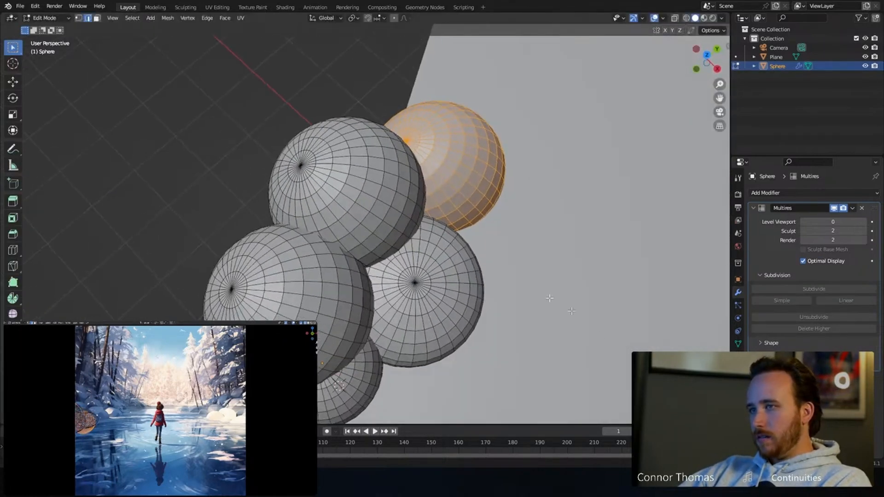
pyautogui.press('s')
pyautogui.click(613, 216)
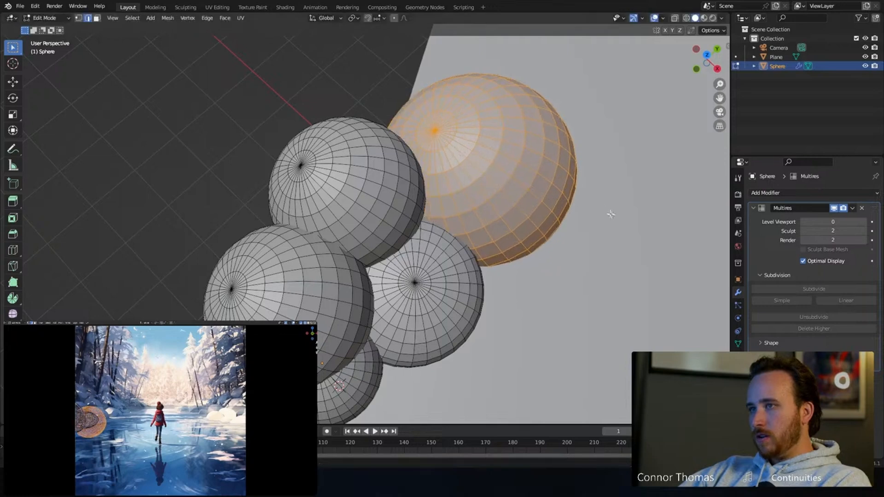
# Step: Duplicate the bank sphere twice and reposition the last copy to extend the row of rocks along the lake
pyautogui.moveTo(559, 192); pyautogui.dragTo(438, 282, button='middle')
pyautogui.hotkey('shift', 'd')
pyautogui.click(438, 112)
pyautogui.hotkey('shift', 'd')
pyautogui.click(299, 209)
pyautogui.moveTo(308, 230); pyautogui.dragTo(322, 177, button='middle')
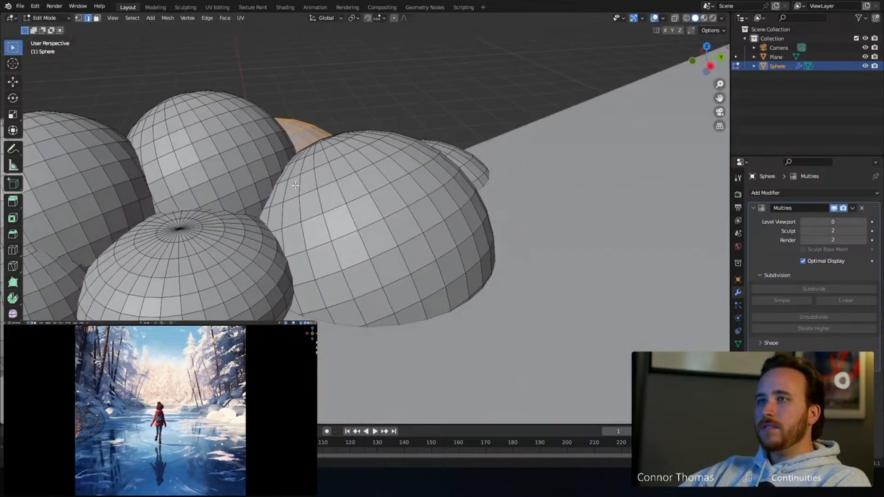
pyautogui.press('g')
pyautogui.click(340, 103)
# Step: Squash the selected sphere along the Z axis from the top view and move it to its place on the lake's edge
pyautogui.moveTo(340, 103); pyautogui.dragTo(392, 168, button='middle')
pyautogui.press('KP_7')
pyautogui.press('s')
pyautogui.press('z')
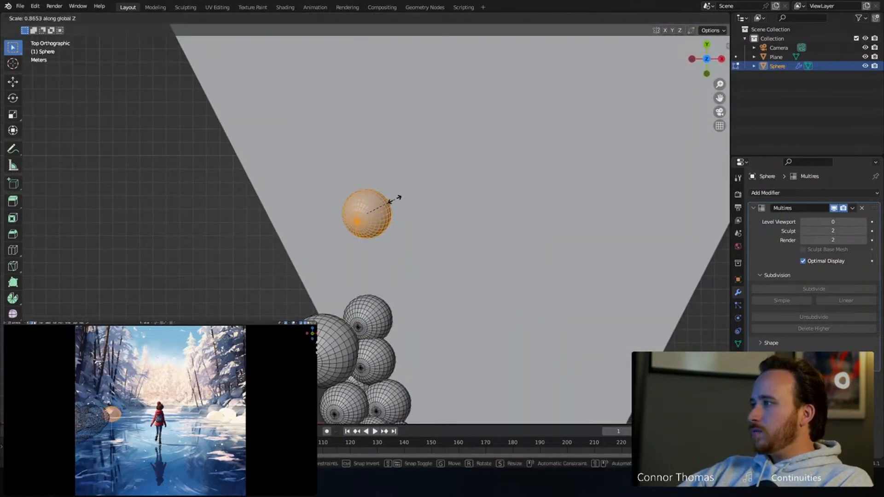
pyautogui.click(397, 200)
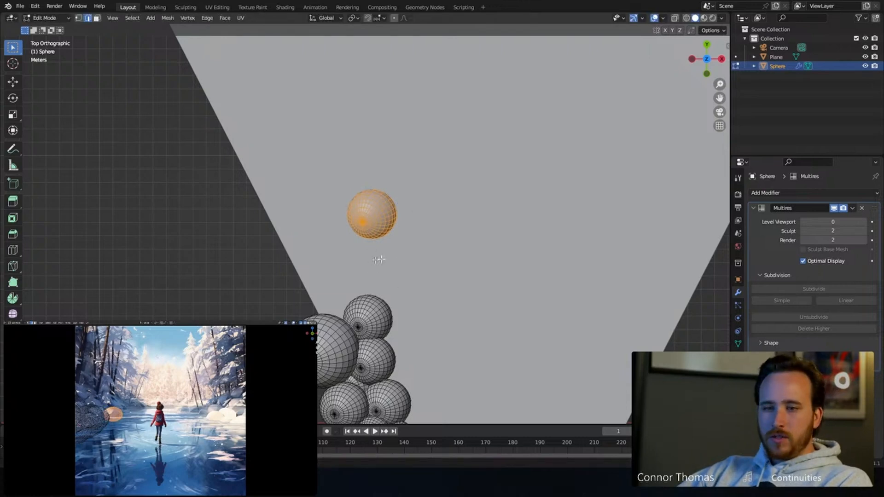
pyautogui.keyDown('shift'); pyautogui.moveTo(428, 280); pyautogui.dragTo(680, 179, button='middle'); pyautogui.keyUp('shift')
pyautogui.press('g')
pyautogui.click(683, 178)
# Step: Place a copy of a small sphere beside the large sphere on the opposite bank and enlarge it
pyautogui.keyDown('shift'); pyautogui.moveTo(484, 199); pyautogui.dragTo(464, 258, button='middle'); pyautogui.keyUp('shift')
pyautogui.hotkey('alt', 'a')
pyautogui.press('l')
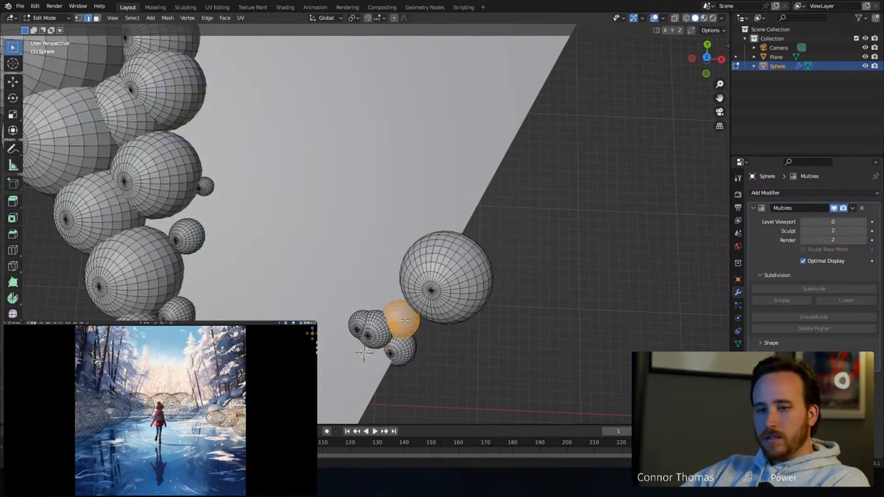
pyautogui.press('g')
pyautogui.click(389, 300)
pyautogui.press('s')
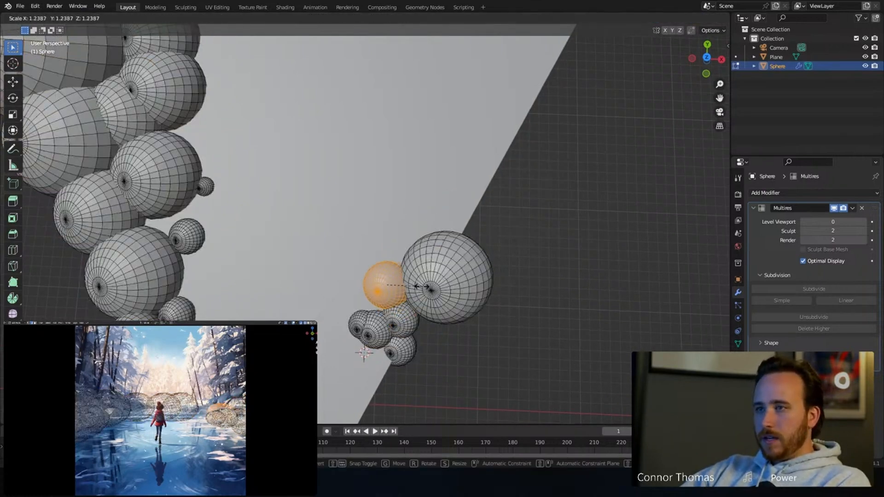
pyautogui.click(433, 276)
# Step: Finish editing the bank spheres and switch the mesh to Sculpt Mode to shape the rocks
pyautogui.press('a')
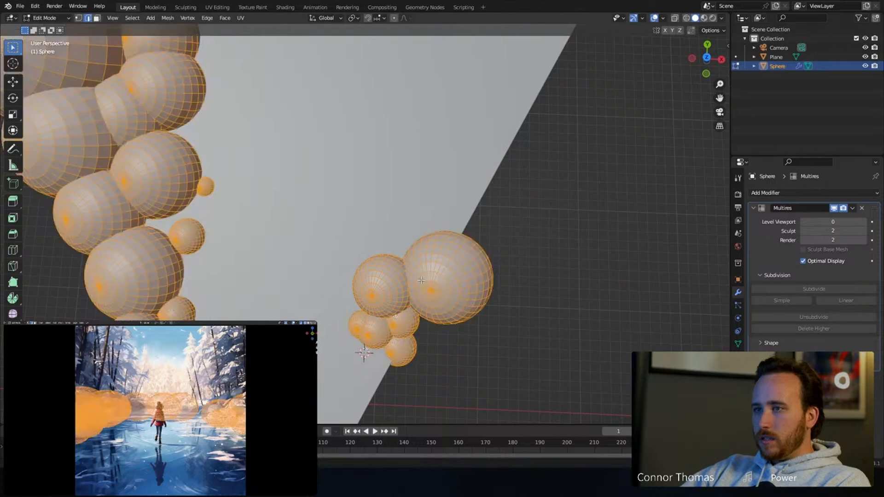
pyautogui.hotkey('alt', 'a')
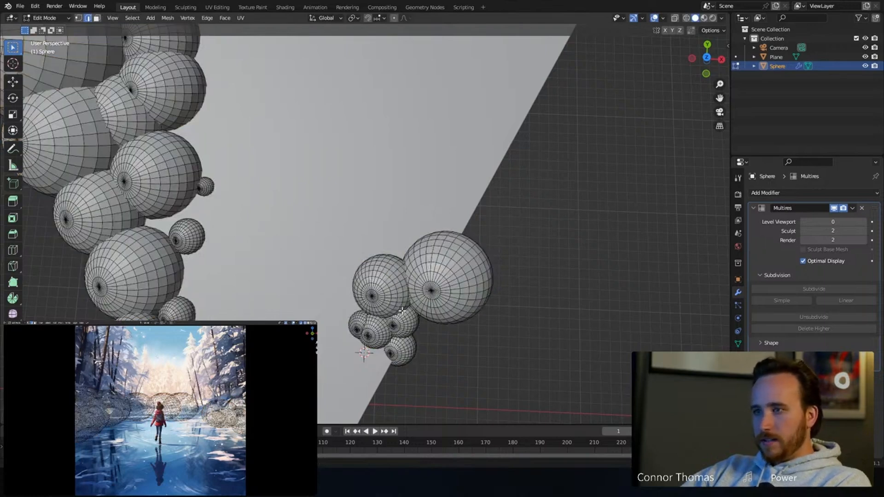
pyautogui.press('l')
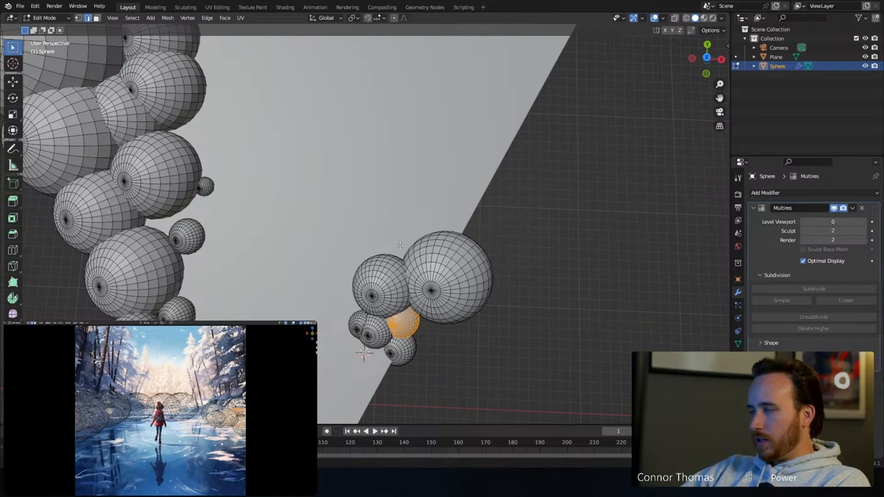
pyautogui.press('a')
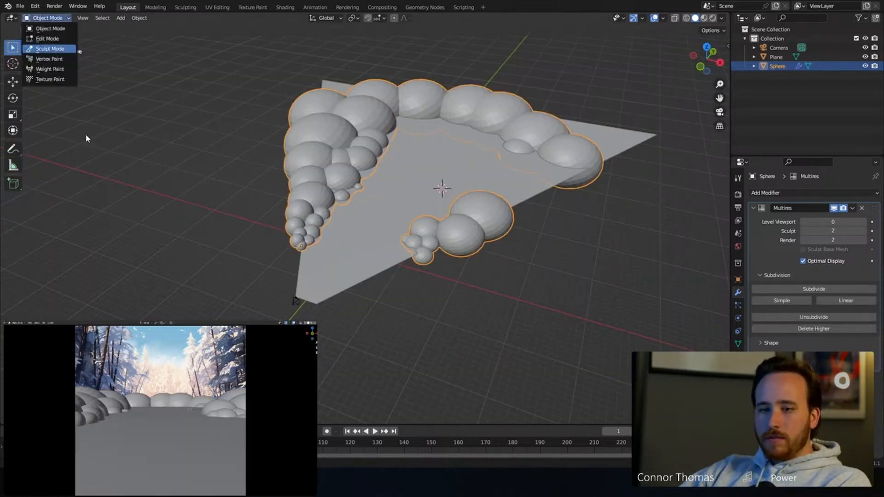
pyautogui.press('Return')
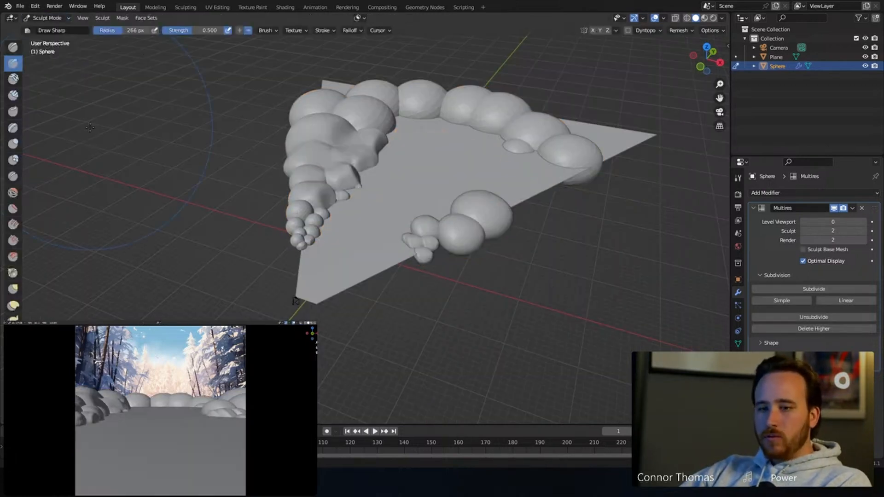
pyautogui.scroll(6, 364, 101)
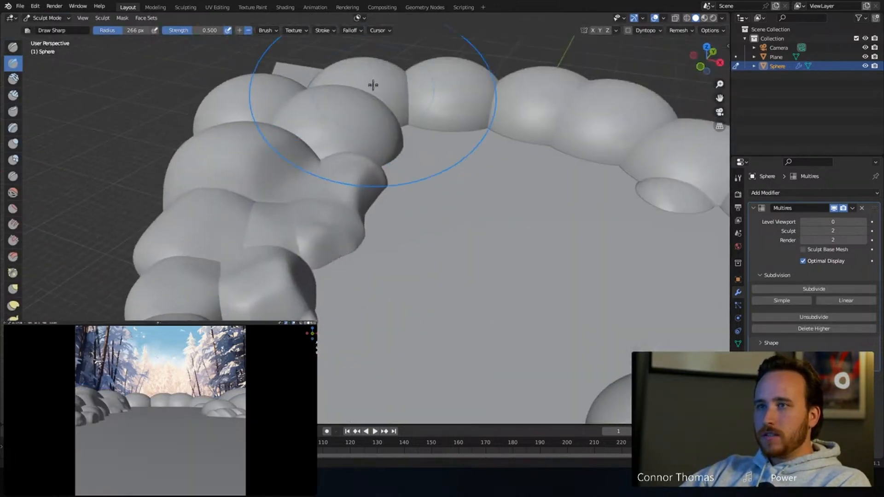
# Step: Try carving a groove into the large bank rock with the Draw Sharp brush
pyautogui.scroll(5, 373, 85)
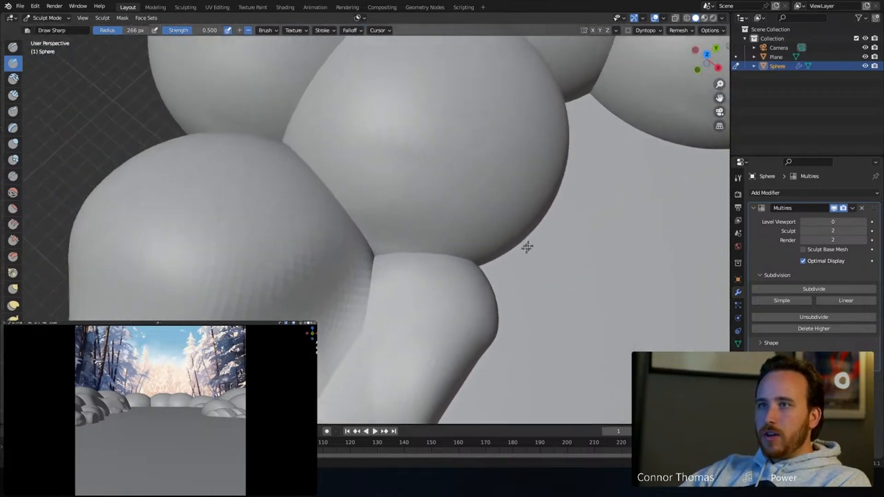
pyautogui.keyDown('shift'); pyautogui.moveTo(534, 238); pyautogui.dragTo(479, 284, button='middle'); pyautogui.keyUp('shift')
pyautogui.moveTo(318, 147)
pyautogui.mouseDown()
pyautogui.moveTo(358, 193)
pyautogui.moveTo(345, 148)
pyautogui.moveTo(373, 151)
pyautogui.mouseUp()
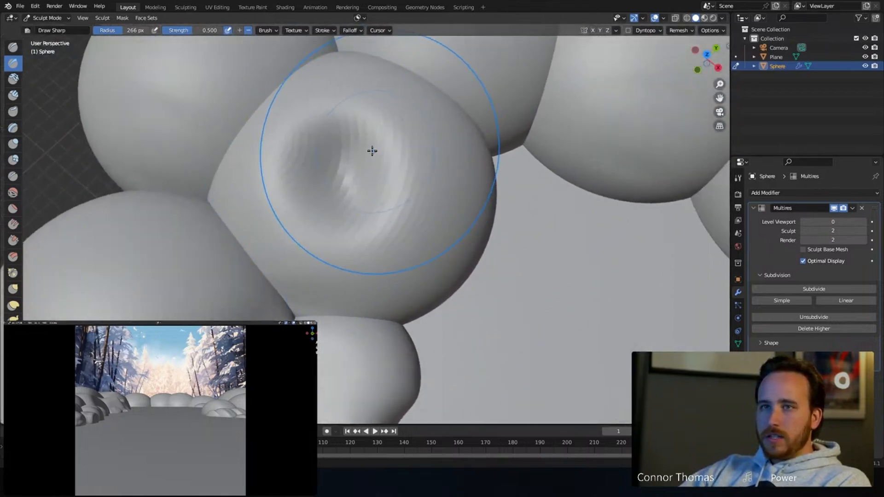
pyautogui.hotkey('ctrl', 'z')
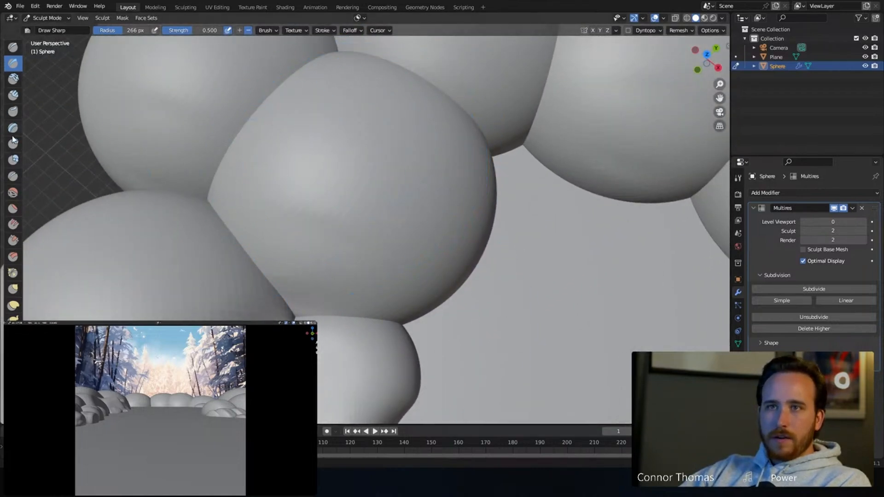
# Step: Flatten the large bank rock with the Flatten/Contrast brush and set the brush radius to 226 px
pyautogui.click(20, 210)
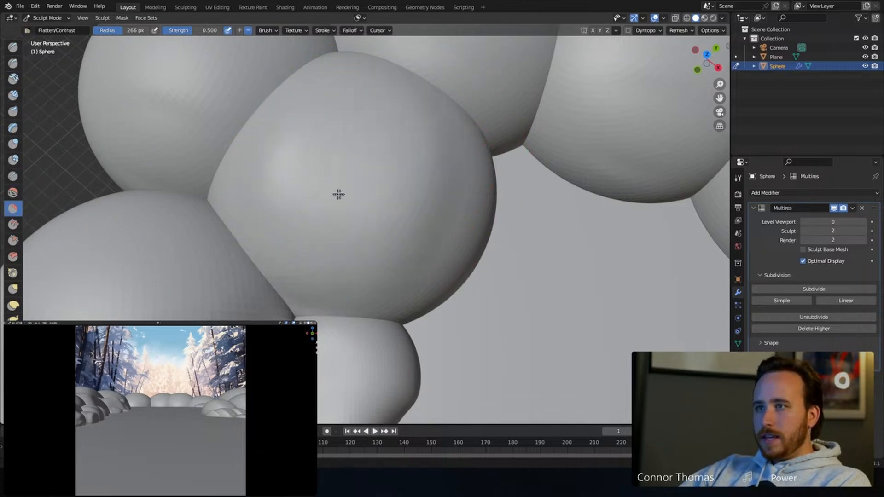
pyautogui.press('f')
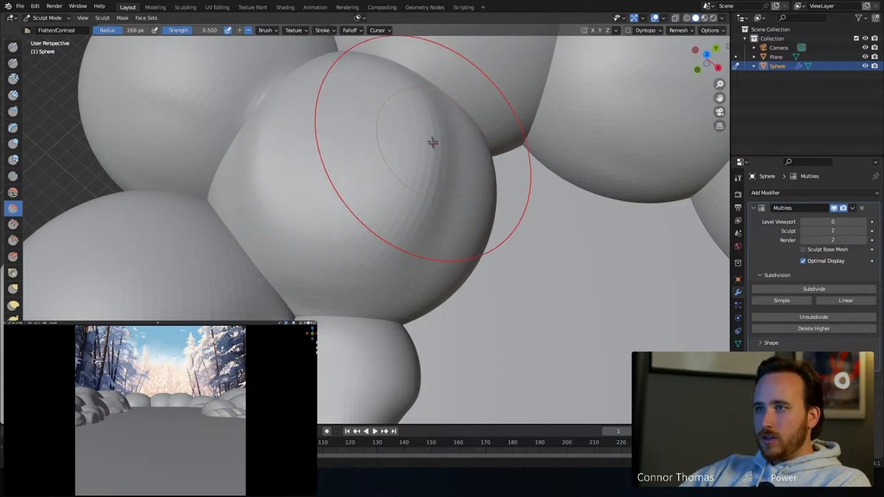
pyautogui.click(407, 124)
pyautogui.scroll(-8, 407, 138)
pyautogui.moveTo(415, 187)
pyautogui.mouseDown(button='middle')
pyautogui.moveTo(471, 220)
pyautogui.moveTo(448, 184)
pyautogui.moveTo(461, 158)
pyautogui.moveTo(397, 161)
pyautogui.moveTo(408, 175)
pyautogui.mouseUp(button='middle')
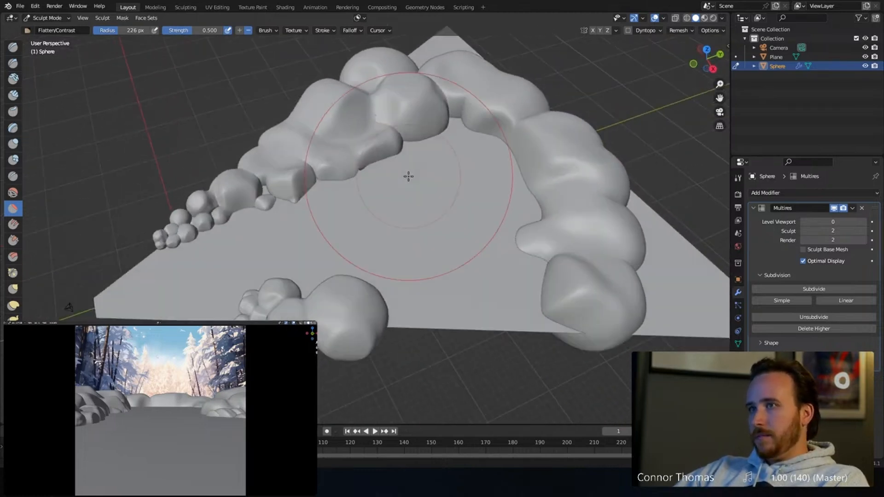
pyautogui.press('Tab')
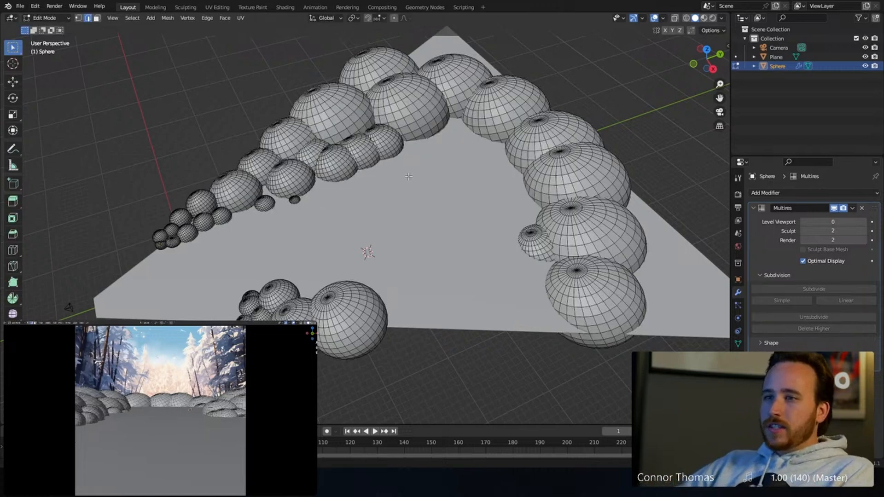
pyautogui.press('Tab')
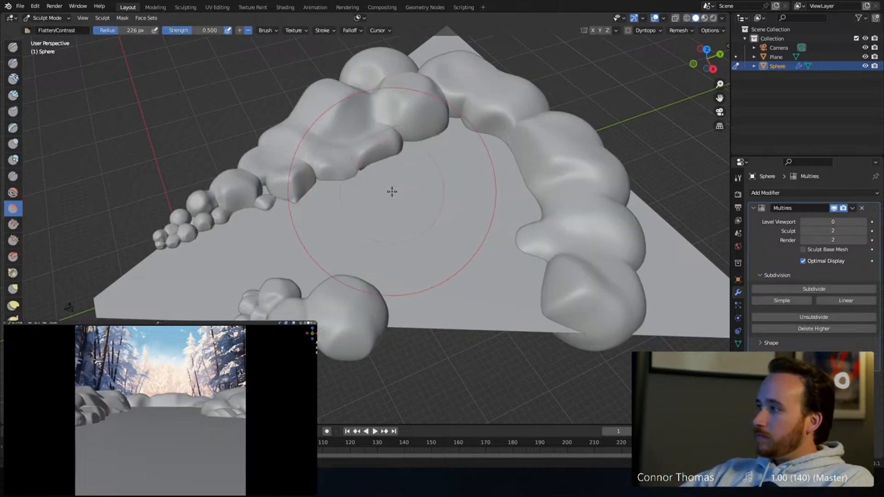
# Step: Push down the tops of the far bank's rocks with the Elastic Deform brush at a 264 px radius
pyautogui.moveTo(517, 154)
pyautogui.mouseDown(button='middle')
pyautogui.moveTo(583, 148)
pyautogui.moveTo(507, 147)
pyautogui.mouseUp(button='middle')
pyautogui.scroll(5, 395, 191)
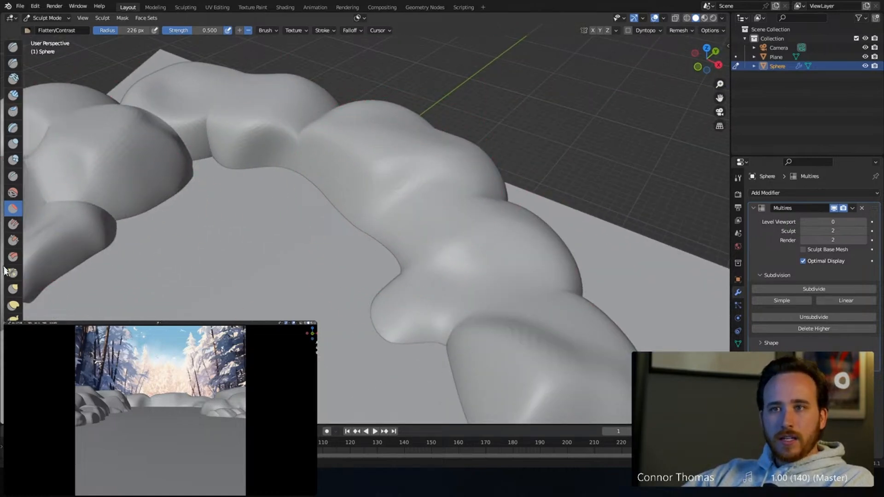
pyautogui.click(14, 288)
pyautogui.moveTo(467, 192); pyautogui.dragTo(520, 131, button='middle')
pyautogui.press('f')
pyautogui.click(338, 190)
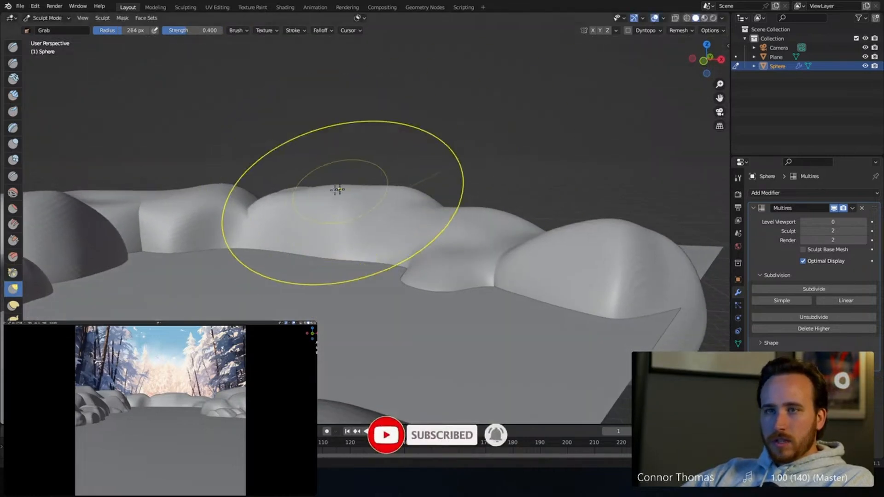
pyautogui.click(13, 305)
pyautogui.moveTo(345, 197); pyautogui.dragTo(348, 249)
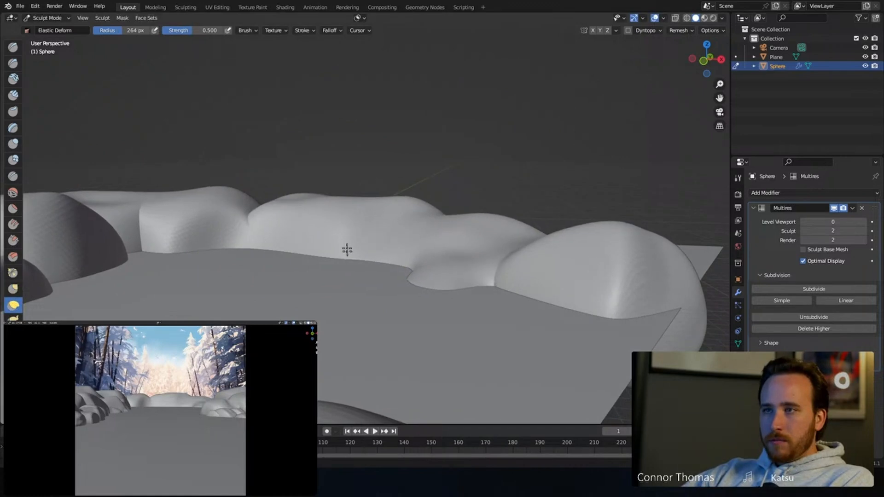
pyautogui.moveTo(248, 197); pyautogui.dragTo(244, 247)
pyautogui.moveTo(309, 201)
pyautogui.mouseDown()
pyautogui.moveTo(318, 248)
pyautogui.moveTo(400, 250)
pyautogui.moveTo(414, 221)
pyautogui.moveTo(437, 226)
pyautogui.mouseUp()
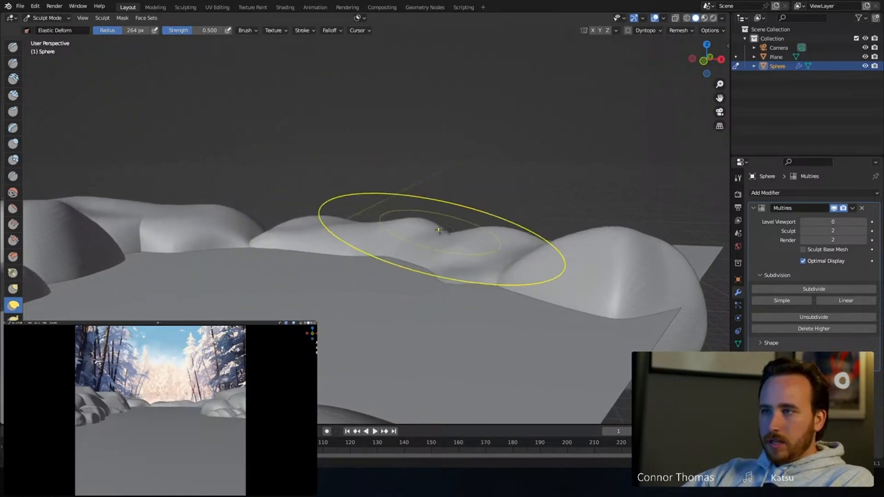
pyautogui.moveTo(201, 207); pyautogui.dragTo(201, 242)
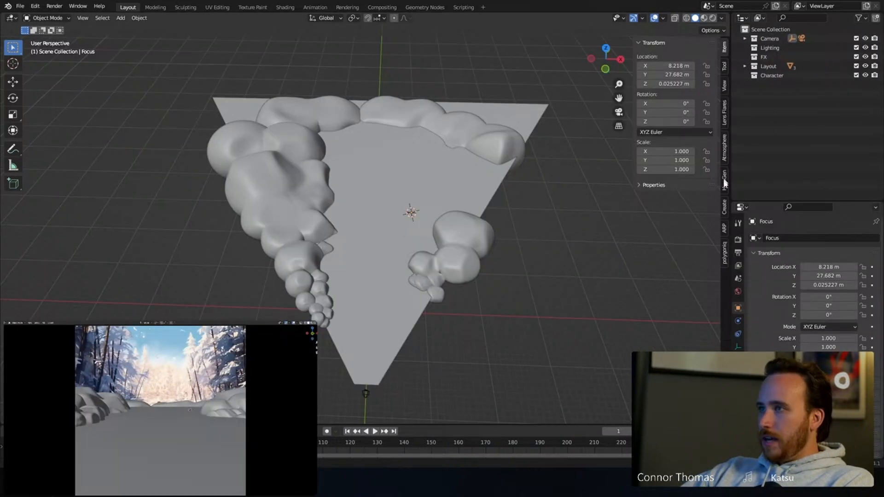
# Step: Open the botaniq asset spawner and browse its rocks category for usable assets
pyautogui.click(724, 255)
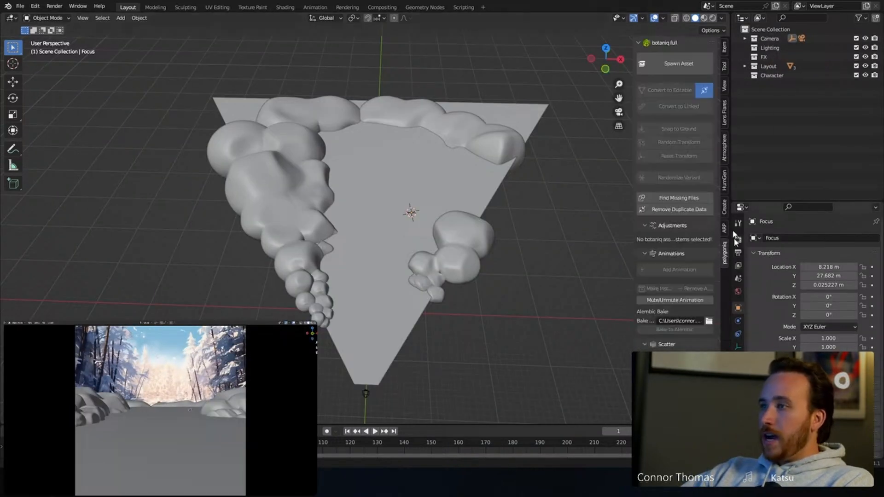
pyautogui.click(679, 64)
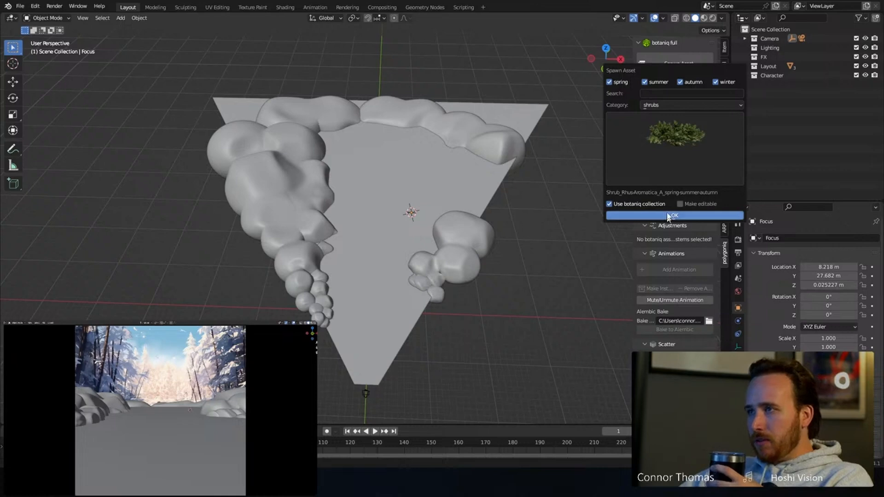
pyautogui.click(668, 154)
pyautogui.click(677, 158)
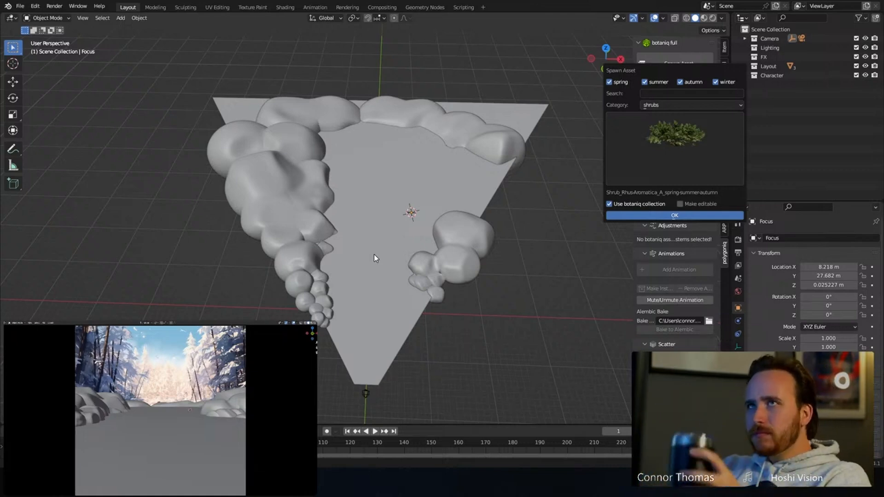
pyautogui.click(650, 106)
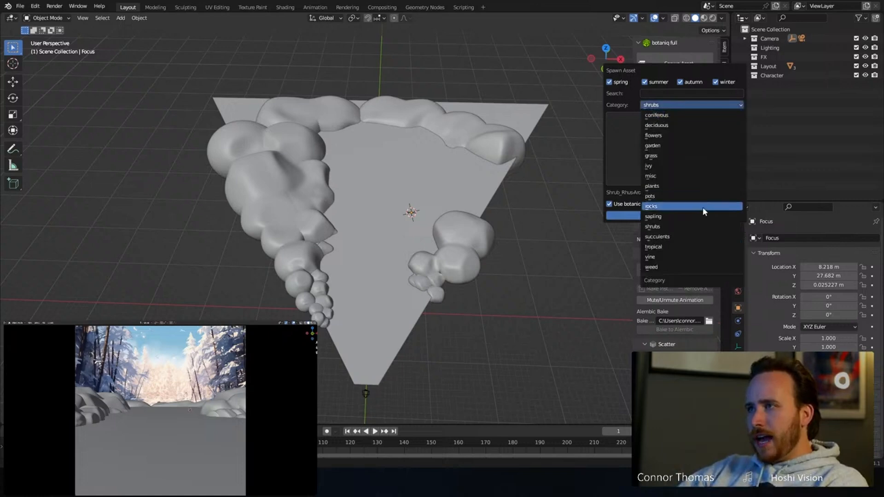
pyautogui.click(674, 211)
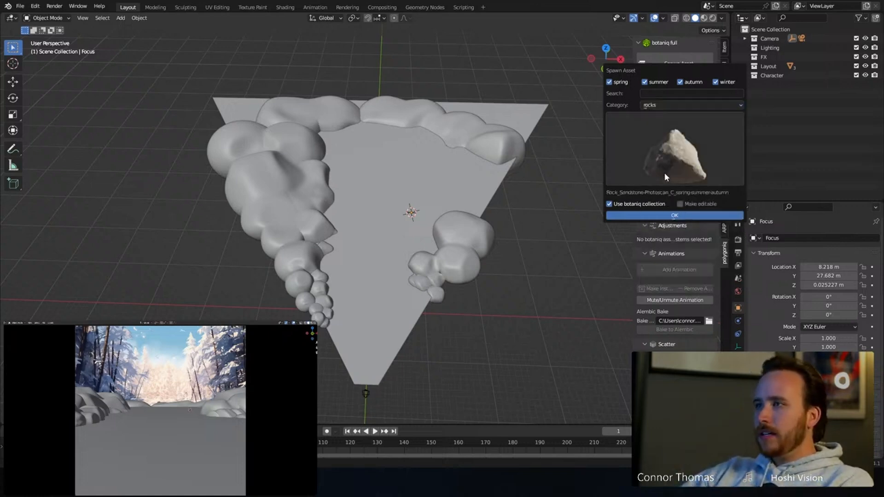
pyautogui.click(664, 173)
pyautogui.scroll(-2, 548, 392)
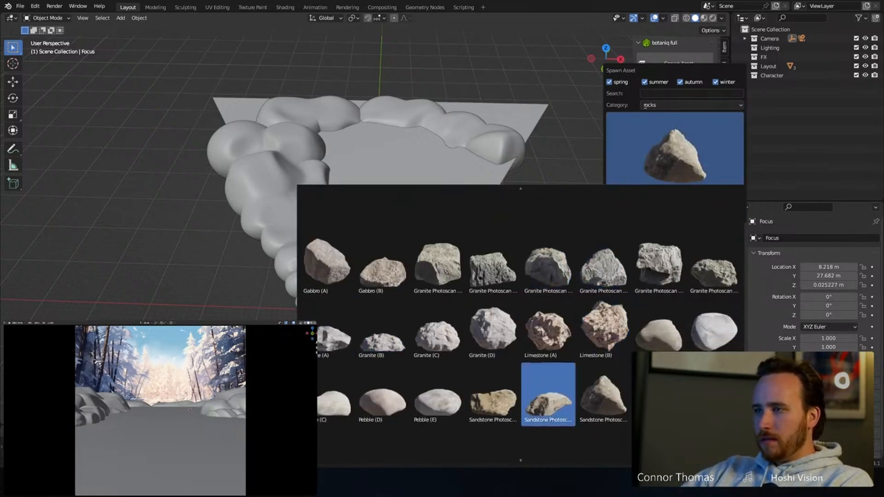
pyautogui.scroll(2, 482, 219)
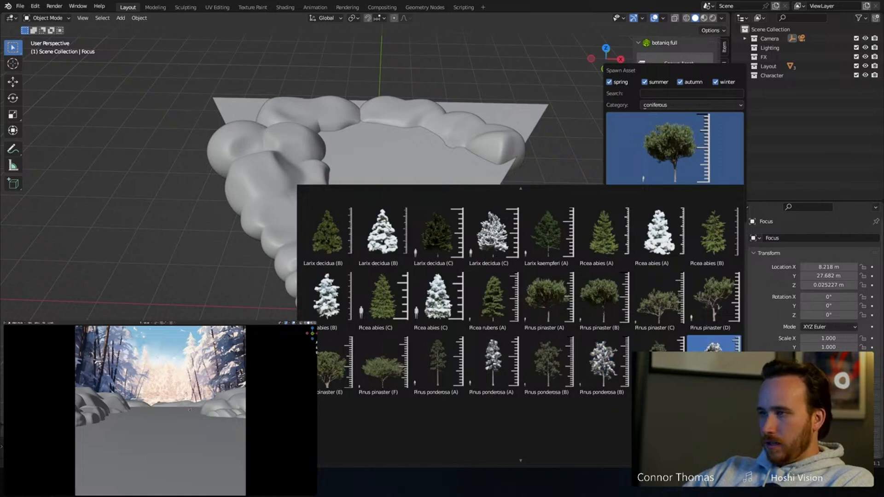
# Step: Spawn the Tree_Pinus-ponderosa_B_winter conifer asset and place it behind the near rocks on the right bank
pyautogui.click(622, 369)
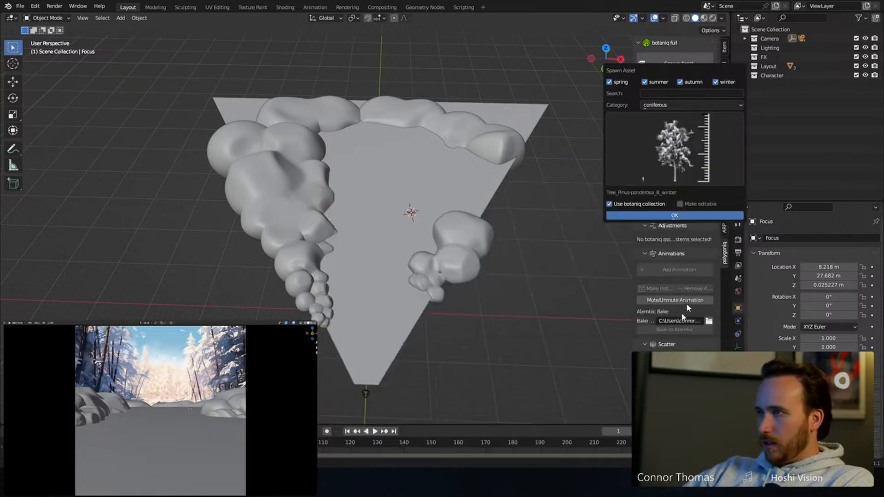
pyautogui.click(681, 216)
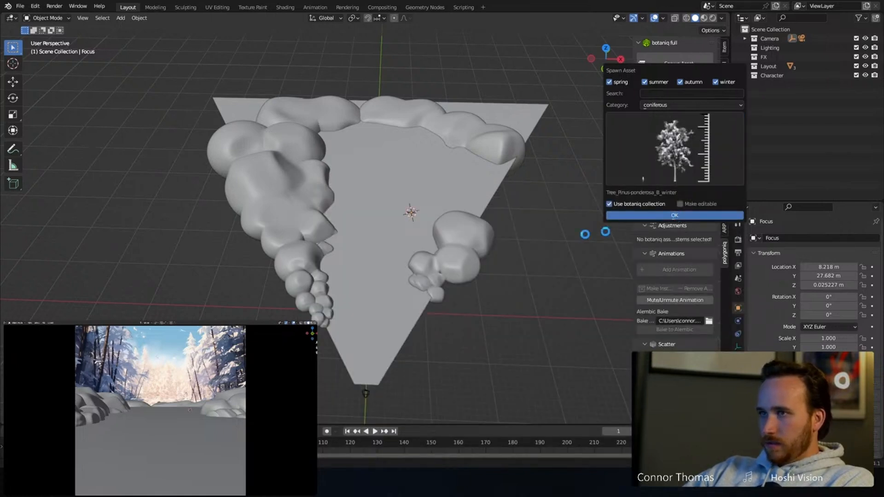
pyautogui.moveTo(437, 224); pyautogui.dragTo(439, 195, button='middle')
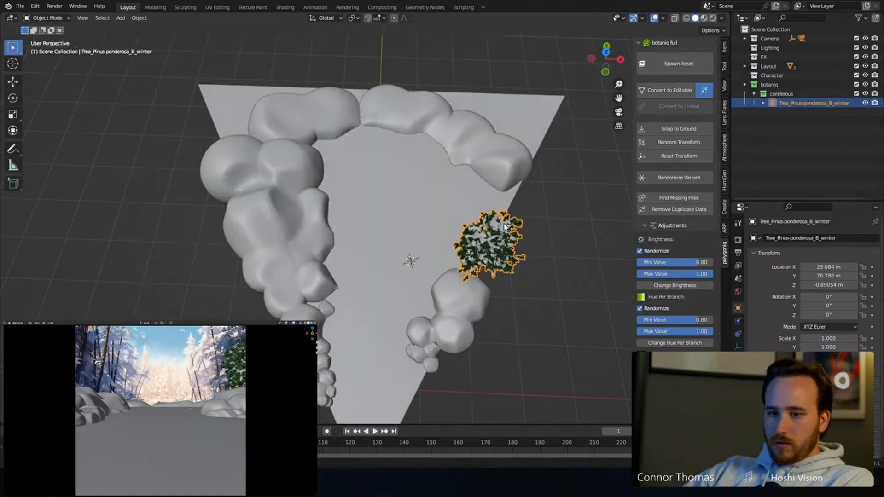
# Step: From the top view, duplicate the tree just behind the original, rotate the copy to 43.3° and lower it about 4.8 m
pyautogui.press('KP_7')
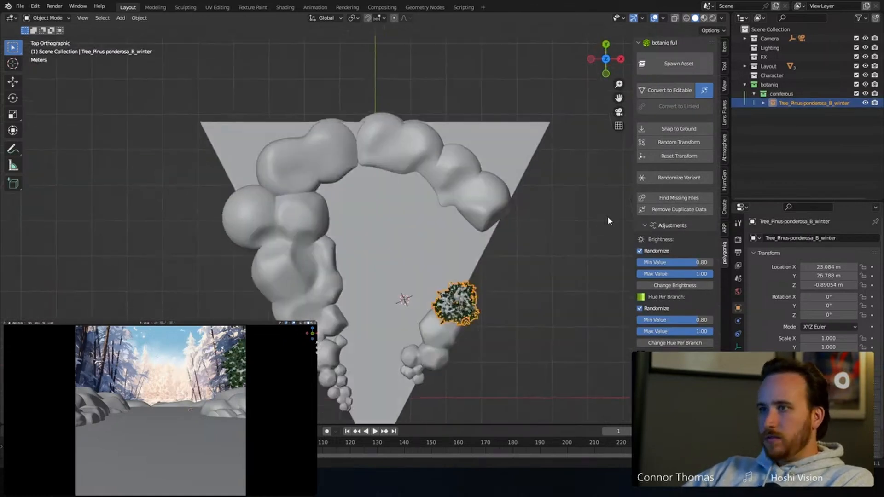
pyautogui.scroll(-2, 507, 239)
pyautogui.keyDown('shift'); pyautogui.moveTo(509, 253); pyautogui.dragTo(474, 248, button='middle'); pyautogui.keyUp('shift')
pyautogui.hotkey('shift', 'd')
pyautogui.press('r')
pyautogui.click(490, 134)
pyautogui.press('g')
pyautogui.press('z')
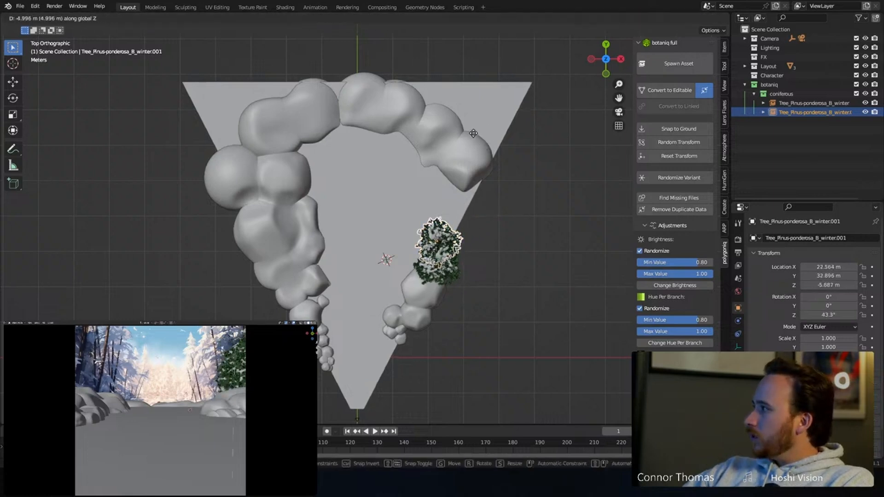
pyautogui.click(472, 134)
# Step: Duplicate the lowered tree toward the far end of the right bank and rotate the copy
pyautogui.hotkey('shift', 'd')
pyautogui.click(495, 218)
pyautogui.press('r')
pyautogui.click(515, 194)
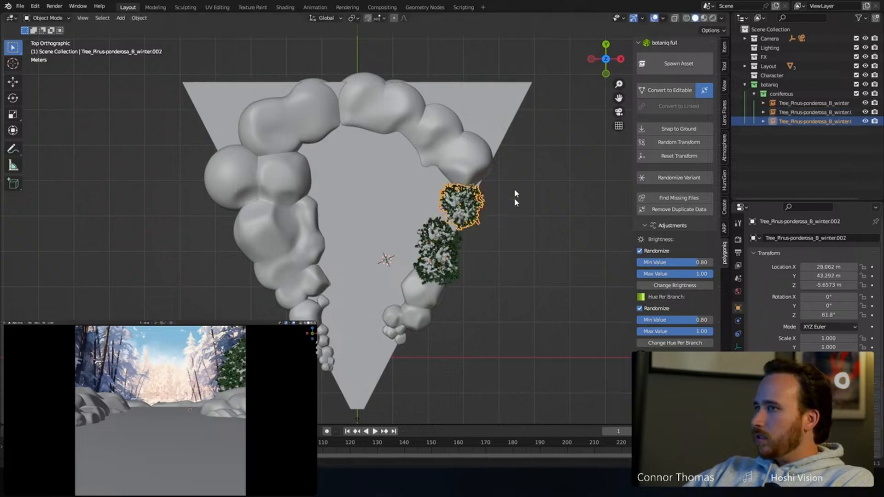
# Step: Randomize the newest tree to the Pinus ponderosa A winter variant and move it onto the left bank, adjusting its height along Z
pyautogui.click(683, 174)
pyautogui.press('g')
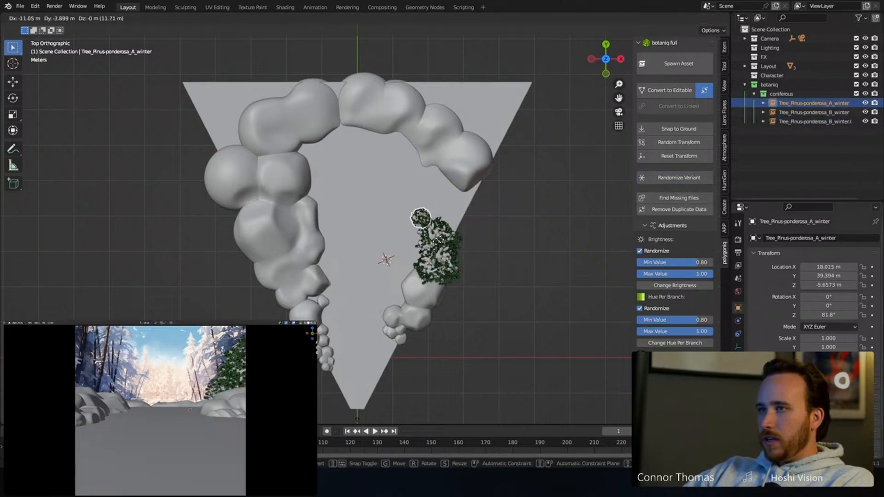
pyautogui.click(326, 318)
pyautogui.press('g')
pyautogui.press('z')
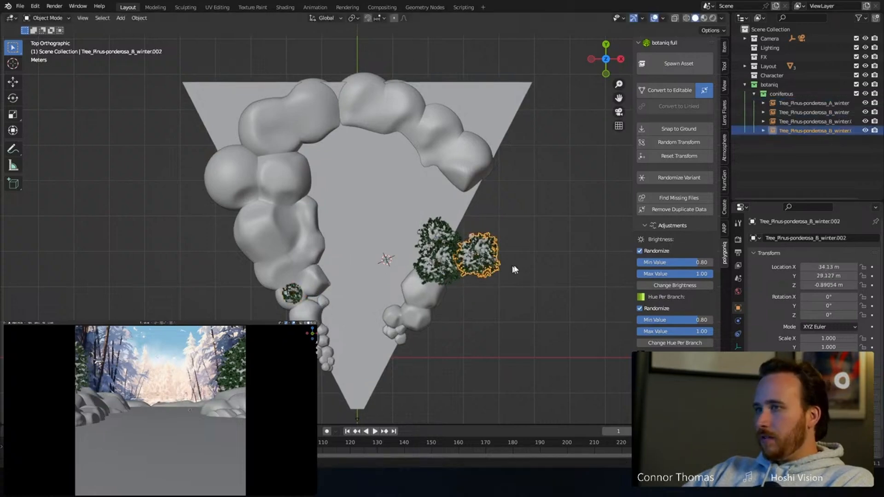
# Step: Rotate the tree copy on the right bank's outer side to 55.4°, and add a duplicate near the far rocks raised about 1.1 m
pyautogui.press('r')
pyautogui.click(525, 179)
pyautogui.hotkey('shift', 'd')
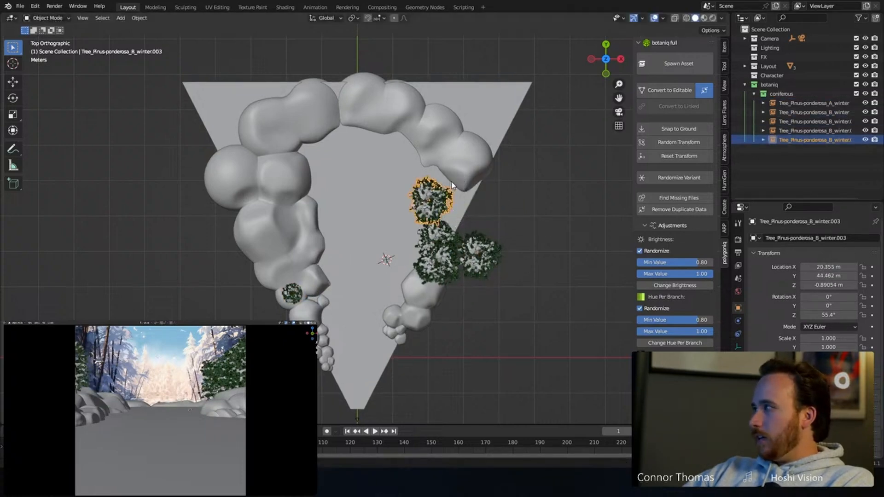
pyautogui.press('z')
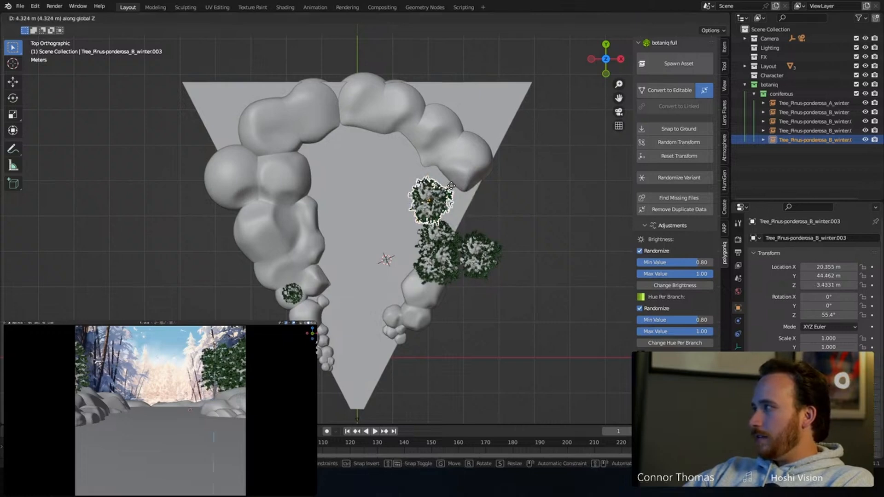
pyautogui.click(449, 184)
# Step: Duplicate the raised tree into the gap beside it on the right bank and rotate the copy to 92.8°
pyautogui.hotkey('shift', 'd')
pyautogui.click(481, 198)
pyautogui.press('r')
pyautogui.click(491, 171)
pyautogui.keyDown('shift'); pyautogui.moveTo(488, 172); pyautogui.dragTo(455, 228, button='middle'); pyautogui.keyUp('shift')
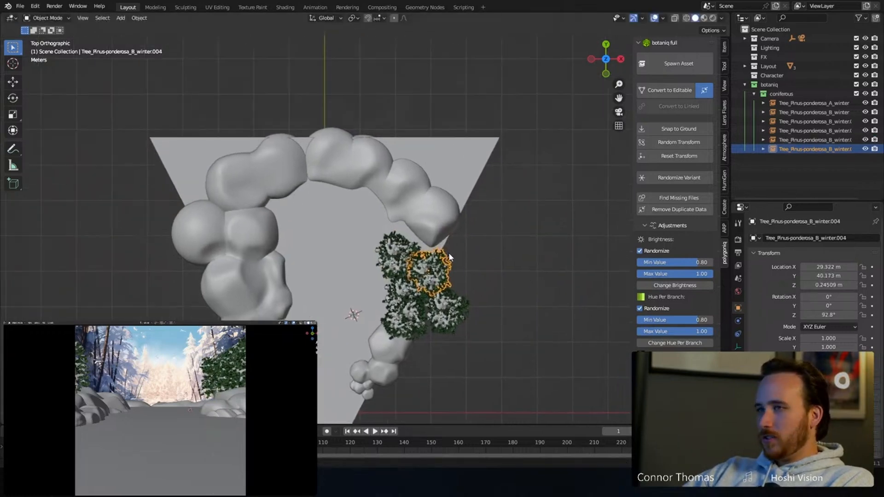
# Step: Add another tree copy farther outward on the right bank rotated to 141°, and duplicate it once more
pyautogui.hotkey('shift', 'd')
pyautogui.click(483, 262)
pyautogui.press('r')
pyautogui.click(497, 216)
pyautogui.hotkey('shift', 'd')
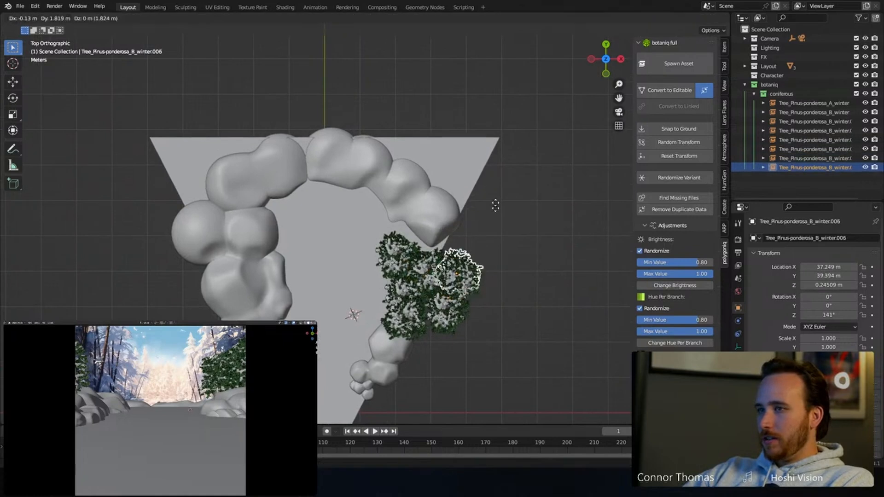
pyautogui.click(489, 176)
# Step: Select the cluster of trees on the right bank, duplicate it farther back along the bank and rotate the copied group about 16°
pyautogui.press('c')
pyautogui.moveTo(453, 284)
pyautogui.mouseDown()
pyautogui.moveTo(431, 274)
pyautogui.moveTo(406, 311)
pyautogui.moveTo(454, 254)
pyautogui.mouseUp()
pyautogui.press('Escape')
pyautogui.hotkey('shift', 'd')
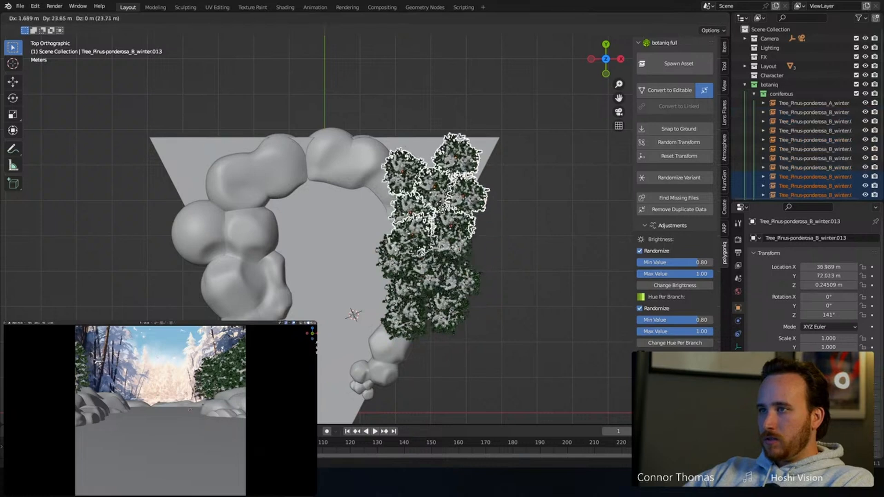
pyautogui.press('r')
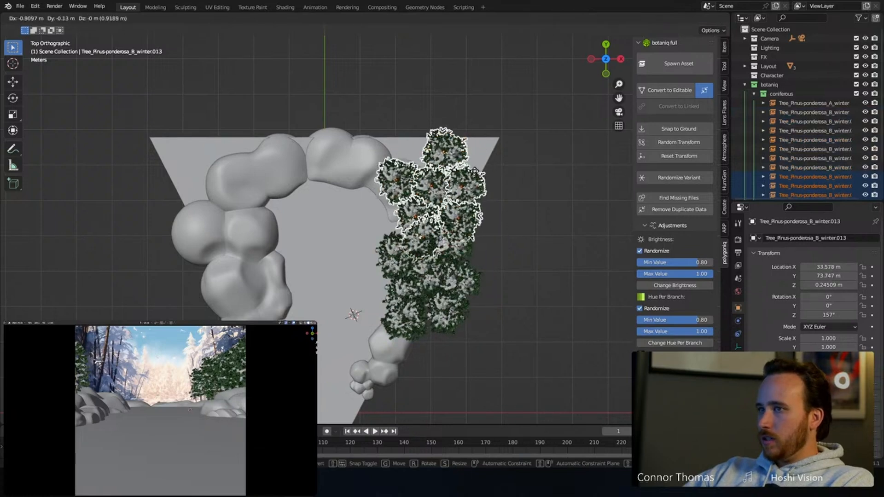
pyautogui.click(475, 179)
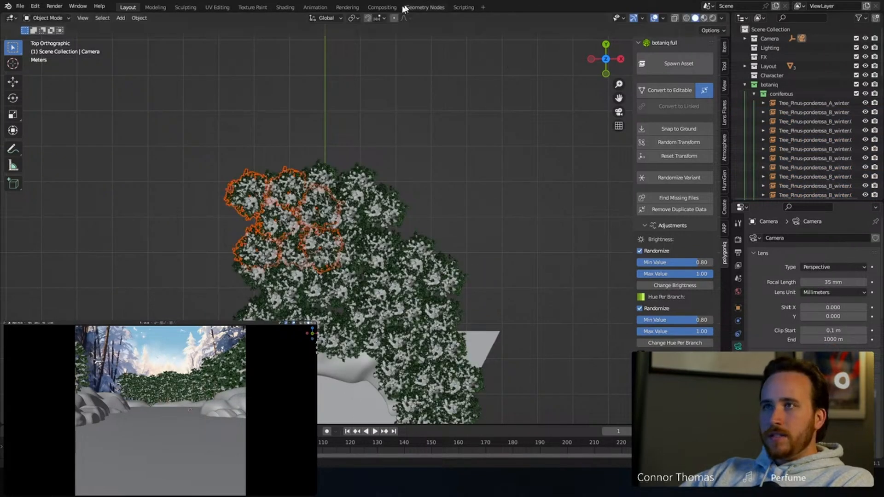
# Step: Set the transform pivot to Individual Origins and rotate the selected back-row trees, each about its own origin
pyautogui.click(354, 19)
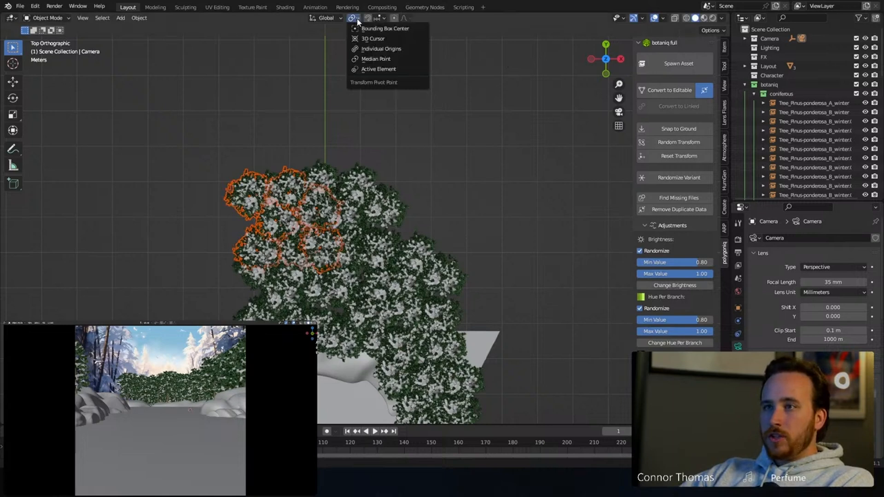
pyautogui.click(392, 49)
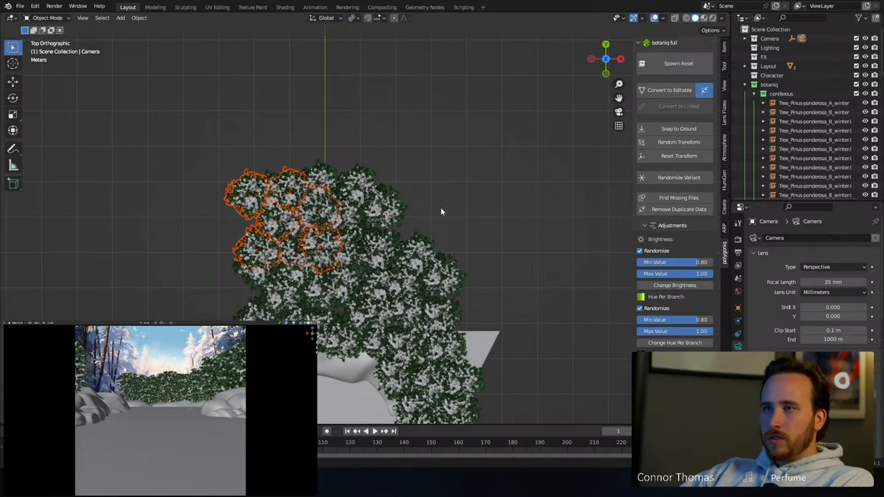
pyautogui.press('r')
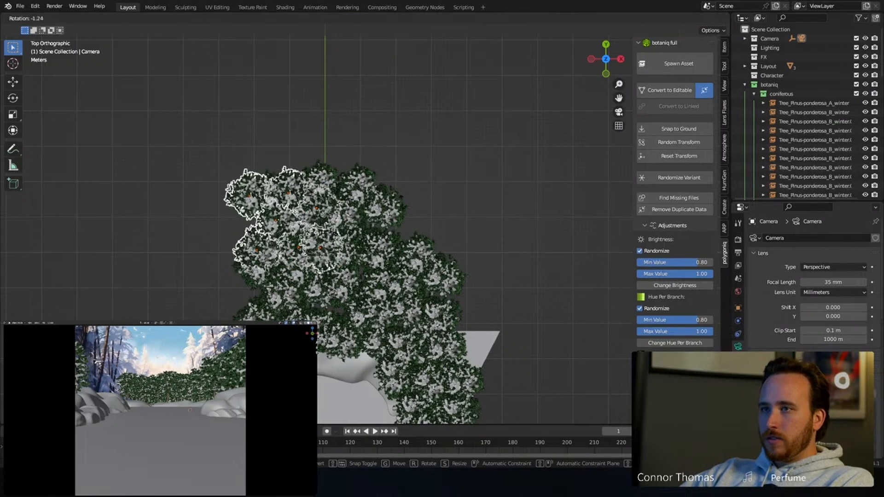
pyautogui.click(343, 207)
pyautogui.press('r')
pyautogui.click(332, 170)
pyautogui.keyDown('shift'); pyautogui.moveTo(329, 165); pyautogui.dragTo(393, 121, button='middle'); pyautogui.keyUp('shift')
pyautogui.press('r')
pyautogui.click(398, 123)
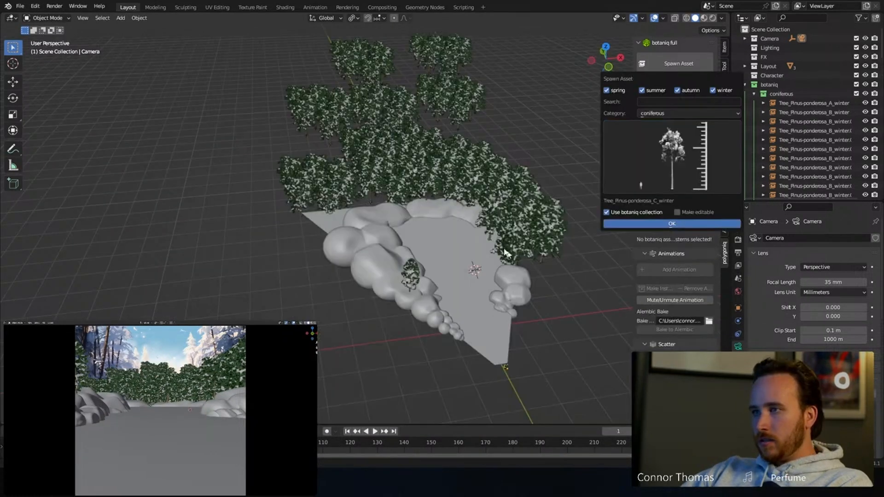
# Step: Spawn the Tree_Pinus-ponderosa_C_winter asset, move it onto the left rocky bank, raise it about 8 m and scale it up into a tall tree
pyautogui.press('Escape')
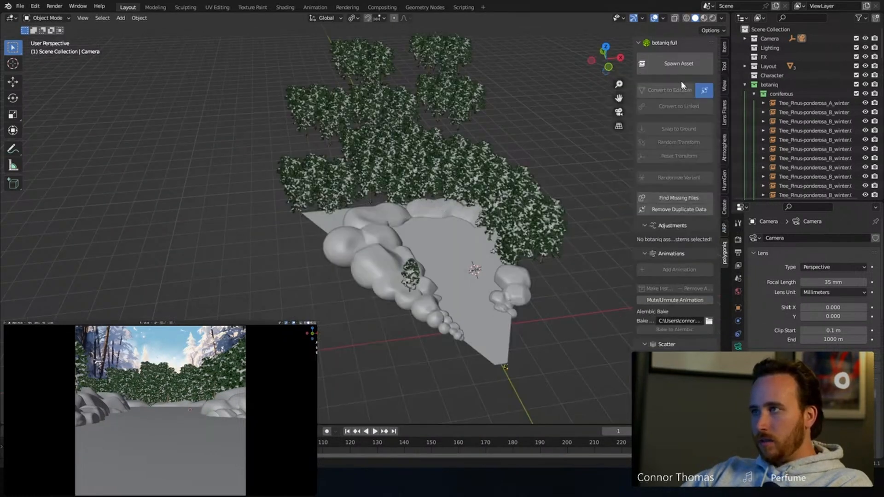
pyautogui.click(680, 64)
pyautogui.click(681, 219)
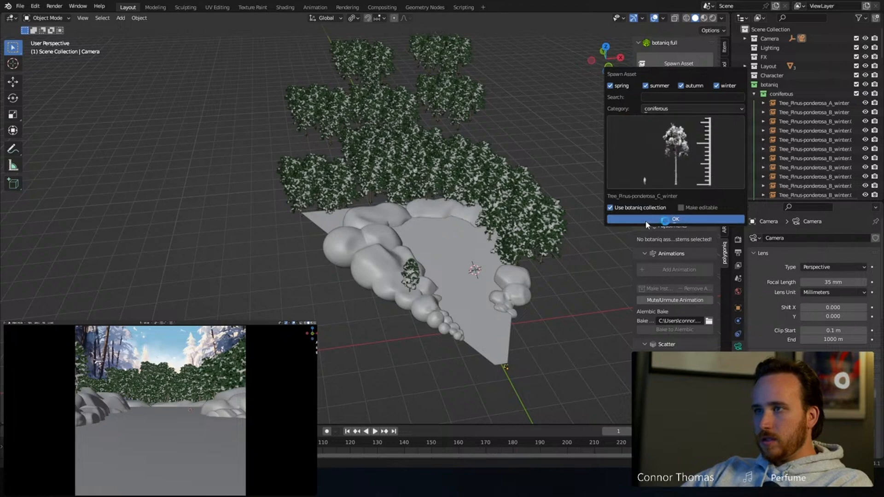
pyautogui.moveTo(483, 256); pyautogui.dragTo(472, 249, button='middle')
pyautogui.press('g')
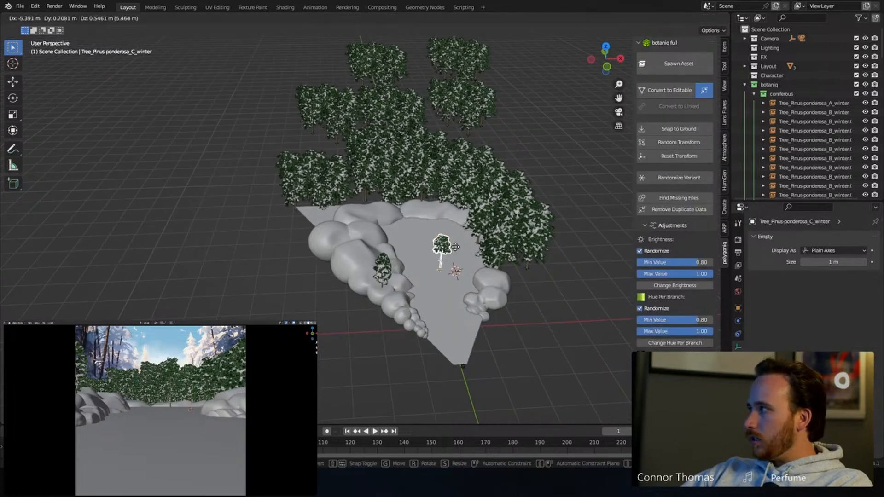
pyautogui.click(392, 252)
pyautogui.press('s')
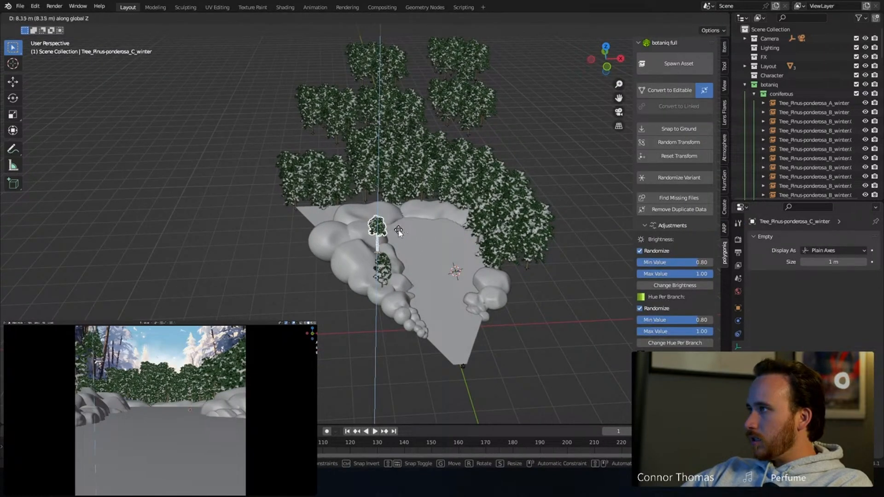
pyautogui.click(458, 198)
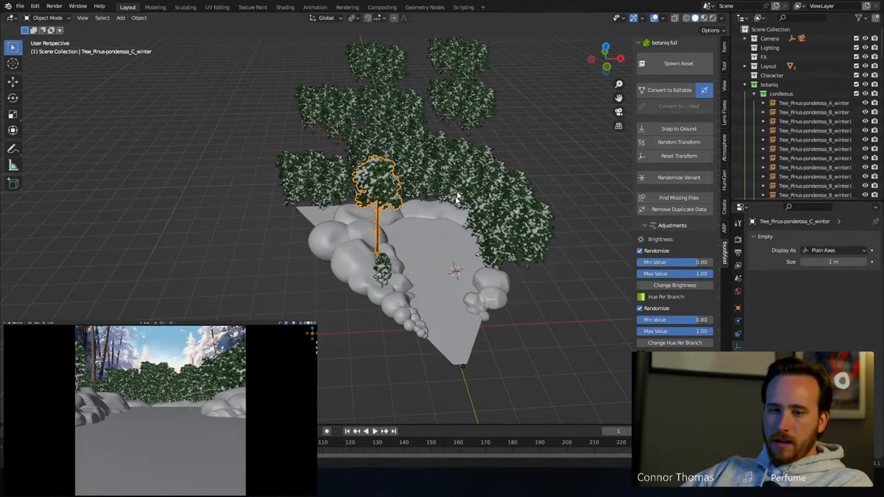
# Step: Lower the tall tree so its trunk meets the left bank's rocks and tilt it toward the lake
pyautogui.moveTo(466, 271); pyautogui.dragTo(417, 248, button='middle')
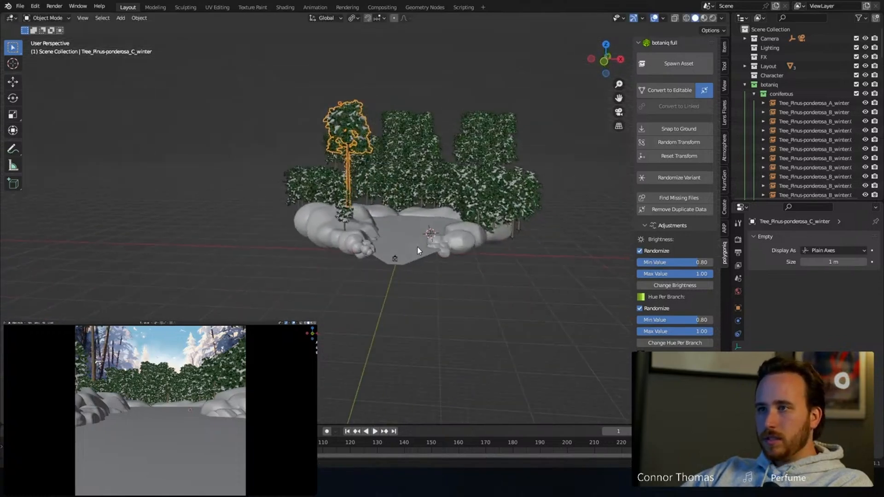
pyautogui.press('g')
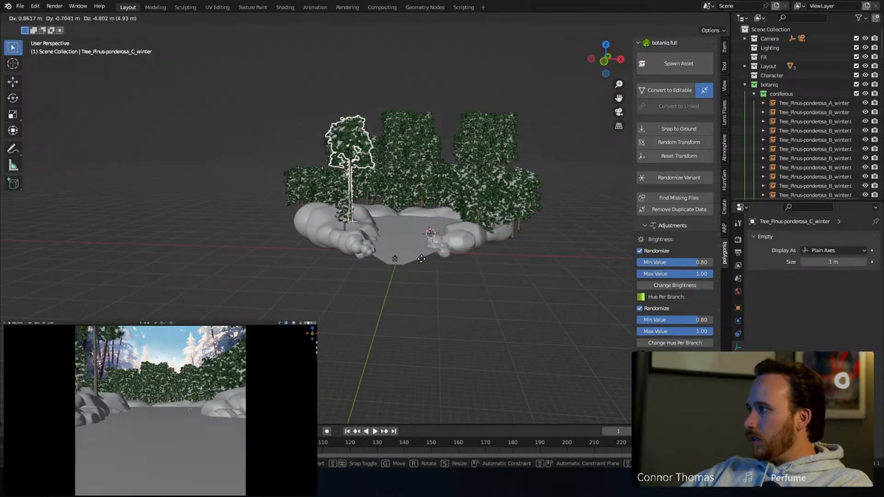
pyautogui.click(420, 263)
pyautogui.press('r')
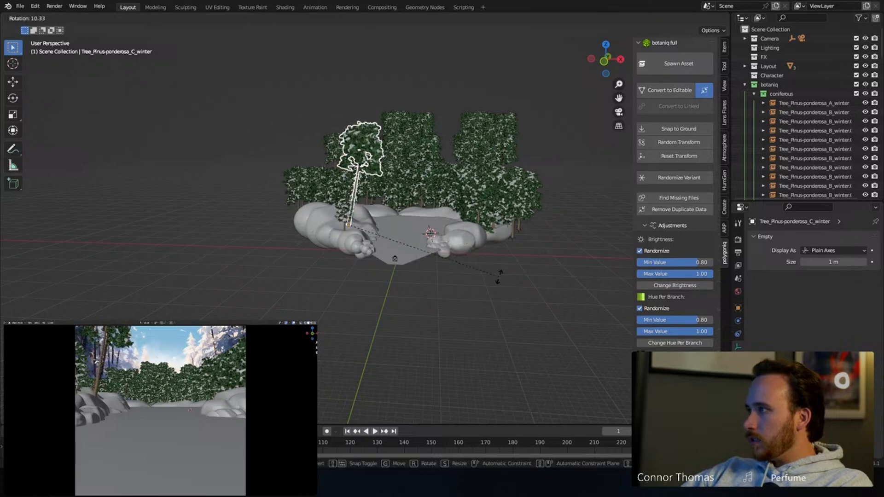
pyautogui.click(507, 289)
# Step: Duplicate the tilted tall tree farther back on the left bank, rotate the copy, and duplicate it once more
pyautogui.moveTo(392, 240); pyautogui.dragTo(391, 290, button='middle')
pyautogui.hotkey('shift', 'd')
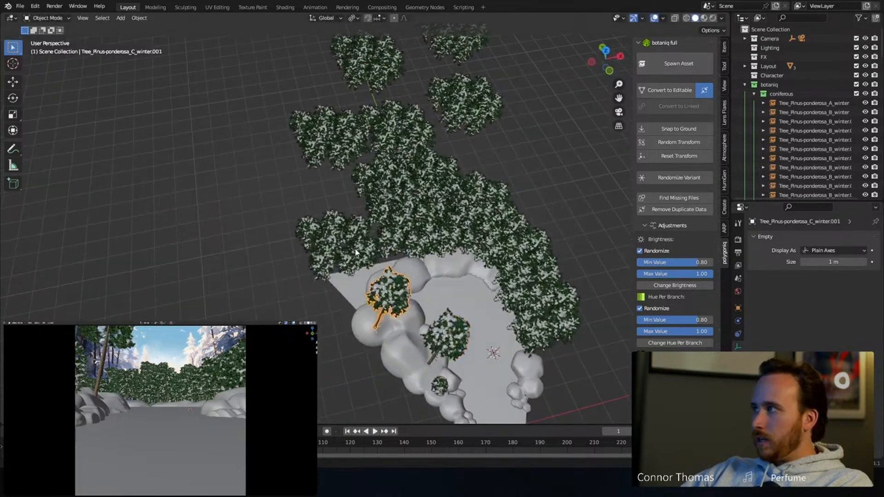
pyautogui.press('r')
pyautogui.click(375, 300)
pyautogui.hotkey('shift', 'd')
pyautogui.click(405, 297)
pyautogui.moveTo(405, 297); pyautogui.dragTo(376, 232, button='middle')
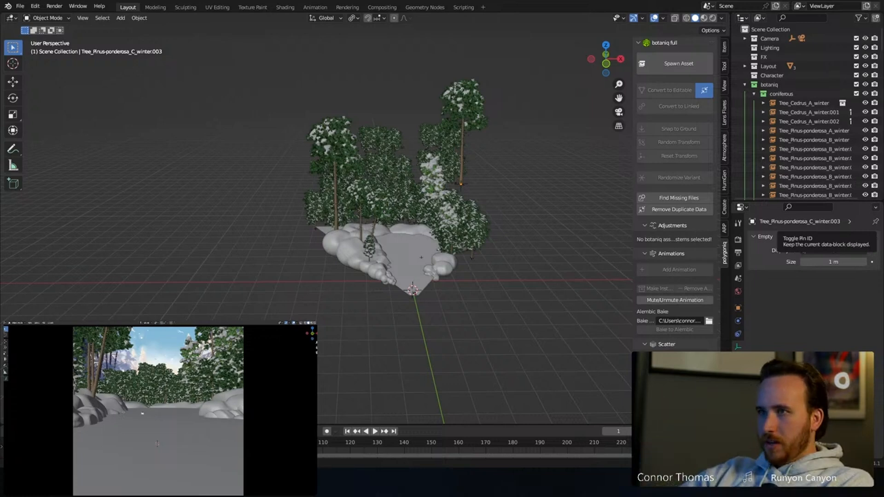
# Step: Choose a female starting human with HumGen for the front of the lake and rotate her spine bone around the global Z axis
pyautogui.moveTo(432, 232); pyautogui.dragTo(390, 275, button='middle')
pyautogui.scroll(4, 411, 285)
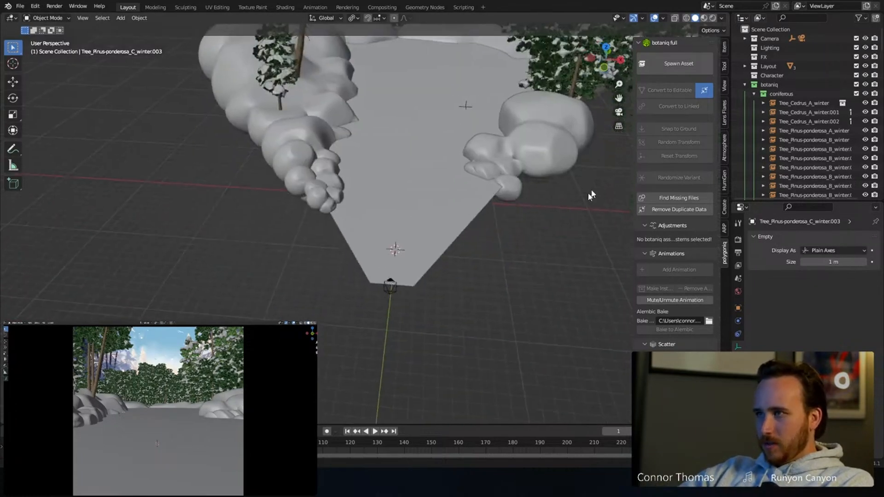
pyautogui.click(725, 188)
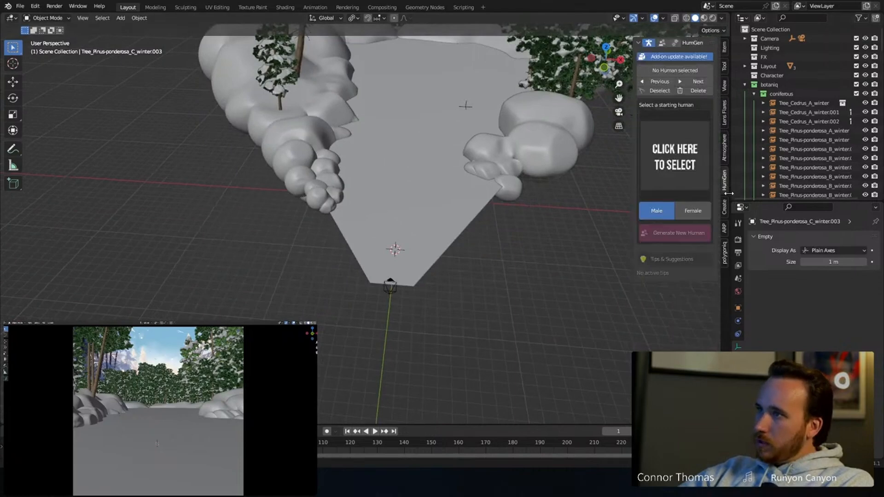
pyautogui.click(667, 160)
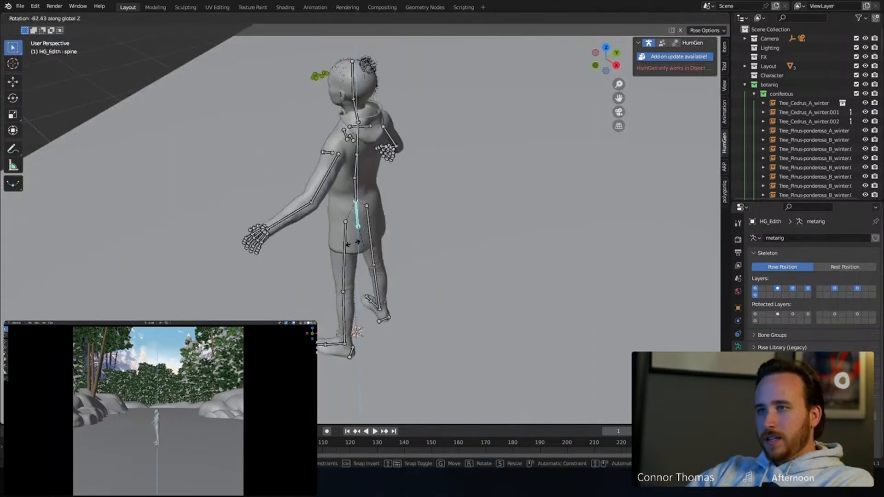
pyautogui.click(367, 228)
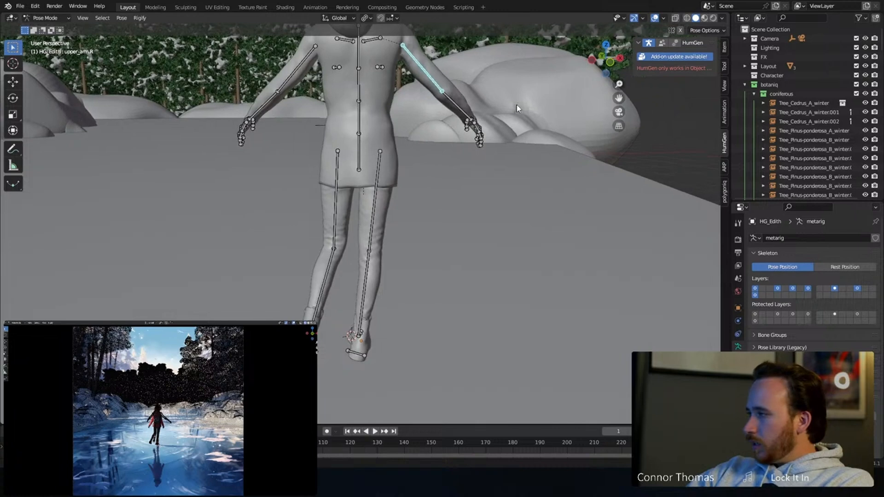
# Step: Rotate the figure's right upper arm about 40° toward the body and bend the right forearm forward about 13°
pyautogui.press('r')
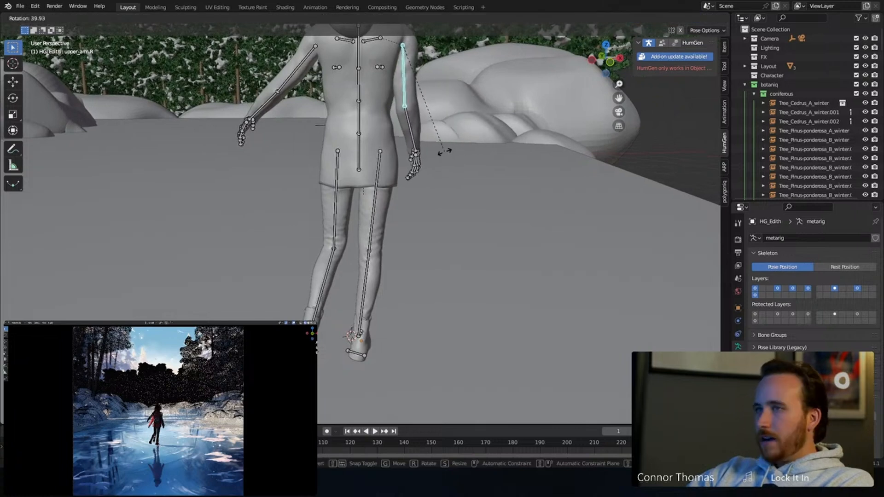
pyautogui.click(430, 106)
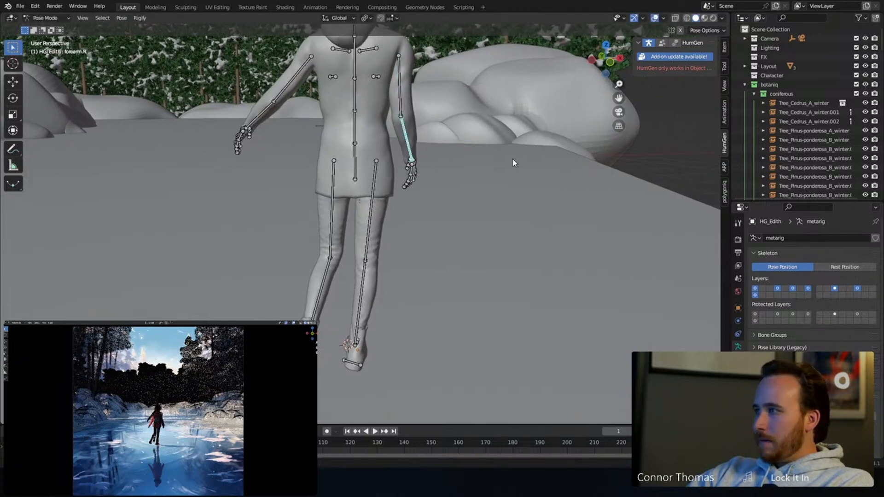
pyautogui.press('r')
pyautogui.press('r')
pyautogui.click(493, 156)
pyautogui.moveTo(493, 156); pyautogui.dragTo(452, 118, button='middle')
pyautogui.press('r')
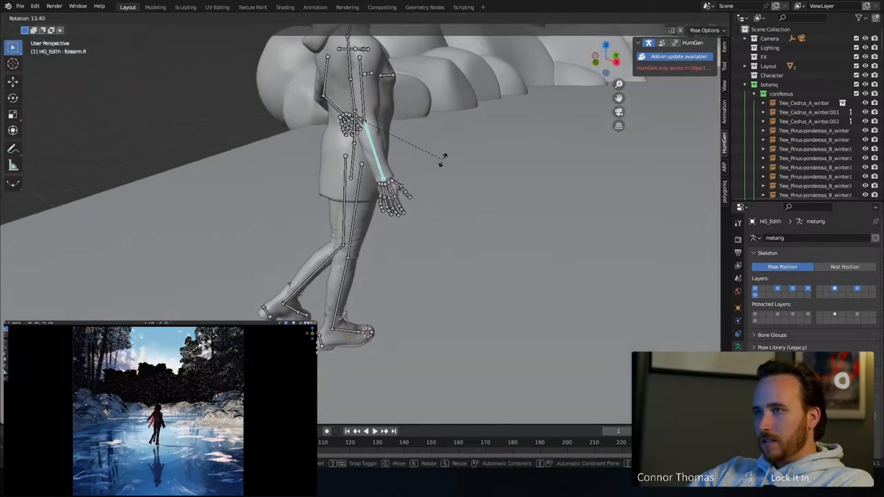
pyautogui.click(442, 160)
# Step: Examine the figure's pose through the scene camera with the viewport overlays hidden
pyautogui.moveTo(464, 157); pyautogui.dragTo(490, 141, button='middle')
pyautogui.scroll(-3, 374, 52)
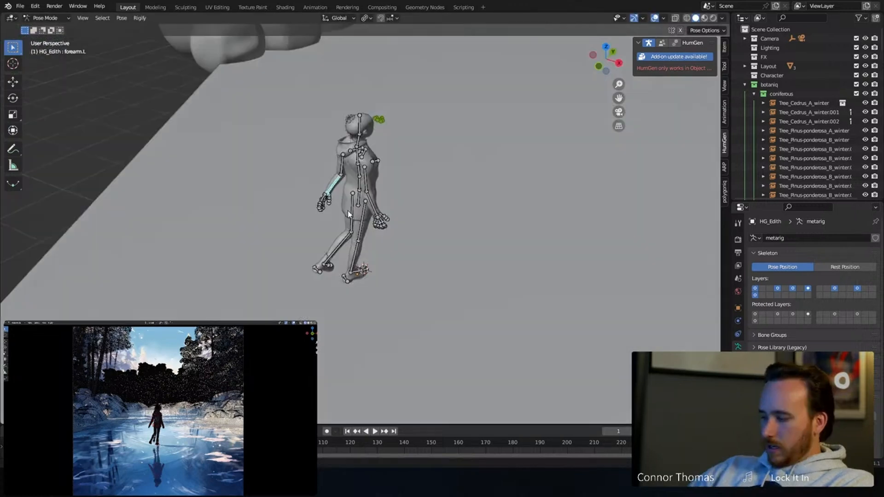
pyautogui.press('KP_0')
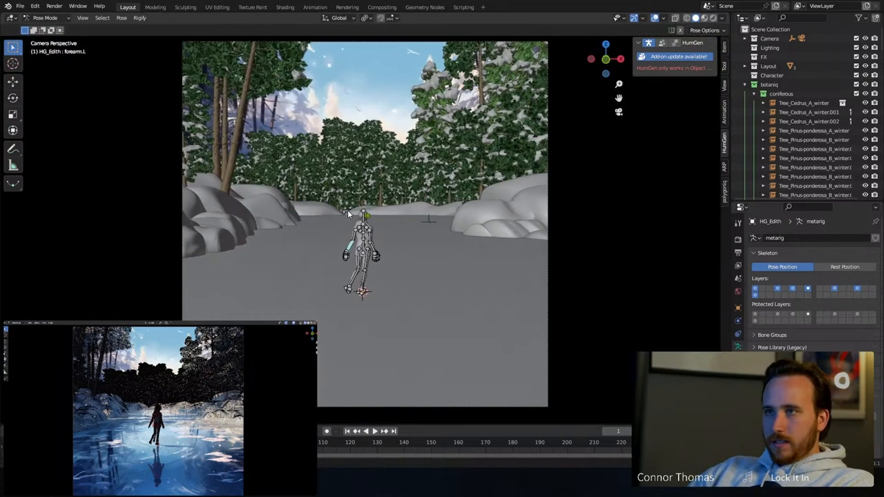
pyautogui.press('Home')
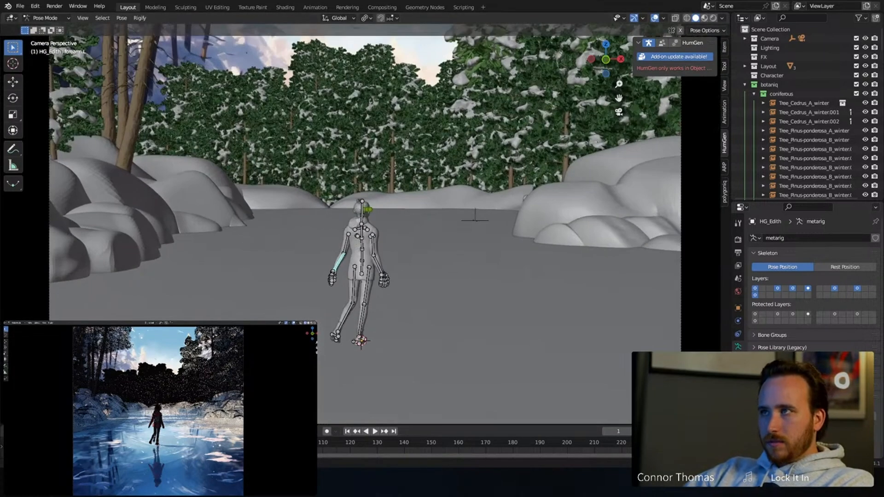
pyautogui.click(655, 19)
pyautogui.keyDown('shift'); pyautogui.moveTo(419, 303); pyautogui.dragTo(437, 261, button='middle'); pyautogui.keyUp('shift')
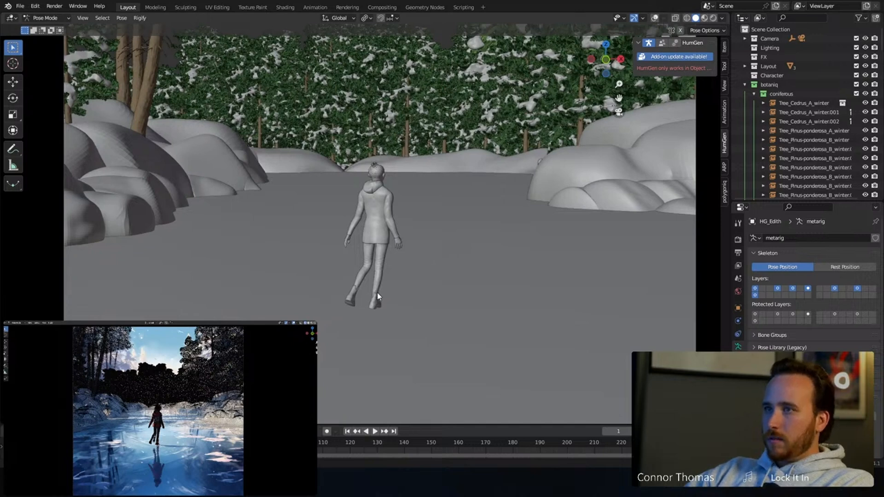
pyautogui.scroll(4, 382, 285)
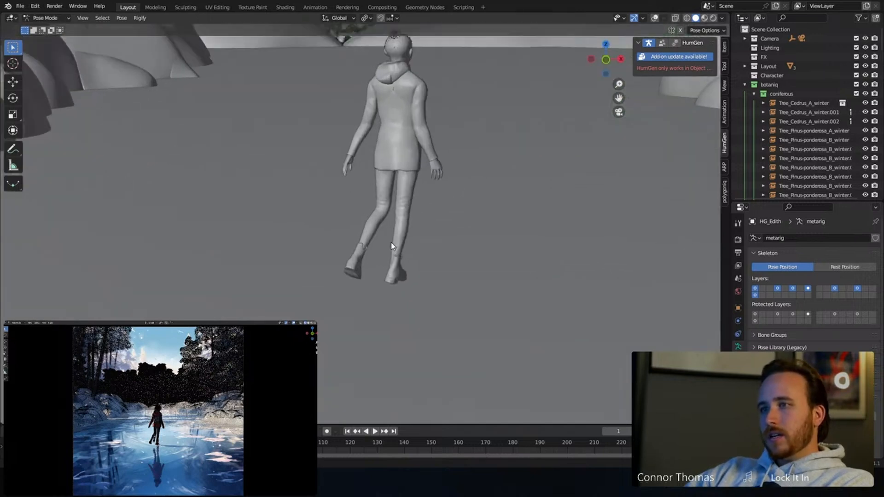
# Step: Show the viewport overlays again and rotate the figure's raised left leg inward behind the supporting leg
pyautogui.click(654, 19)
pyautogui.moveTo(387, 258); pyautogui.dragTo(412, 250, button='middle')
pyautogui.moveTo(441, 200); pyautogui.dragTo(459, 203, button='middle')
pyautogui.press('r')
pyautogui.click(401, 216)
# Step: Compare both arms from the side and front, and adjust the rotation of the figure's left forearm
pyautogui.moveTo(400, 216); pyautogui.dragTo(199, 211, button='middle')
pyautogui.scroll(3, 206, 211)
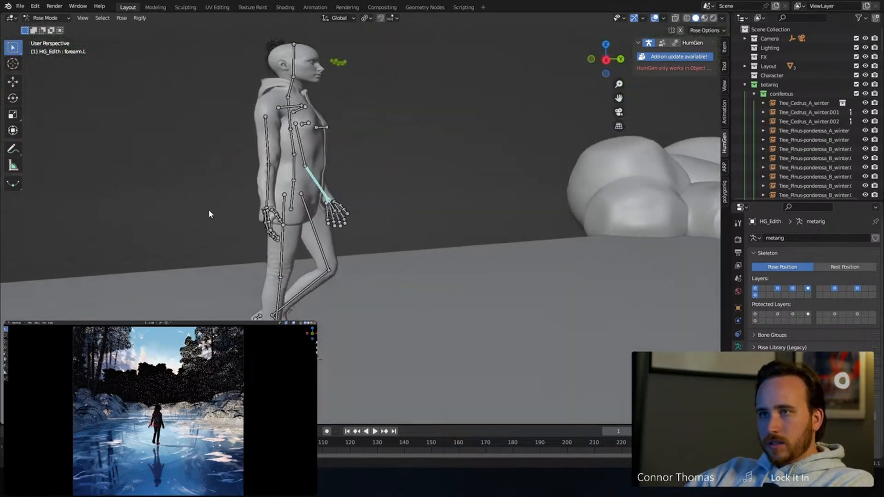
pyautogui.moveTo(315, 187); pyautogui.dragTo(213, 198, button='middle')
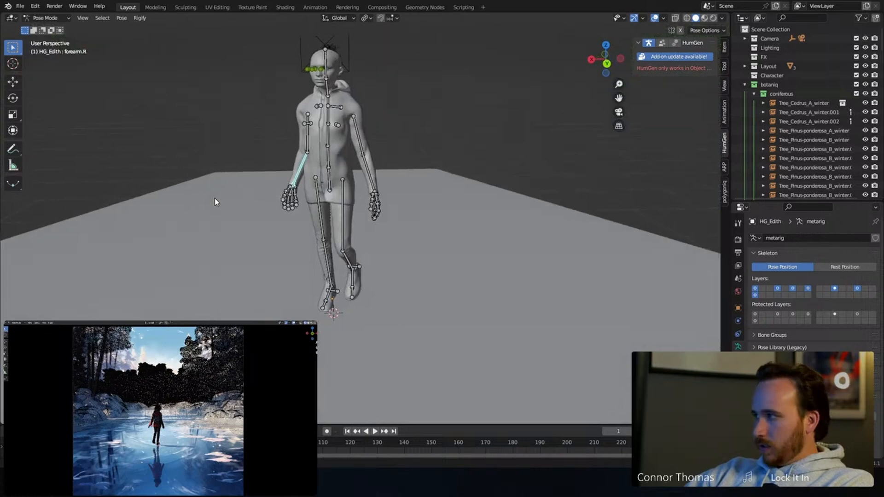
pyautogui.moveTo(269, 171); pyautogui.dragTo(387, 213, button='middle')
pyautogui.click(375, 212)
pyautogui.press('r')
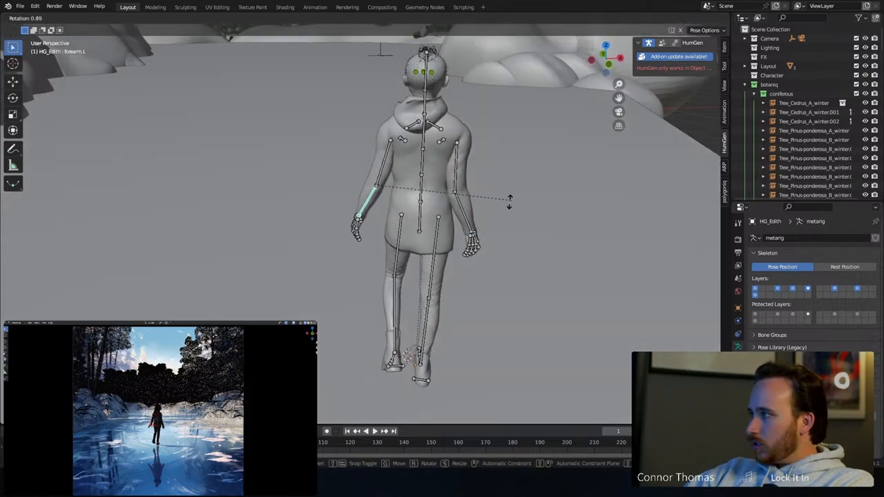
pyautogui.click(470, 221)
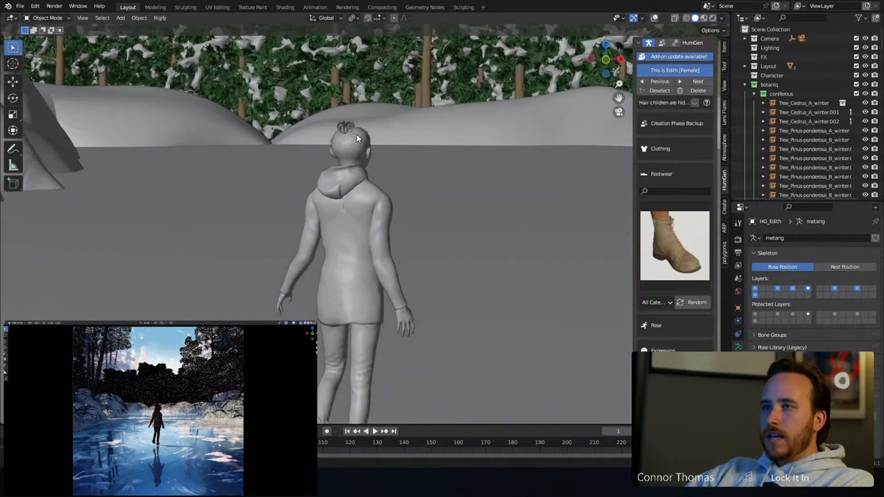
# Step: Select the figure's body, make the hair children visible, and examine the bun hairstyle up close
pyautogui.click(360, 140)
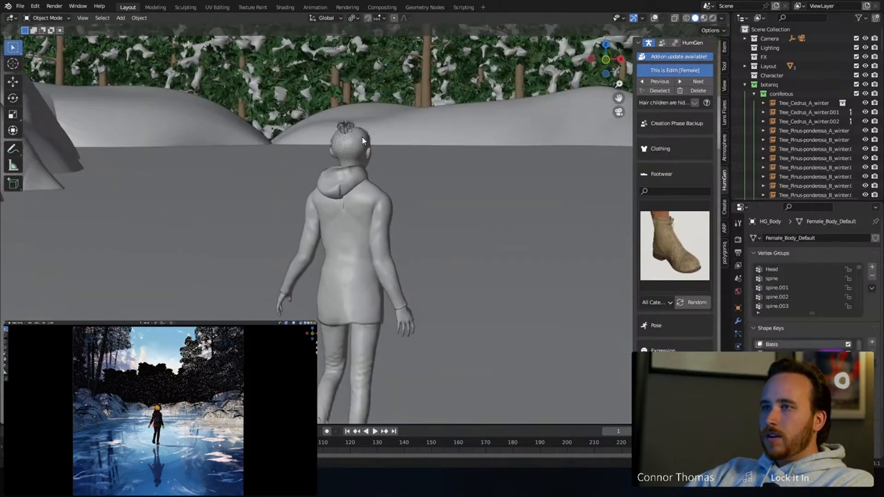
pyautogui.click(695, 102)
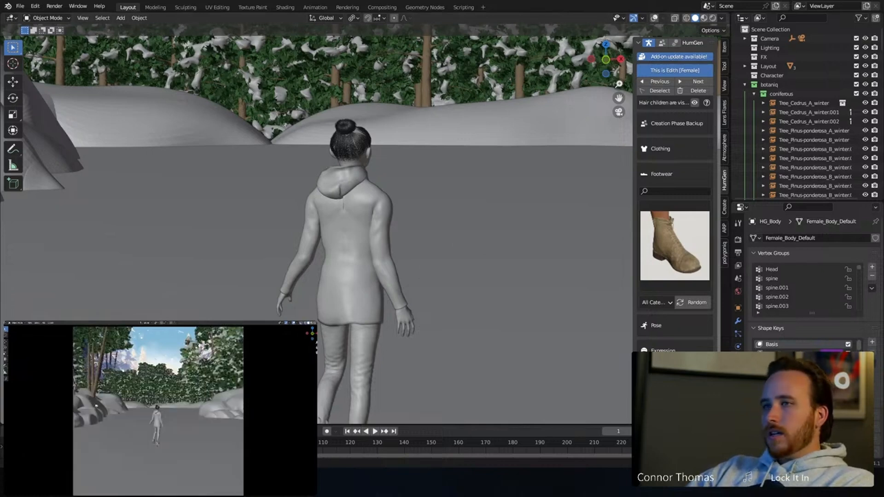
pyautogui.moveTo(445, 181); pyautogui.dragTo(499, 163, button='middle')
pyautogui.scroll(5, 333, 200)
pyautogui.click(341, 152)
pyautogui.scroll(8, 210, 188)
pyautogui.moveTo(210, 188); pyautogui.dragTo(353, 190, button='middle')
pyautogui.scroll(-6, 352, 185)
pyautogui.moveTo(418, 205); pyautogui.dragTo(355, 158, button='middle')
pyautogui.scroll(4, 355, 158)
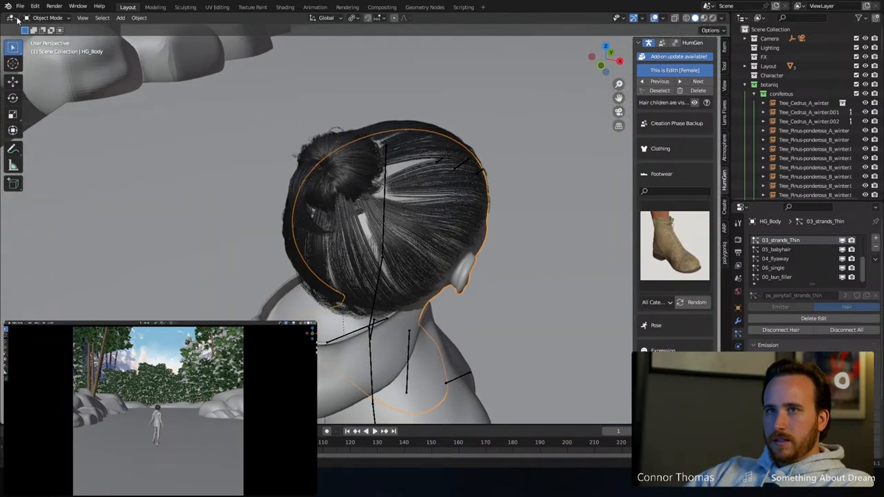
# Step: Place the 3D cursor at the base of the figure's hair bun and add a torus there
pyautogui.click(12, 64)
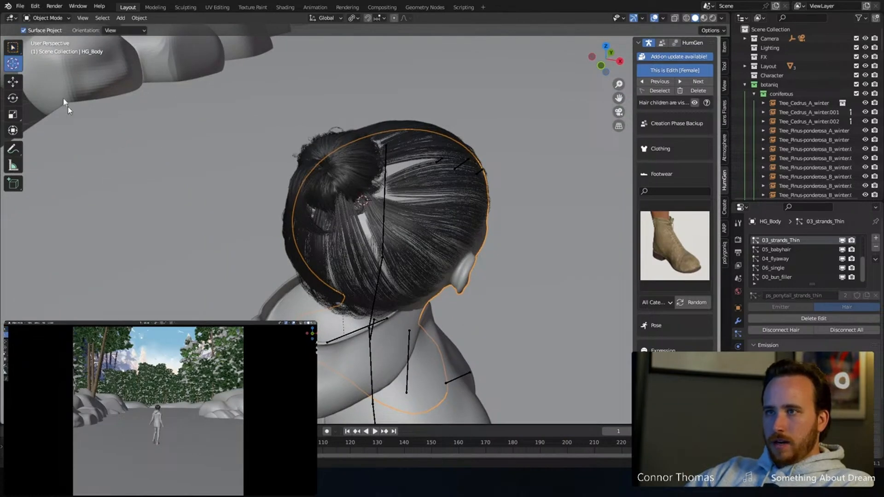
pyautogui.click(13, 46)
pyautogui.hotkey('shift', 'a')
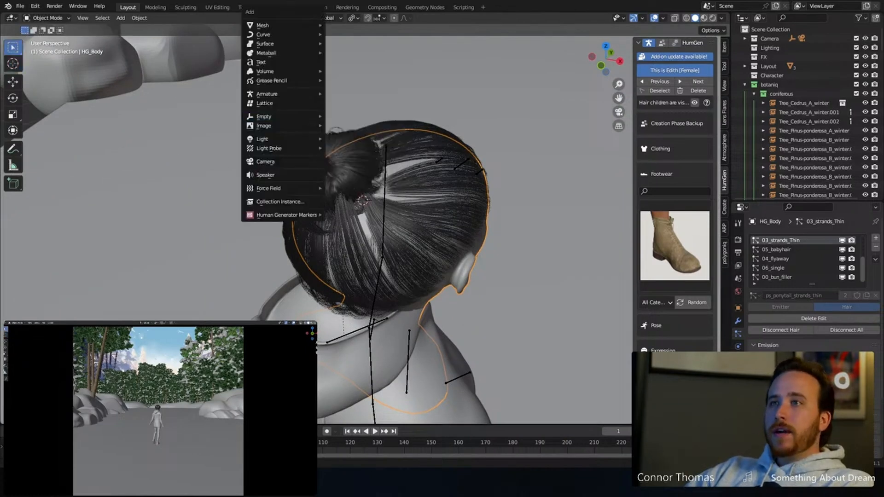
pyautogui.moveTo(295, 28)
pyautogui.click(345, 89)
# Step: Move and rotate the torus so it wraps around the base of the bun as a hair tie
pyautogui.moveTo(411, 203); pyautogui.dragTo(307, 177, button='middle')
pyautogui.press('g')
pyautogui.click(449, 194)
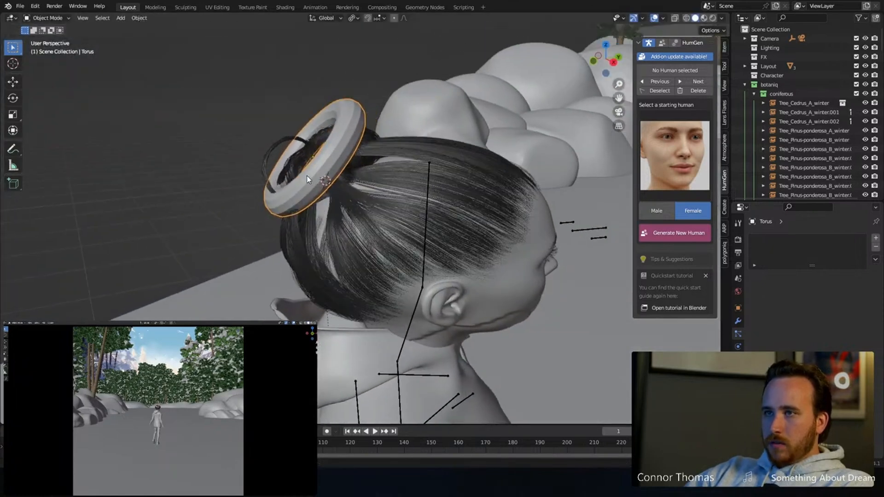
pyautogui.press('g')
pyautogui.click(325, 180)
pyautogui.press('r')
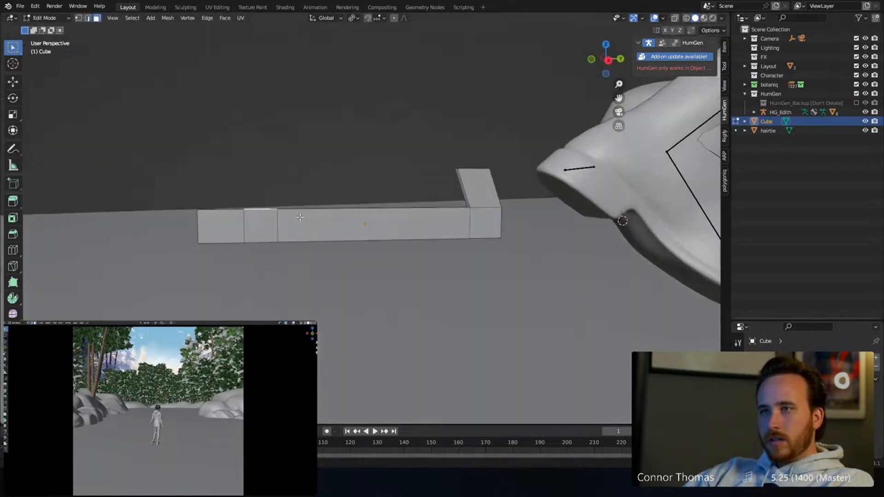
# Step: Extrude the selected top face of the skate blade upward about 0.034 m to form a short post
pyautogui.press('e')
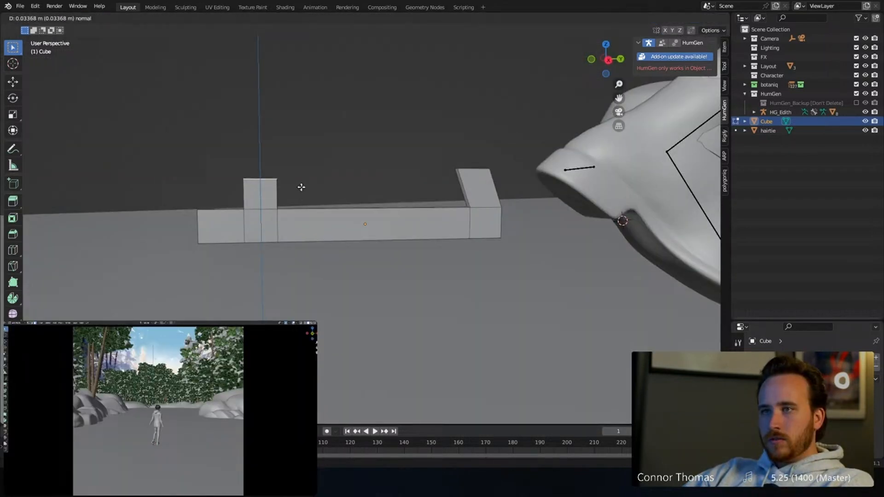
pyautogui.click(300, 192)
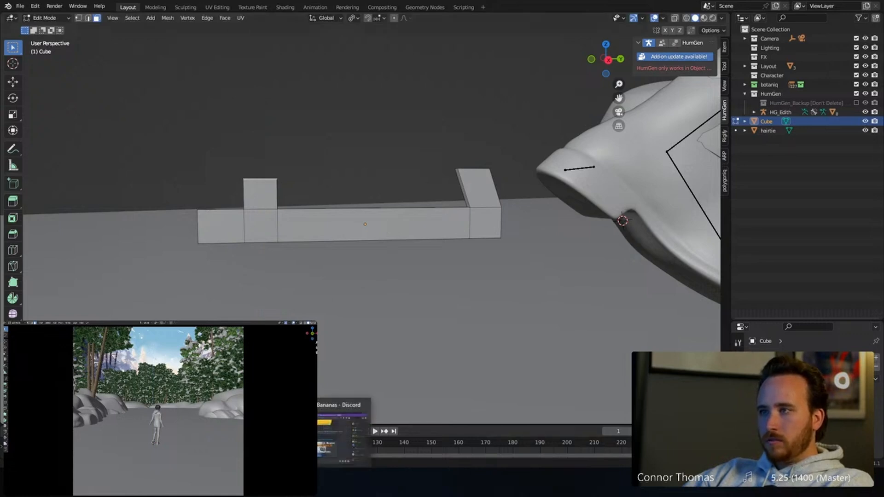
pyautogui.click(394, 481)
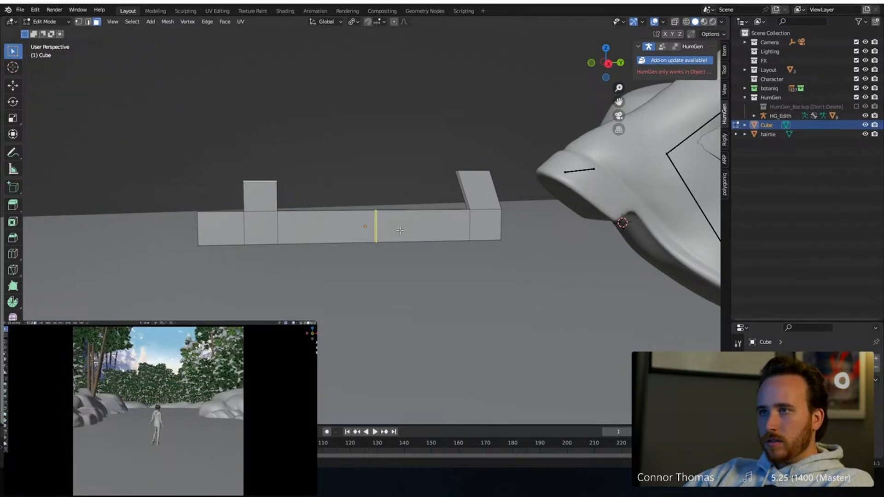
# Step: Slide the two new edge loops along the blade's beam to bound a narrow section near the slanted end post
pyautogui.press('g')
pyautogui.press('g')
pyautogui.click(442, 235)
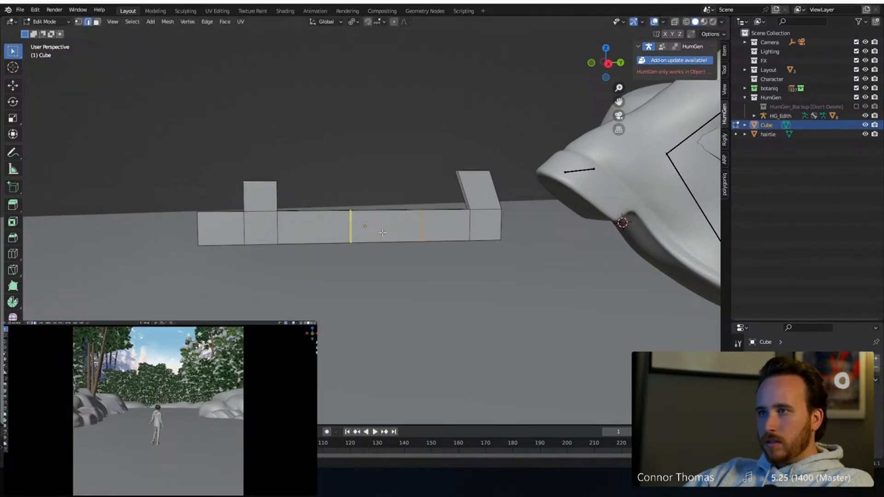
pyautogui.press('g')
pyautogui.press('g')
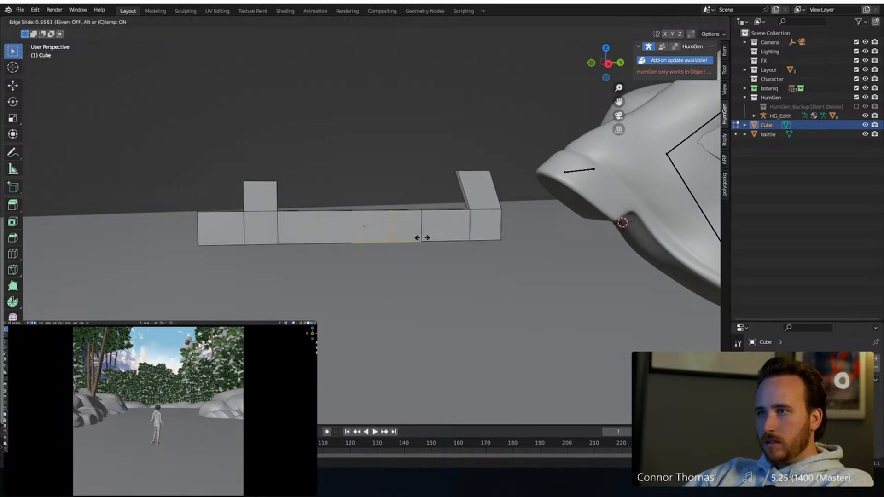
pyautogui.click(422, 237)
# Step: Extrude the top face between the two edge loops upward about 0.046 m to form the blade's middle post
pyautogui.moveTo(420, 233); pyautogui.dragTo(408, 188, button='middle')
pyautogui.press('3')
pyautogui.press('e')
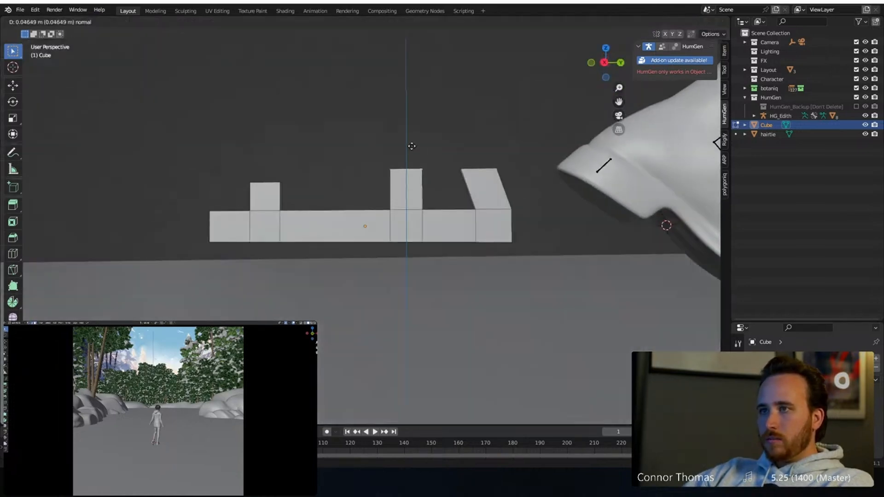
pyautogui.click(410, 144)
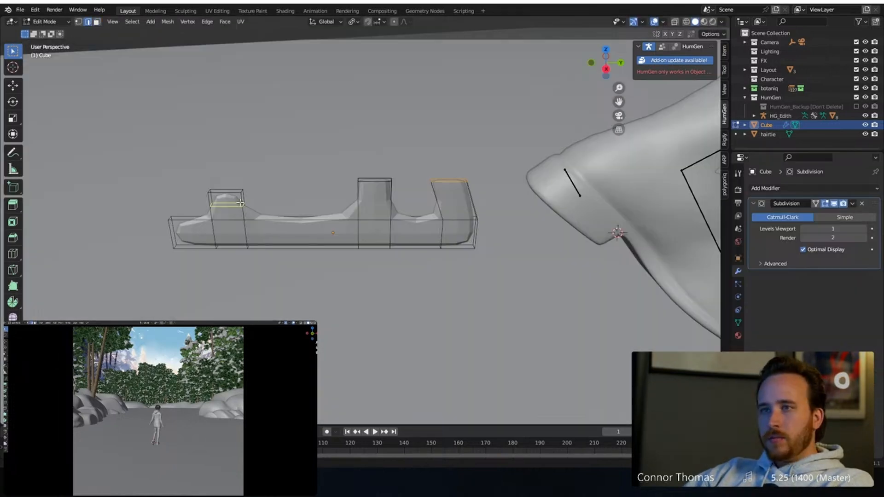
# Step: Add supporting edge loops to the blade's short post and middle post, sliding each one down toward the post's base
pyautogui.click(240, 203)
pyautogui.click(244, 184)
pyautogui.press('g')
pyautogui.press('g')
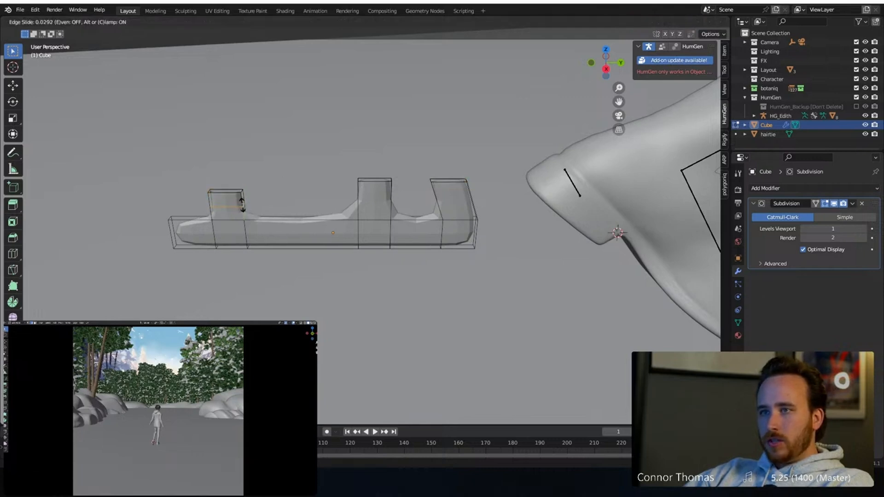
pyautogui.click(241, 209)
pyautogui.hotkey('ctrl', 'r')
pyautogui.click(366, 207)
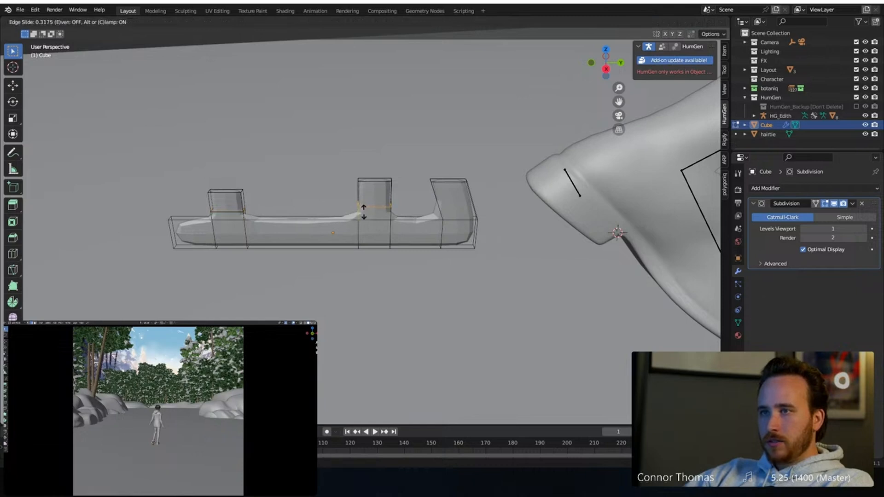
pyautogui.click(363, 212)
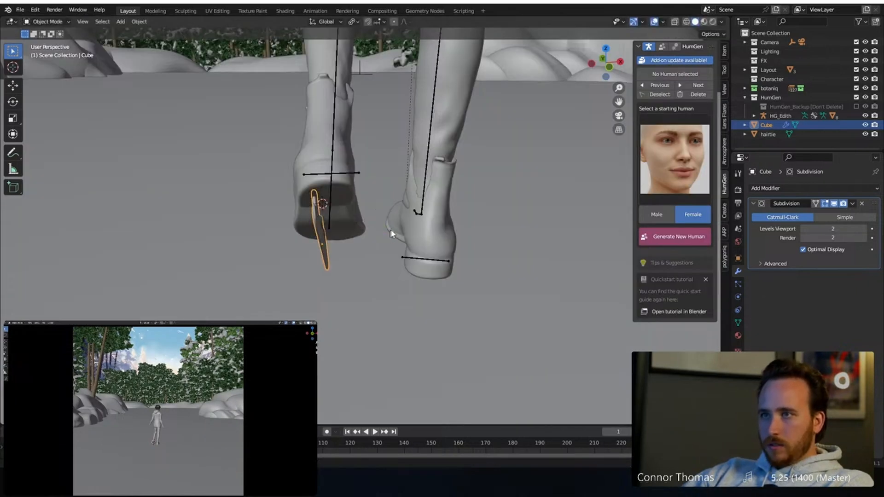
# Step: Check the skate blades beneath the figure's boots from several angles, save the project, and hide the viewport sidebar
pyautogui.press('Tab')
pyautogui.press('Tab')
pyautogui.scroll(3, 330, 233)
pyautogui.moveTo(329, 232); pyautogui.dragTo(465, 215, button='middle')
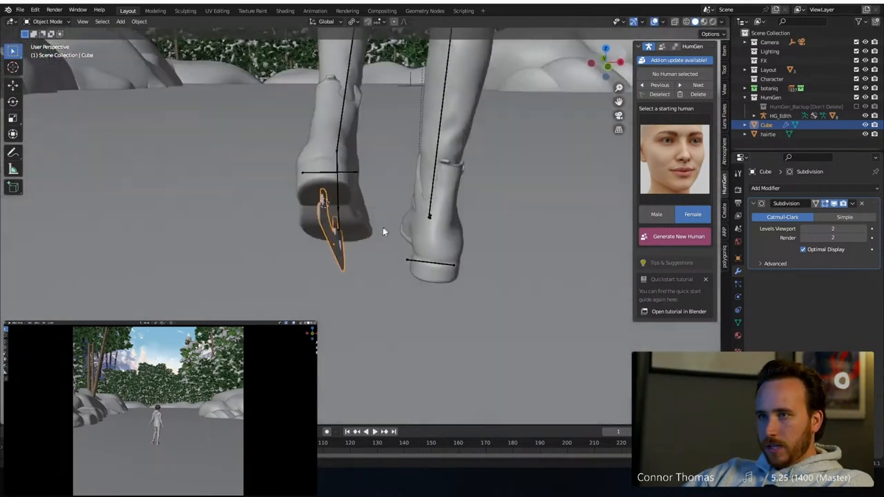
pyautogui.moveTo(387, 237); pyautogui.dragTo(393, 236, button='middle')
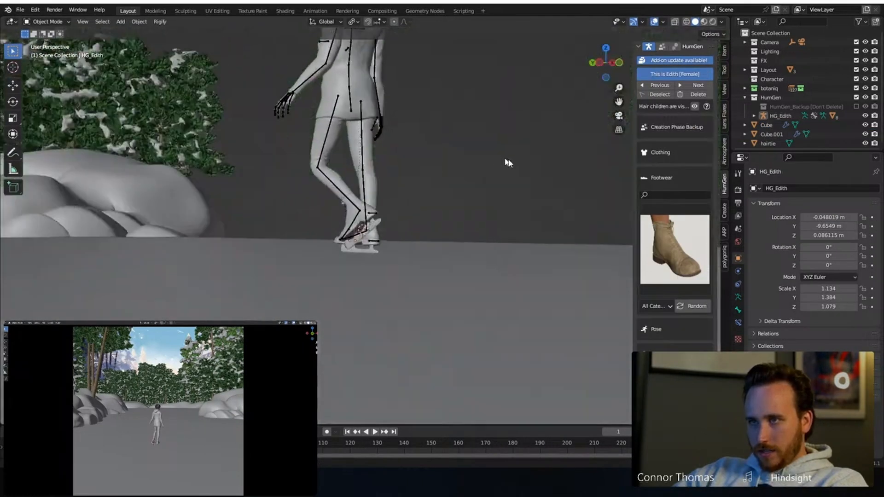
pyautogui.moveTo(508, 162); pyautogui.dragTo(481, 175, button='middle')
pyautogui.hotkey('ctrl', 's')
pyautogui.press('n')
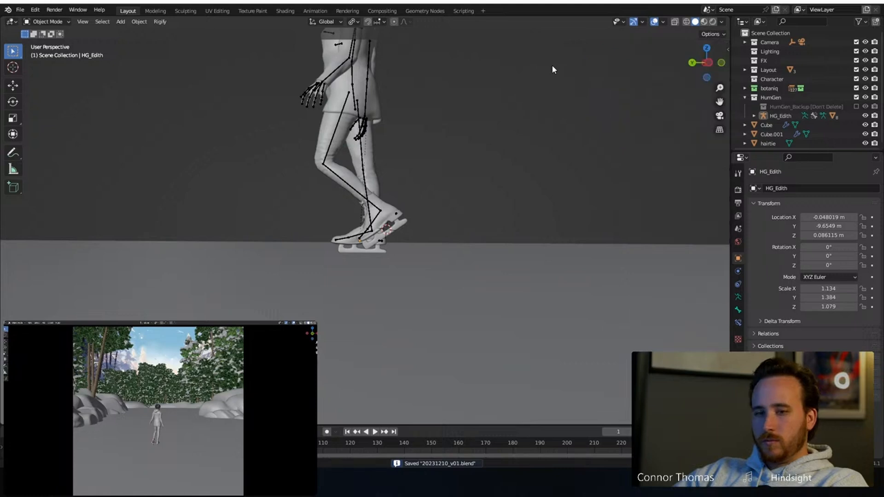
pyautogui.moveTo(500, 68); pyautogui.dragTo(539, 87, button='middle')
pyautogui.moveTo(366, 109); pyautogui.dragTo(411, 122, button='middle')
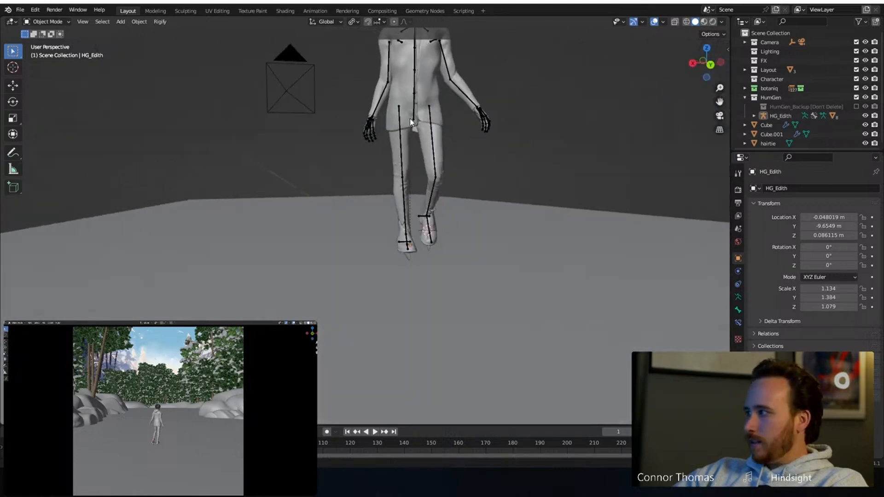
# Step: Save the project and switch the camera viewport to rendered shading
pyautogui.click(6, 335)
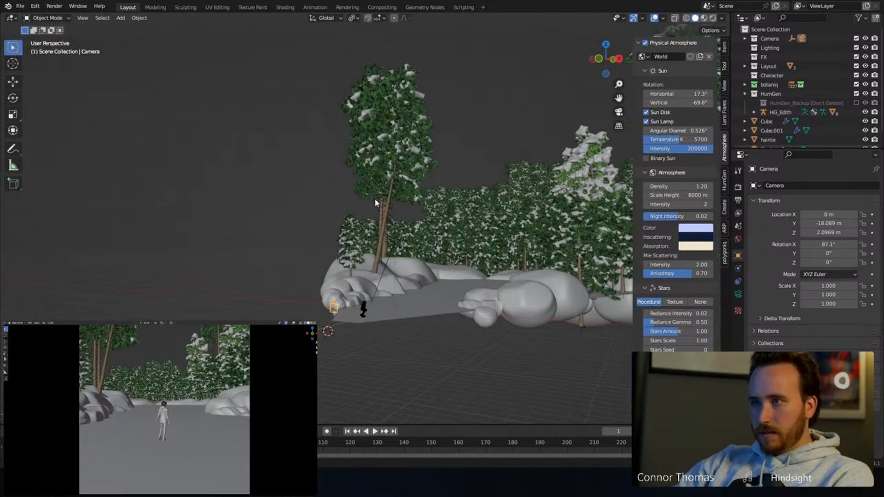
pyautogui.hotkey('ctrl', 's')
pyautogui.press('z')
pyautogui.click(116, 383)
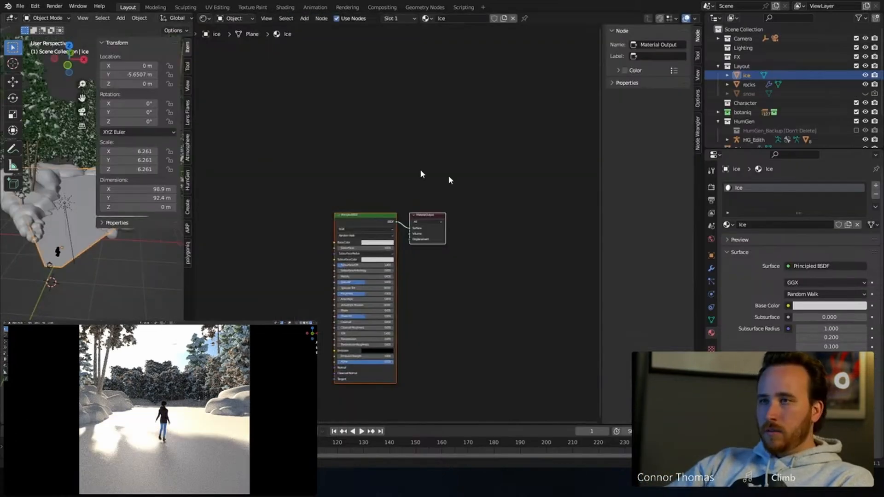
# Step: Save the project and set the Ice material's base color to a light blue
pyautogui.moveTo(375, 161); pyautogui.dragTo(416, 127, button='middle')
pyautogui.scroll(2, 412, 131)
pyautogui.click(409, 130)
pyautogui.hotkey('ctrl', 's')
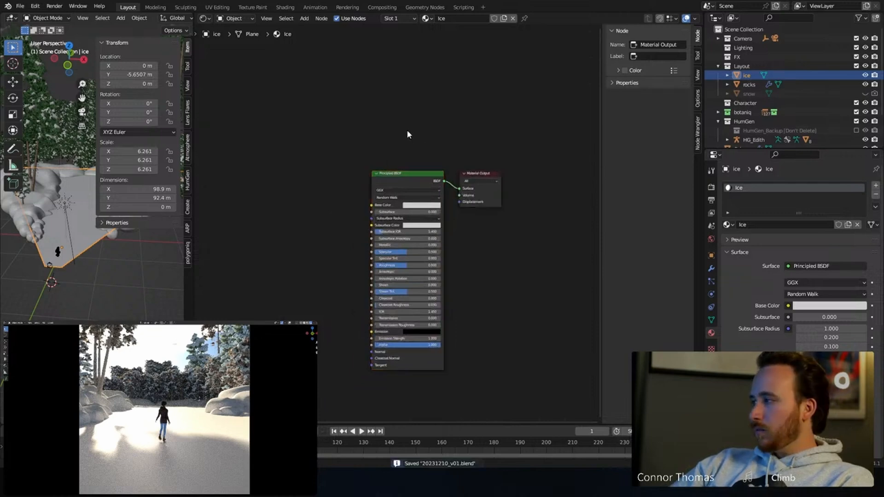
pyautogui.scroll(1, 322, 174)
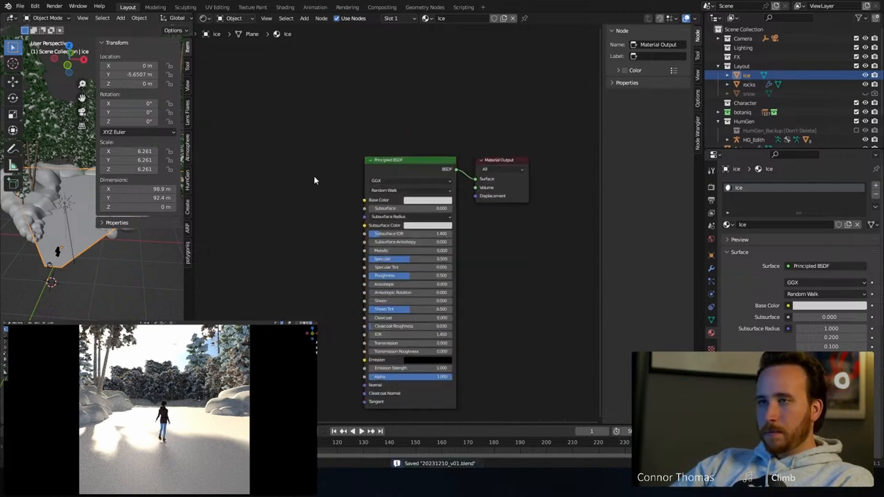
pyautogui.click(416, 201)
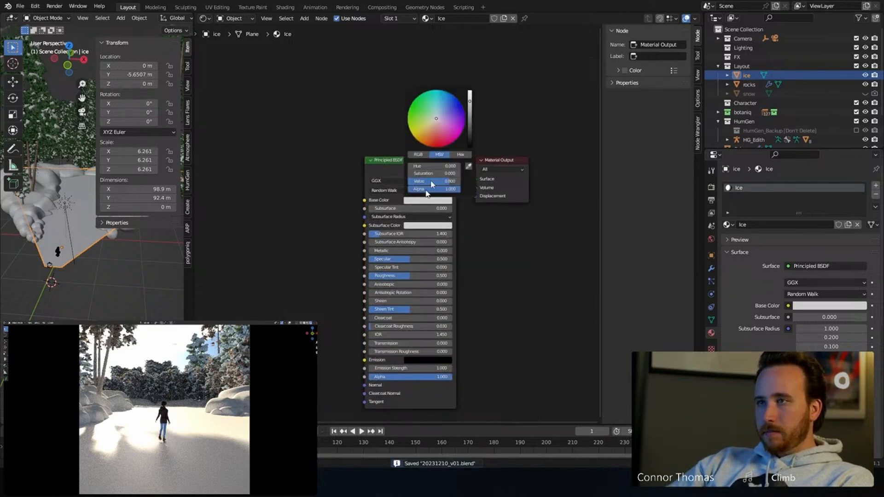
pyautogui.click(441, 111)
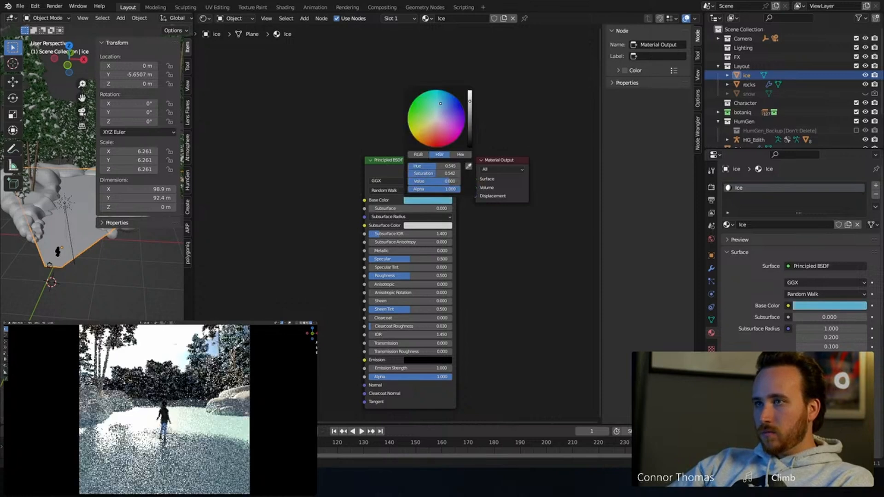
pyautogui.click(441, 103)
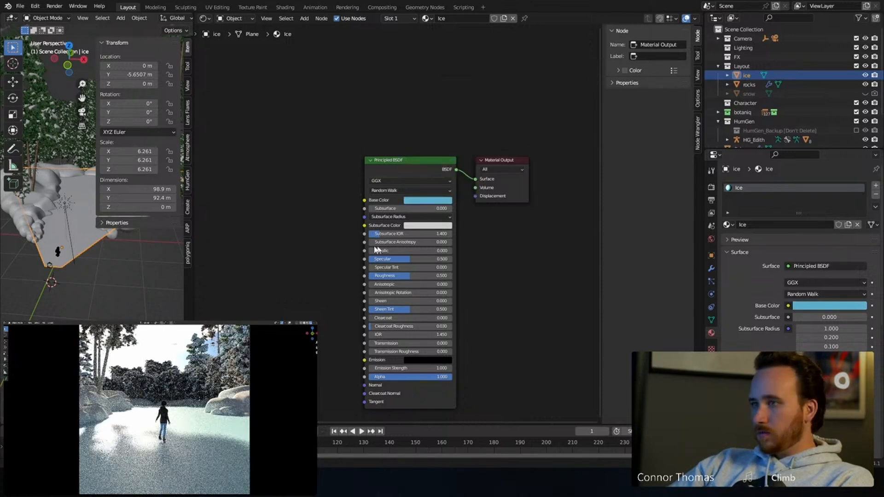
# Step: Lower the Ice material's roughness to about 0.041 for a nearly mirror-like surface
pyautogui.moveTo(397, 275); pyautogui.dragTo(377, 278)
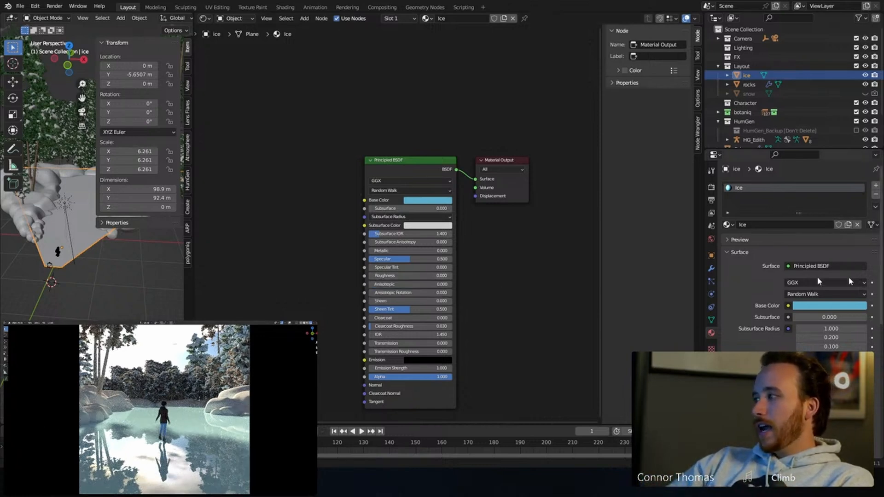
pyautogui.scroll(2, 517, 294)
pyautogui.moveTo(517, 294); pyautogui.dragTo(483, 227, button='middle')
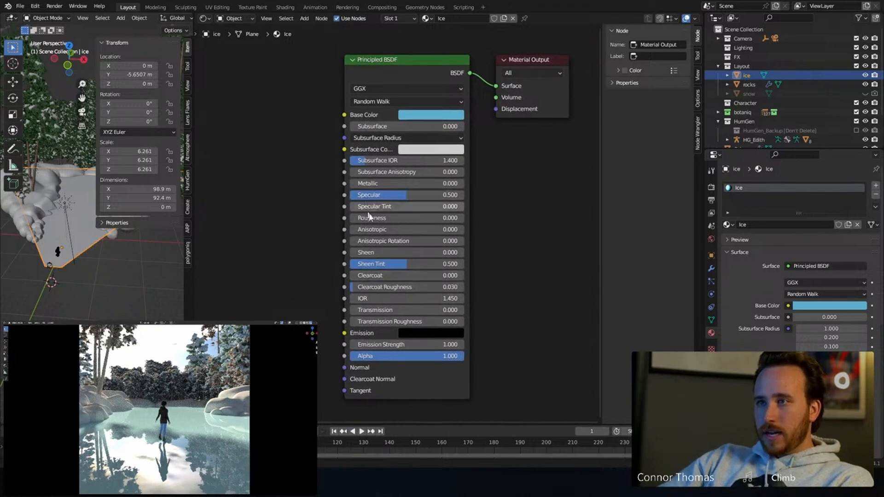
pyautogui.moveTo(373, 218); pyautogui.dragTo(567, 244)
# Step: Set the Ice material's subsurface to about 0.441 and its subsurface color to a dark navy blue
pyautogui.moveTo(374, 126); pyautogui.dragTo(396, 126)
pyautogui.click(431, 149)
pyautogui.moveTo(440, 186); pyautogui.dragTo(437, 186)
pyautogui.moveTo(488, 203); pyautogui.dragTo(483, 223)
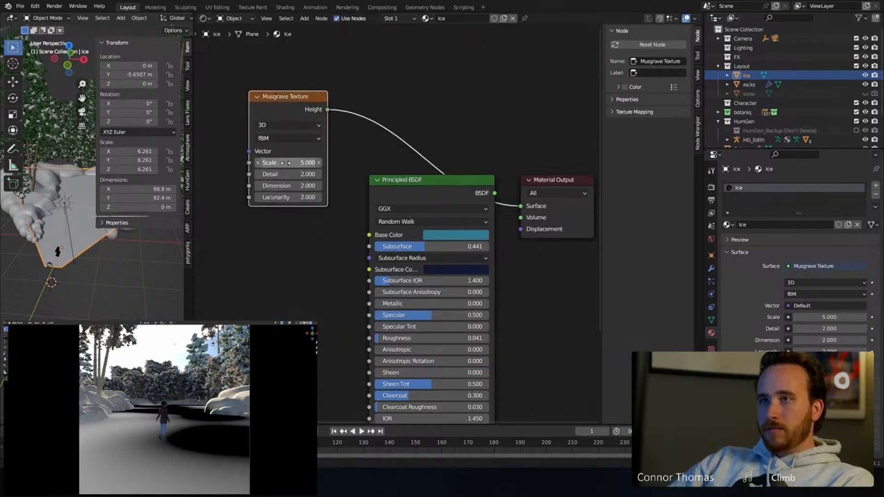
# Step: Set the Musgrave Texture's scale to 19.1 and move the node farther from the Principled BSDF
pyautogui.moveTo(286, 162); pyautogui.dragTo(330, 163)
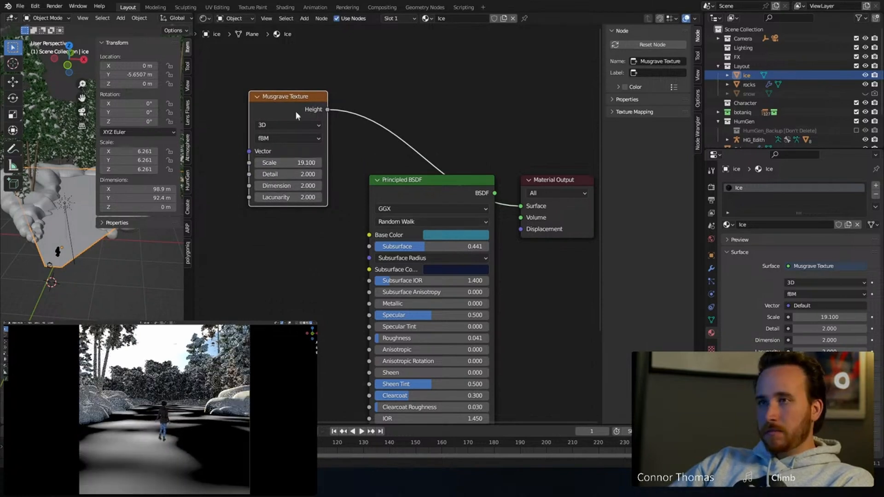
pyautogui.moveTo(313, 108); pyautogui.dragTo(326, 139)
pyautogui.click(328, 75)
pyautogui.moveTo(268, 97); pyautogui.dragTo(221, 101)
# Step: Add a ColorRamp after the Musgrave Texture, link its color to the Principled BSDF's roughness, and preview the shader
pyautogui.moveTo(258, 102); pyautogui.dragTo(310, 90, button='middle')
pyautogui.hotkey('shift', 'a')
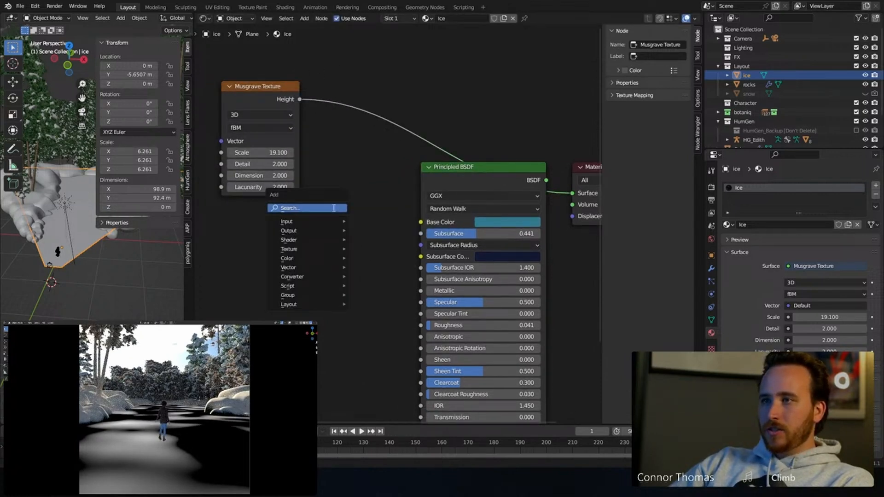
pyautogui.click(334, 208)
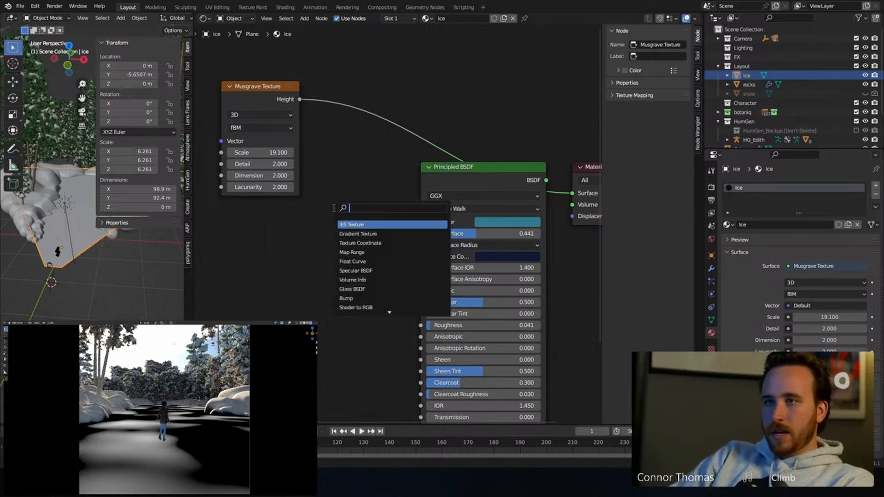
pyautogui.write('color ramp')
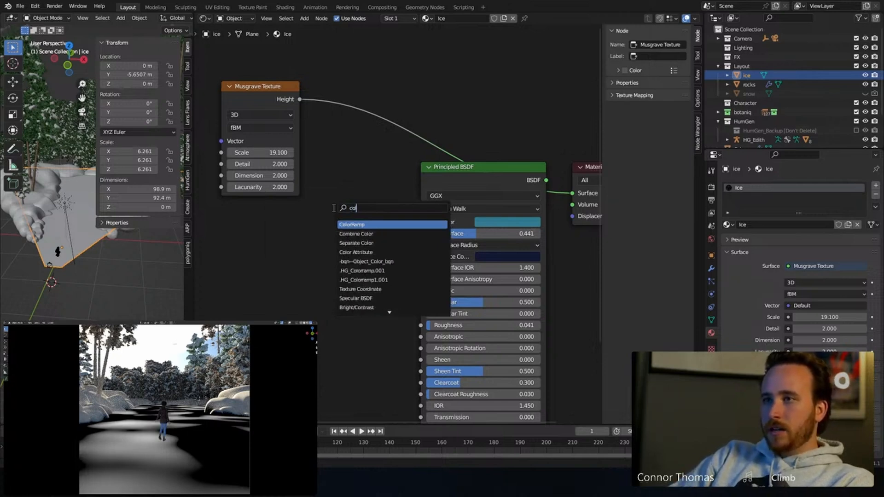
pyautogui.press('Return')
pyautogui.click(321, 204)
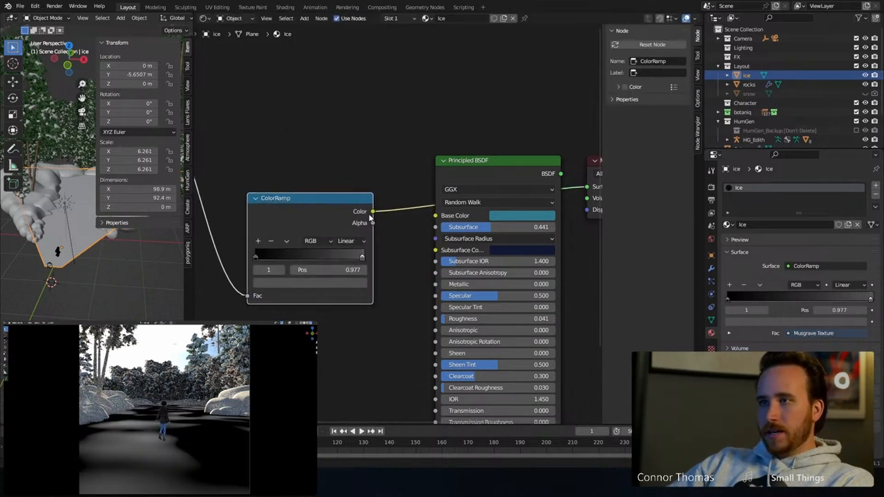
pyautogui.moveTo(374, 213); pyautogui.dragTo(436, 319)
pyautogui.keyDown('ctrl'); pyautogui.keyDown('shift'); pyautogui.click(509, 162); pyautogui.keyUp('shift'); pyautogui.keyUp('ctrl')
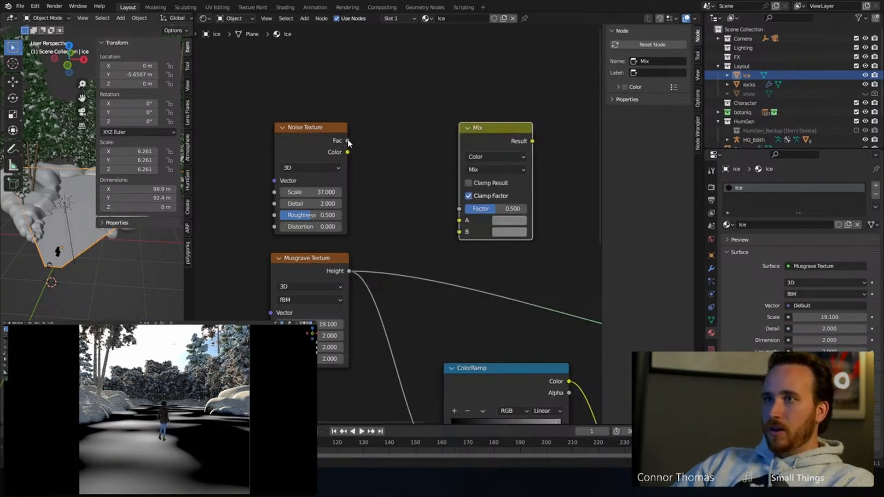
# Step: Link the Noise Texture's Fac output to the Mix node's A input and set color B to black
pyautogui.moveTo(347, 141); pyautogui.dragTo(468, 230)
pyautogui.click(509, 232)
pyautogui.moveTo(579, 153); pyautogui.dragTo(581, 161)
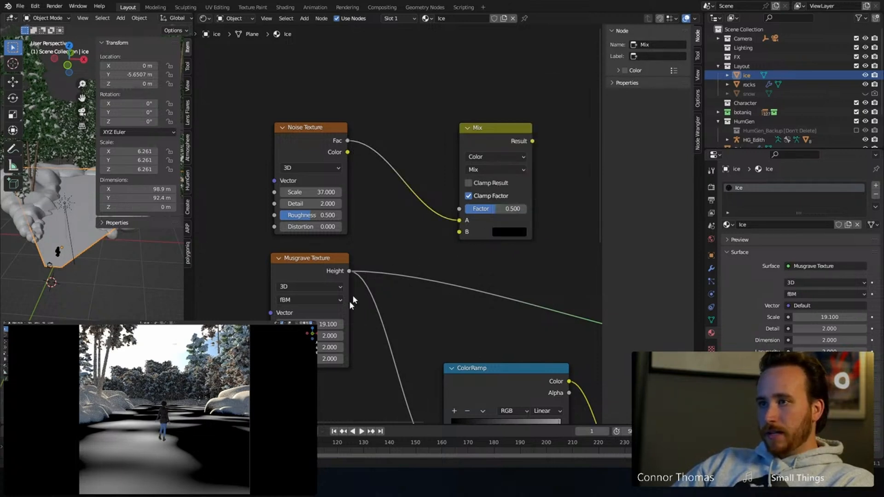
# Step: Move the Mix node nearer the Noise Texture, drive its factor with the Musgrave height, set Screen blending, and route the noise into B
pyautogui.moveTo(424, 226); pyautogui.dragTo(357, 162, button='middle')
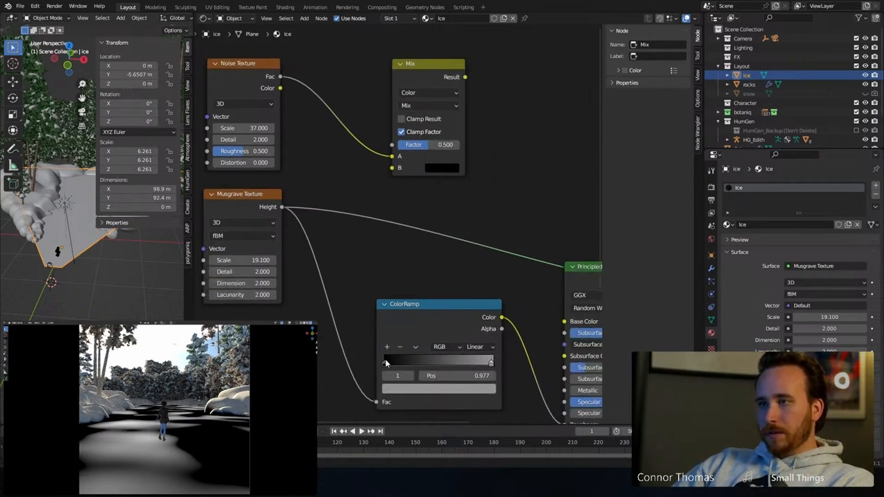
pyautogui.moveTo(325, 154); pyautogui.dragTo(324, 178, button='middle')
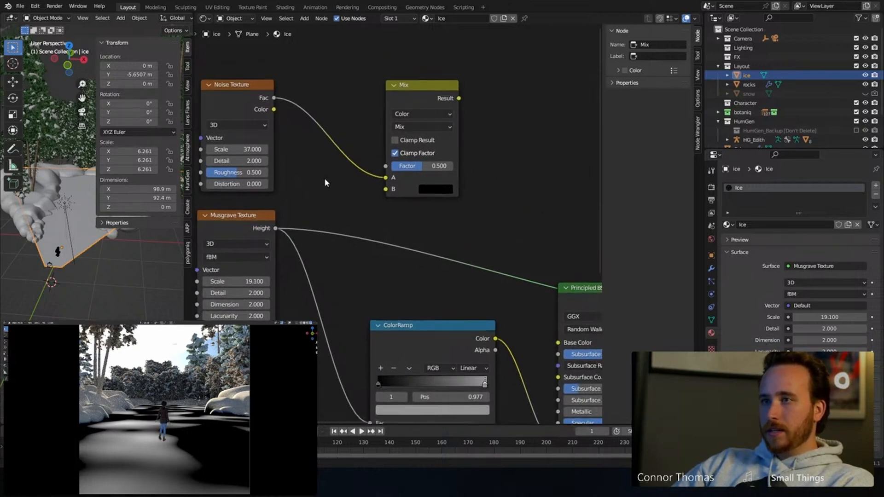
pyautogui.moveTo(416, 87); pyautogui.dragTo(394, 85)
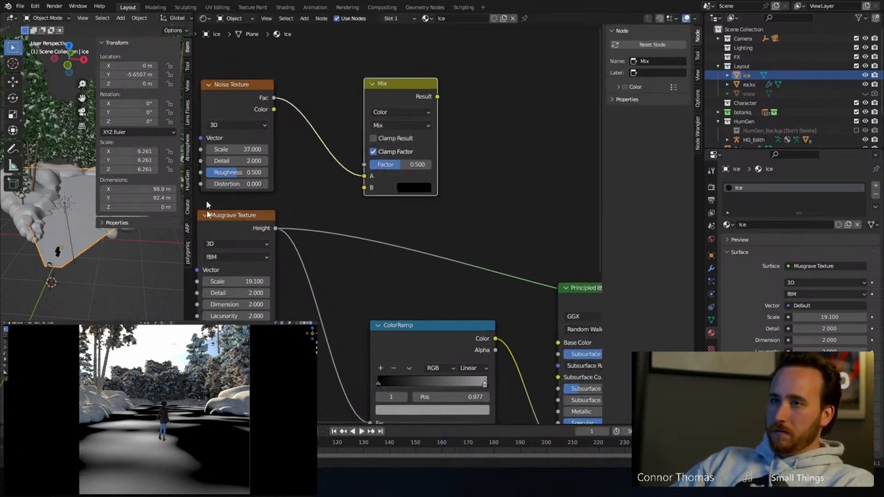
pyautogui.click(388, 209)
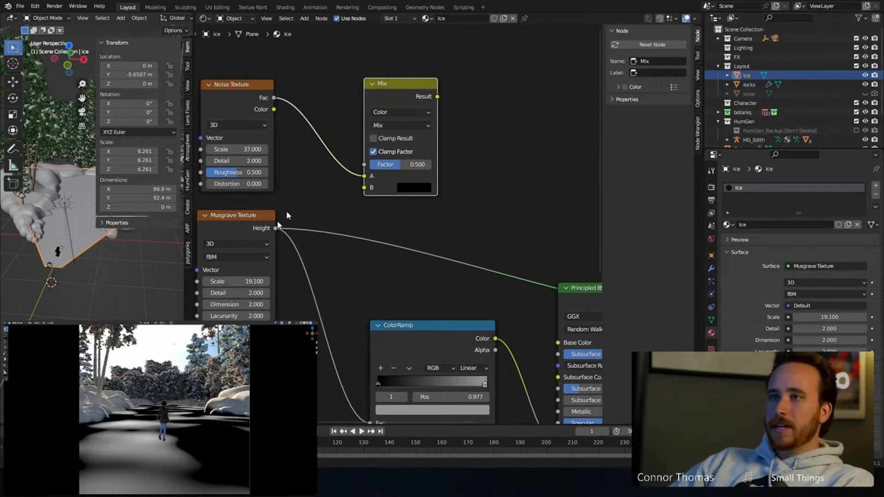
pyautogui.moveTo(275, 228); pyautogui.dragTo(365, 164)
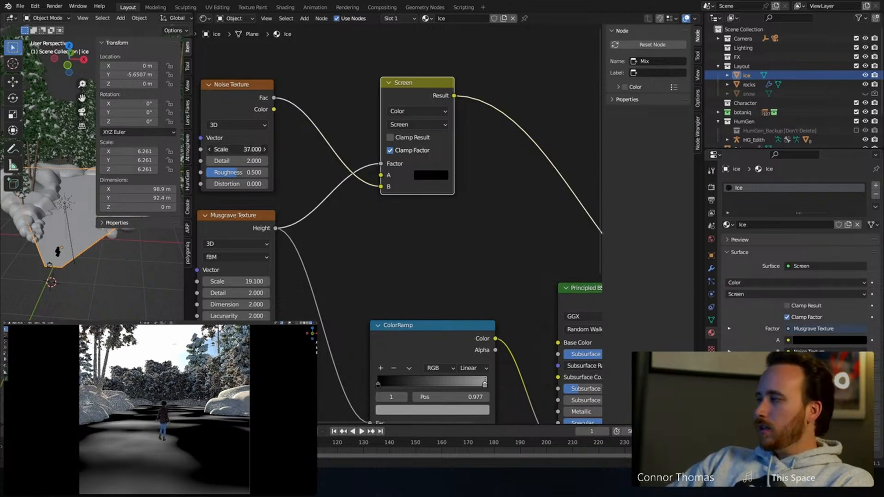
# Step: Set the Noise Texture's detail to 15 and its scale to 206.9, previewing the texture on the ice
pyautogui.moveTo(236, 149); pyautogui.dragTo(215, 149)
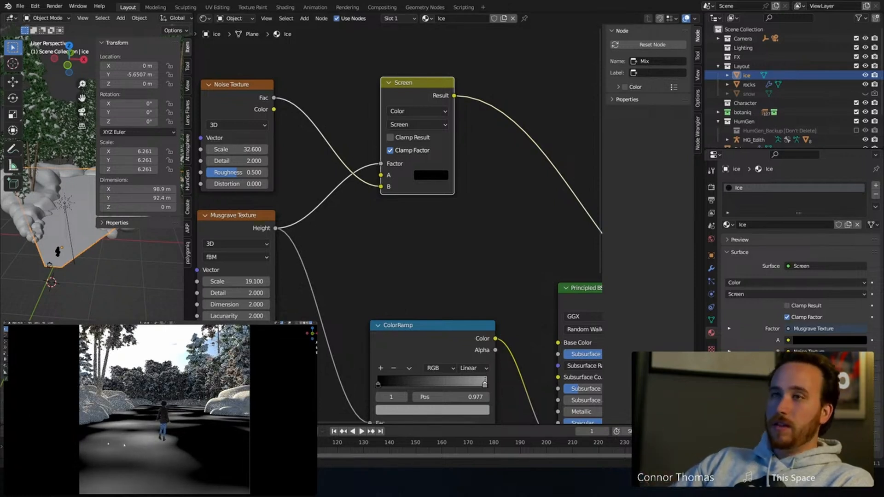
pyautogui.moveTo(244, 161); pyautogui.dragTo(305, 161)
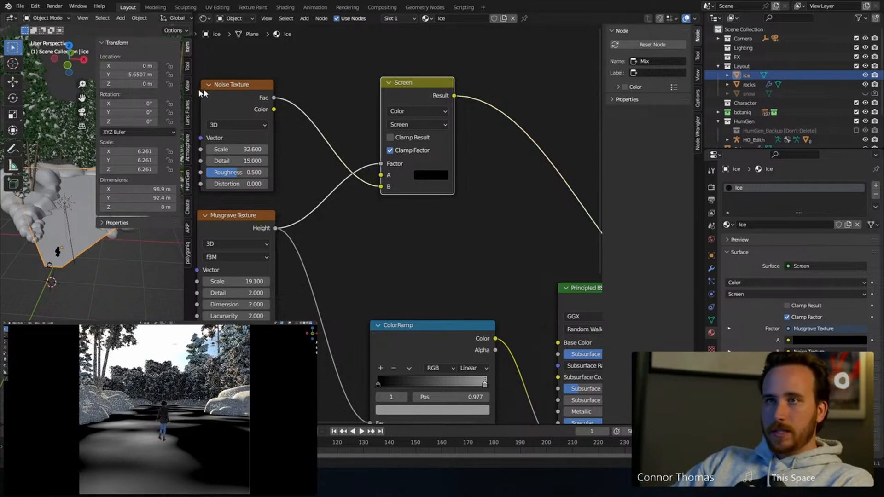
pyautogui.keyDown('ctrl'); pyautogui.keyDown('shift'); pyautogui.click(216, 88); pyautogui.keyUp('shift'); pyautogui.keyUp('ctrl')
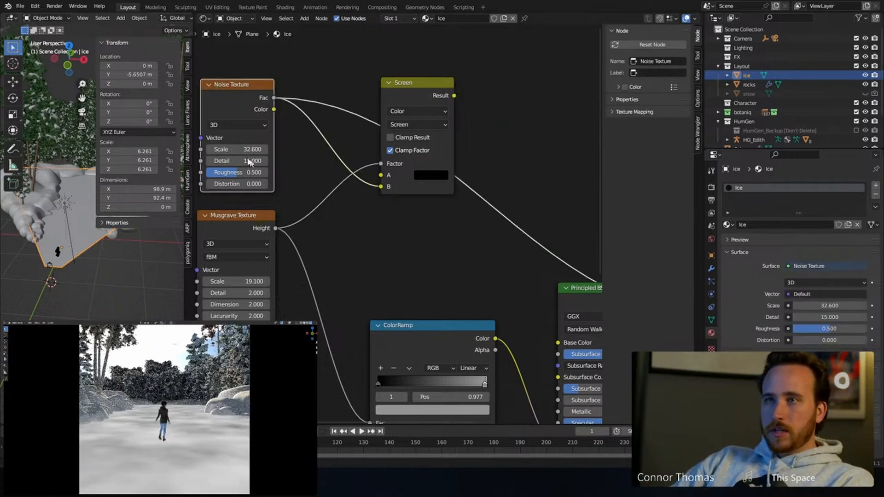
pyautogui.moveTo(237, 149); pyautogui.dragTo(209, 150)
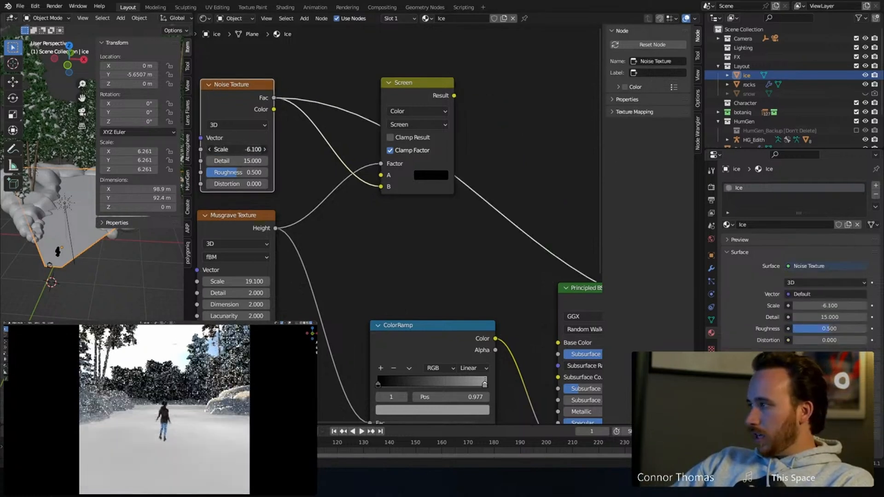
pyautogui.moveTo(247, 149); pyautogui.dragTo(266, 150)
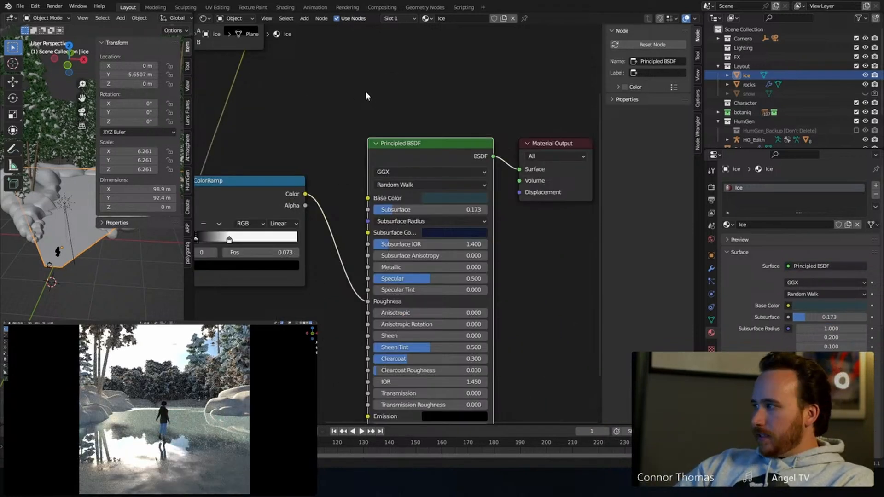
# Step: Duplicate the Noise Texture and place the copy above the Screen node
pyautogui.moveTo(361, 88); pyautogui.dragTo(416, 138, button='middle')
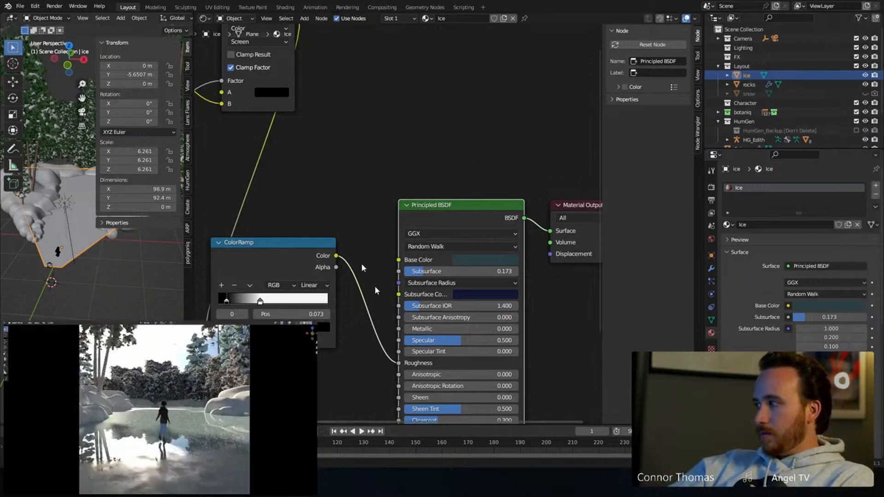
pyautogui.moveTo(292, 138); pyautogui.dragTo(419, 328, button='middle')
pyautogui.scroll(-3, 377, 240)
pyautogui.scroll(2, 289, 231)
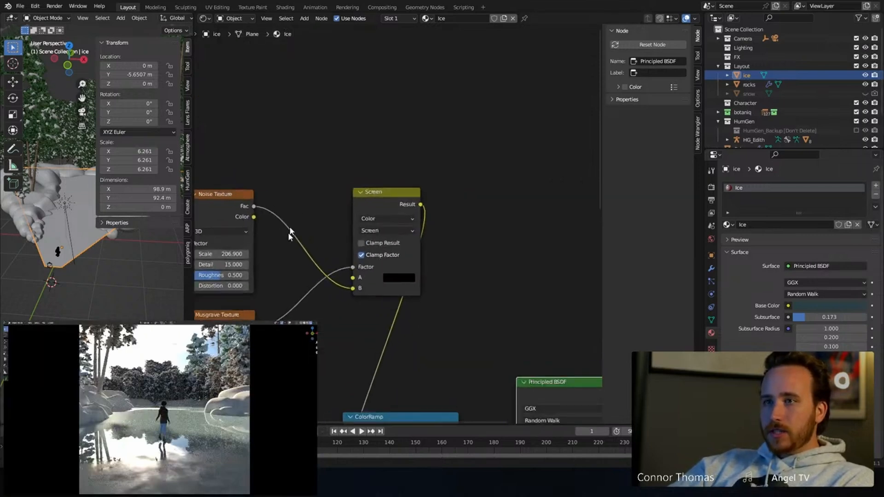
pyautogui.moveTo(290, 242); pyautogui.dragTo(343, 205, button='middle')
pyautogui.click(284, 161)
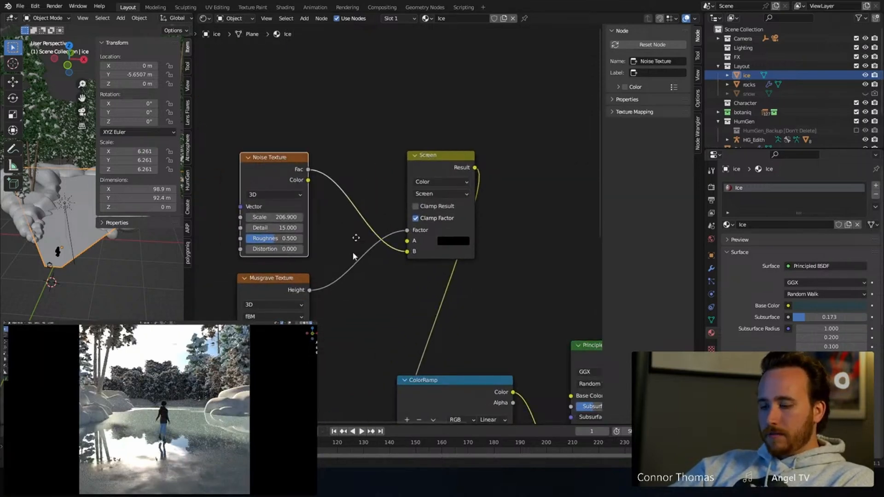
pyautogui.hotkey('shift', 'd')
pyautogui.click(523, 135)
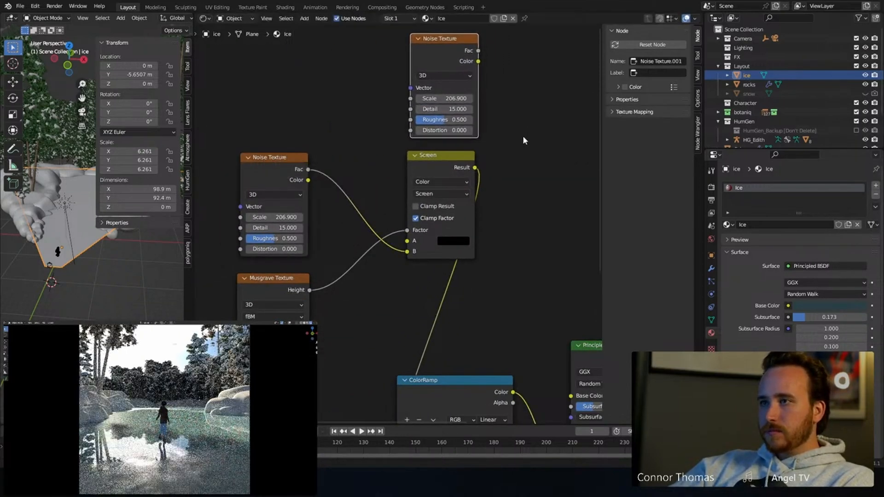
# Step: Preview the duplicated Noise Texture, set its scale to 411, and add a ColorRamp with its light stop at 0.605
pyautogui.scroll(5, 523, 137)
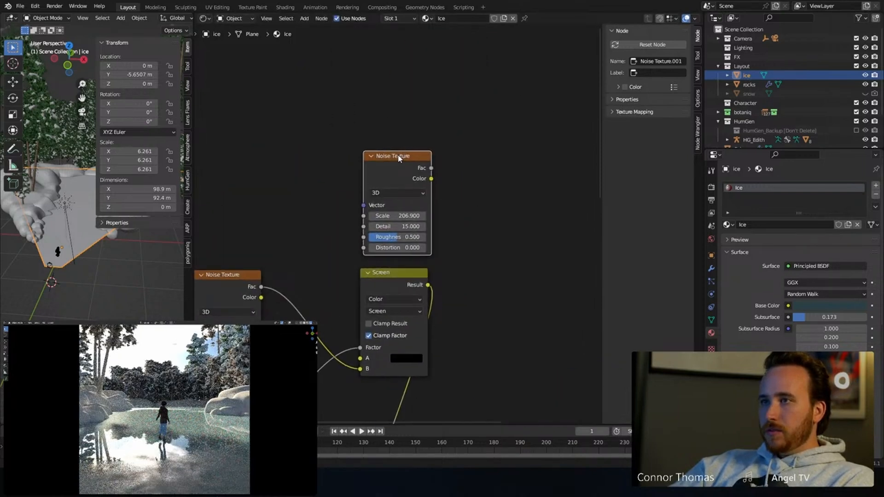
pyautogui.keyDown('ctrl'); pyautogui.keyDown('shift'); pyautogui.click(399, 158); pyautogui.keyUp('shift'); pyautogui.keyUp('ctrl')
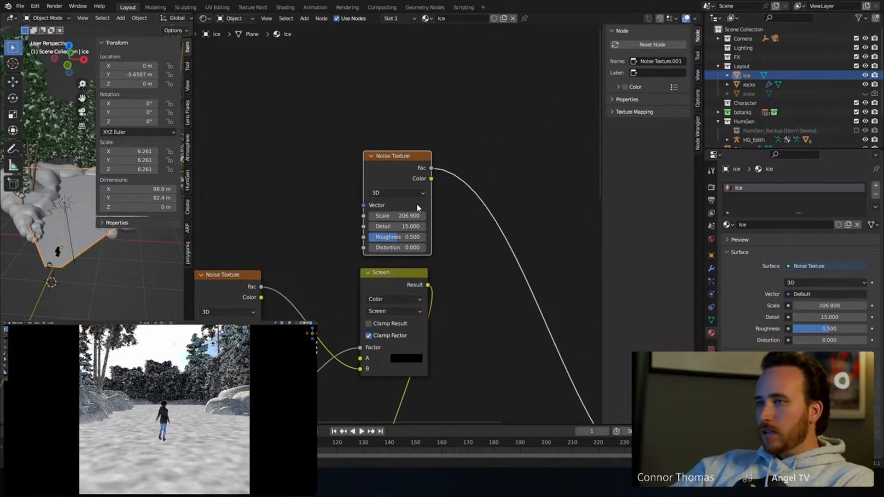
pyautogui.moveTo(404, 217); pyautogui.dragTo(458, 217)
pyautogui.write('color')
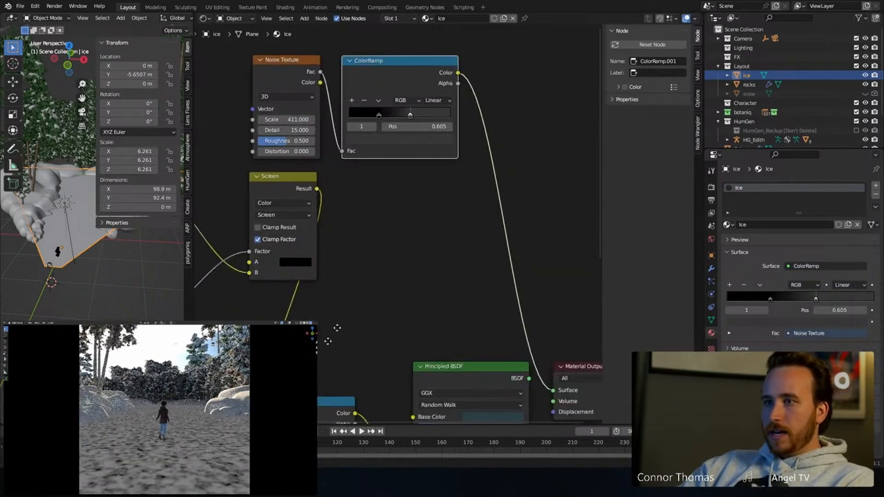
# Step: Preview the ColorRamp fed by the Screen node and move the Principled BSDF and Material Output away to make room
pyautogui.moveTo(295, 413); pyautogui.dragTo(359, 341, button='middle')
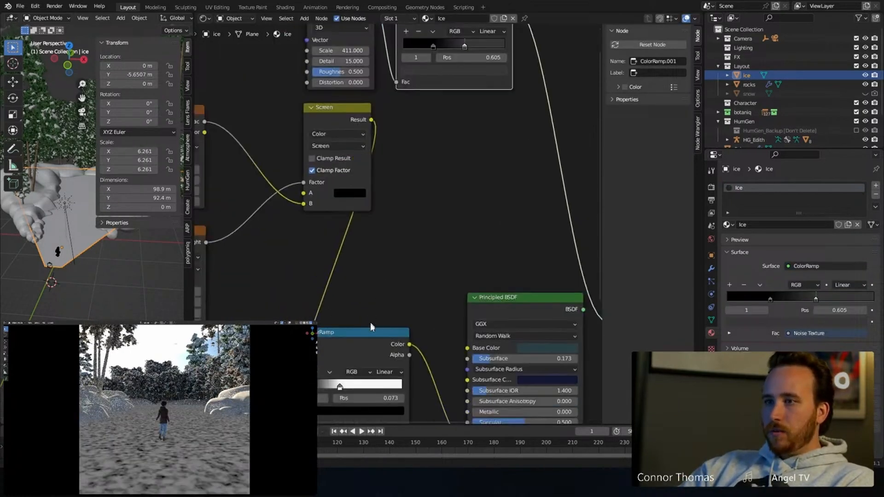
pyautogui.keyDown('ctrl'); pyautogui.keyDown('shift'); pyautogui.click(368, 339); pyautogui.keyUp('shift'); pyautogui.keyUp('ctrl')
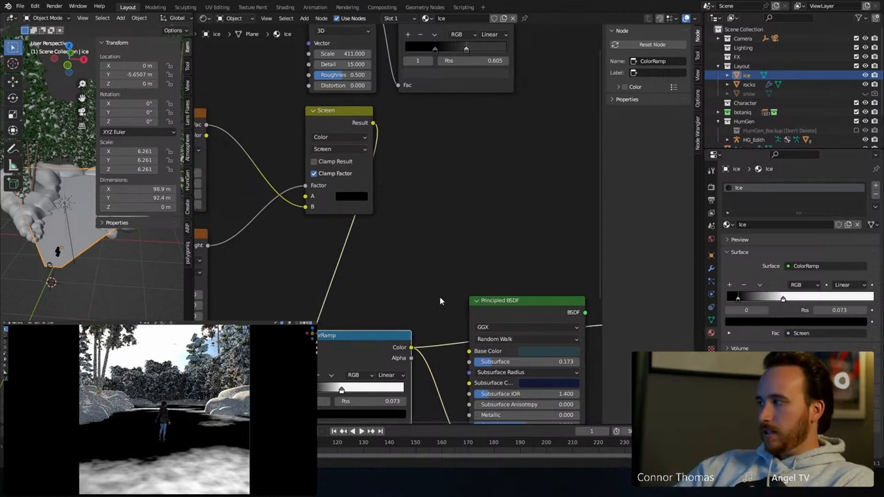
pyautogui.moveTo(367, 235); pyautogui.dragTo(286, 245, button='middle')
pyautogui.scroll(-7, 428, 240)
pyautogui.moveTo(419, 244); pyautogui.dragTo(509, 313)
pyautogui.moveTo(419, 277); pyautogui.dragTo(536, 206)
# Step: Add a Mix node between the ColorRamps and the Principled BSDF, and set its data type to Color
pyautogui.hotkey('shift', 'a')
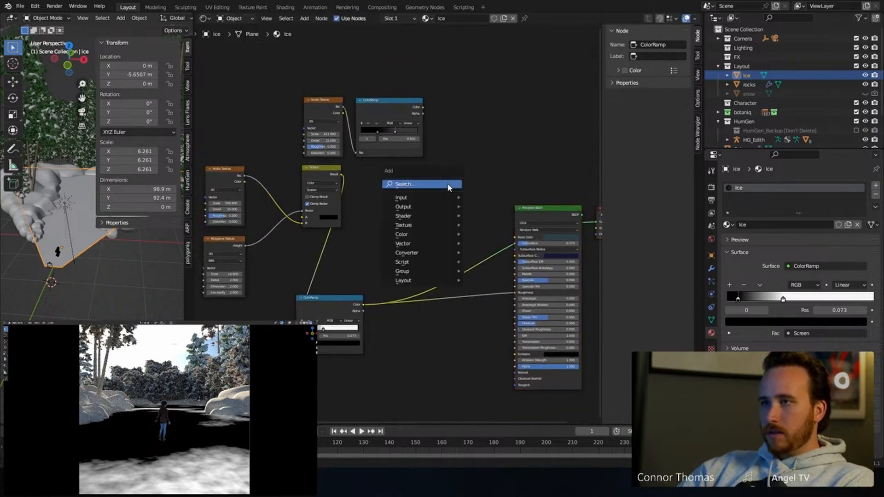
pyautogui.click(448, 184)
pyautogui.write('mix')
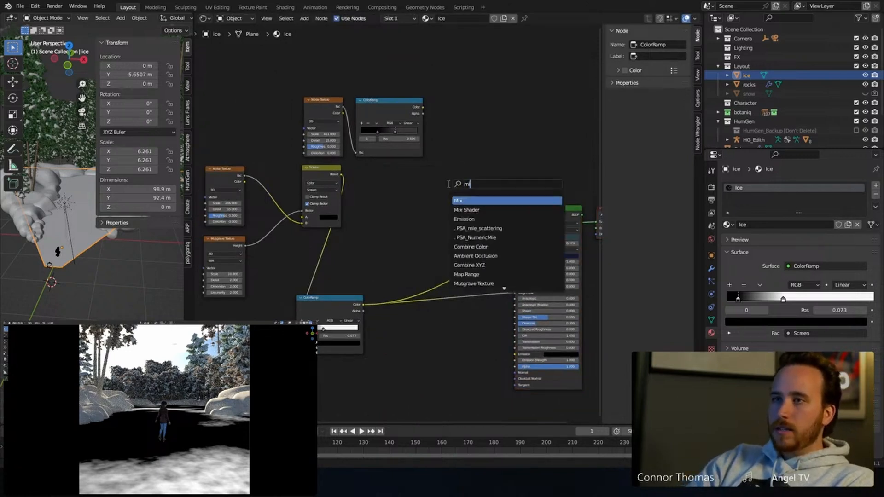
pyautogui.press('Return')
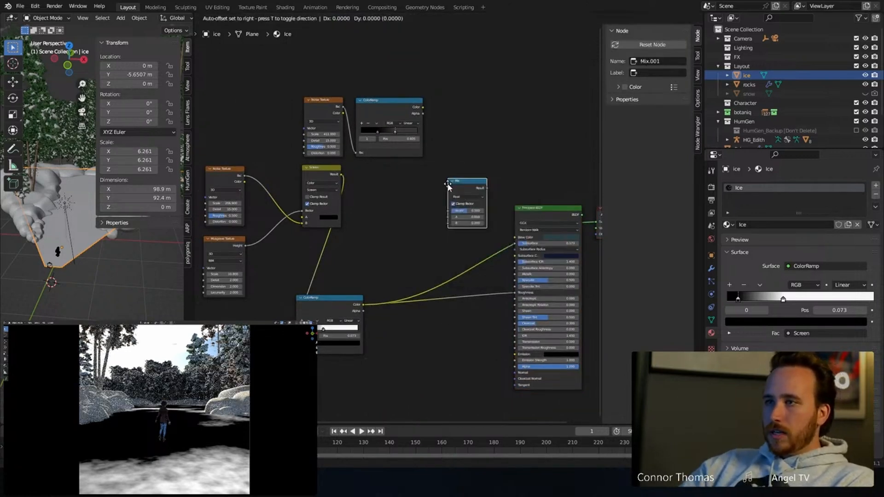
pyautogui.click(447, 184)
pyautogui.click(468, 197)
pyautogui.click(471, 214)
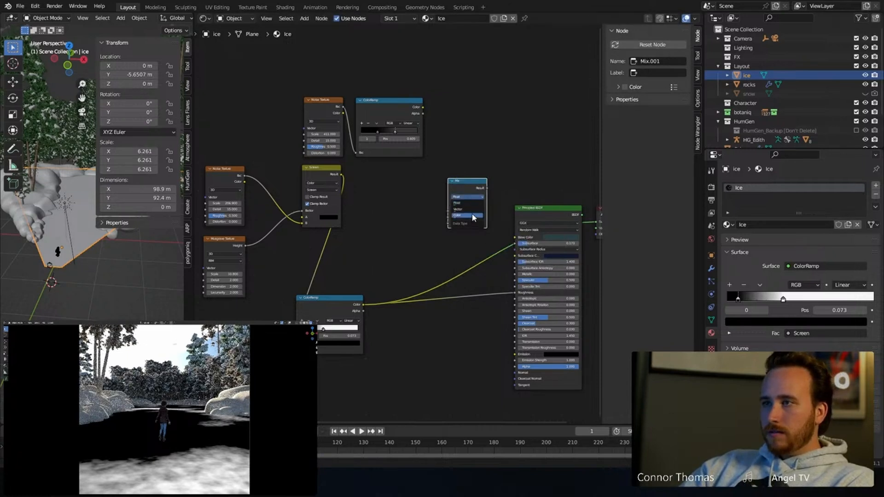
# Step: Set the new Mix node to Add, link the duplicated noise's ColorRamp to A and the Screen branch's ColorRamp to B, and preview it
pyautogui.scroll(2, 521, 194)
pyautogui.moveTo(520, 193); pyautogui.dragTo(414, 189, button='middle')
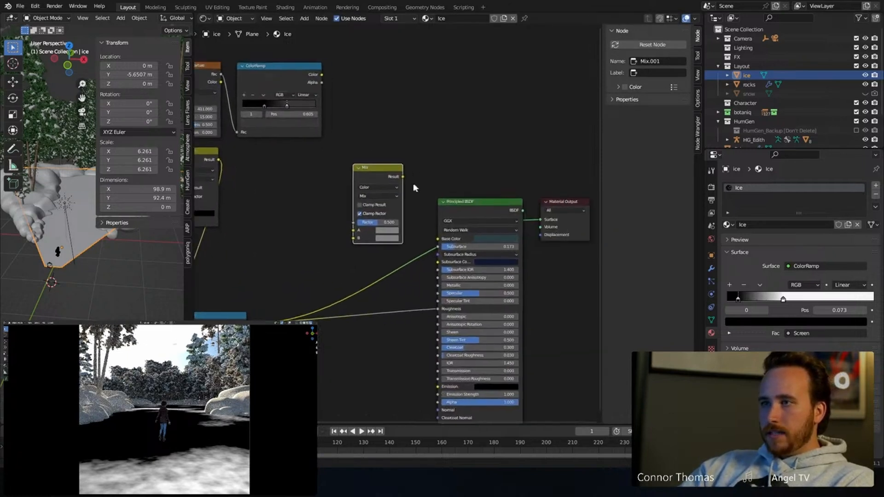
pyautogui.click(385, 194)
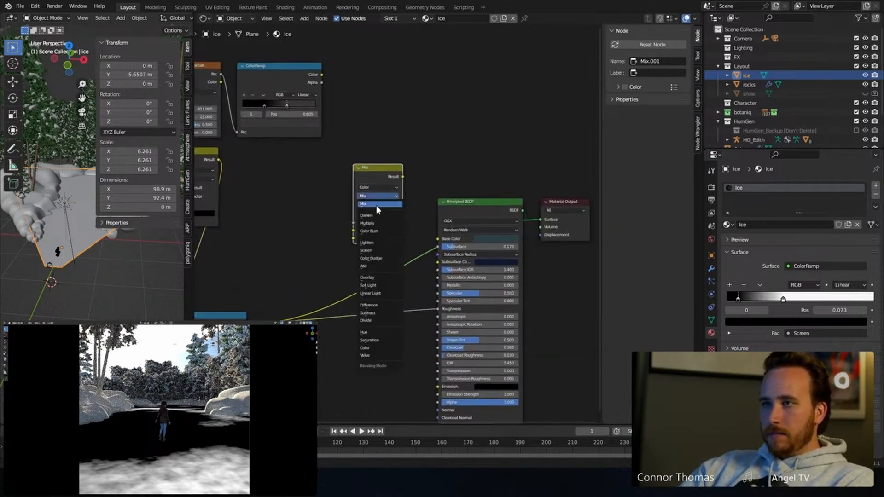
pyautogui.click(373, 266)
pyautogui.moveTo(323, 76); pyautogui.dragTo(352, 230)
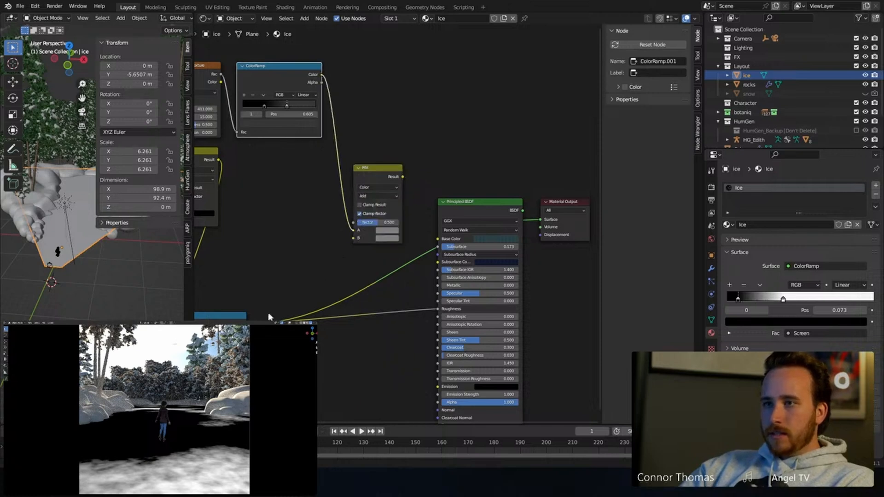
pyautogui.moveTo(267, 320); pyautogui.dragTo(355, 239)
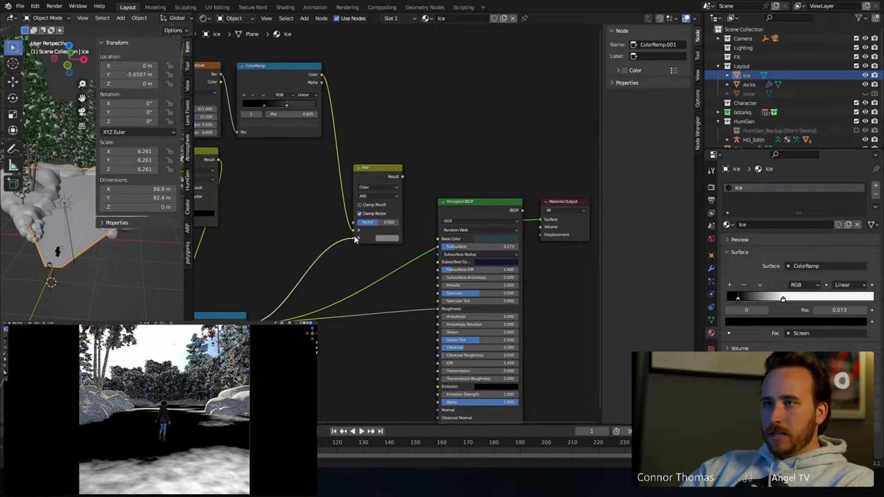
pyautogui.keyDown('ctrl'); pyautogui.keyDown('shift'); pyautogui.click(380, 169); pyautogui.keyUp('shift'); pyautogui.keyUp('ctrl')
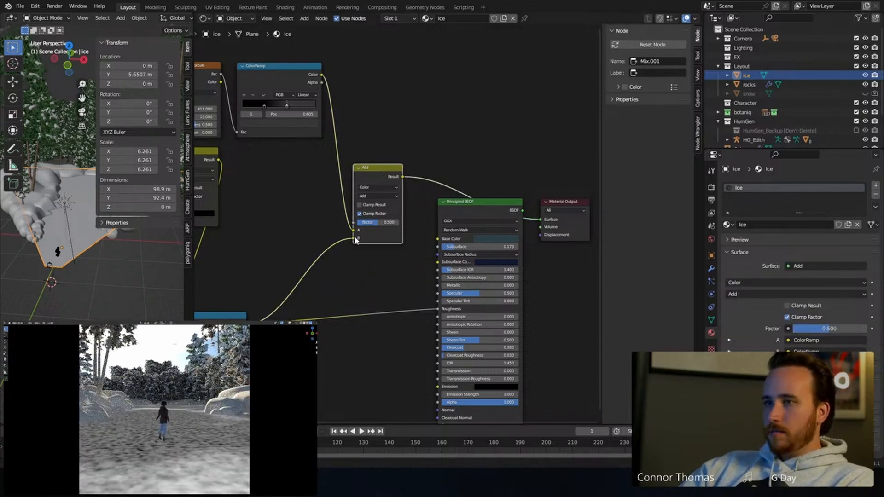
# Step: Enlarge the node editor, feed the Add result into the Principled BSDF's roughness, and move the scale-411 noise and its ColorRamp away from Add
pyautogui.hotkey('ctrl', 'space')
pyautogui.moveTo(223, 34); pyautogui.dragTo(435, 129)
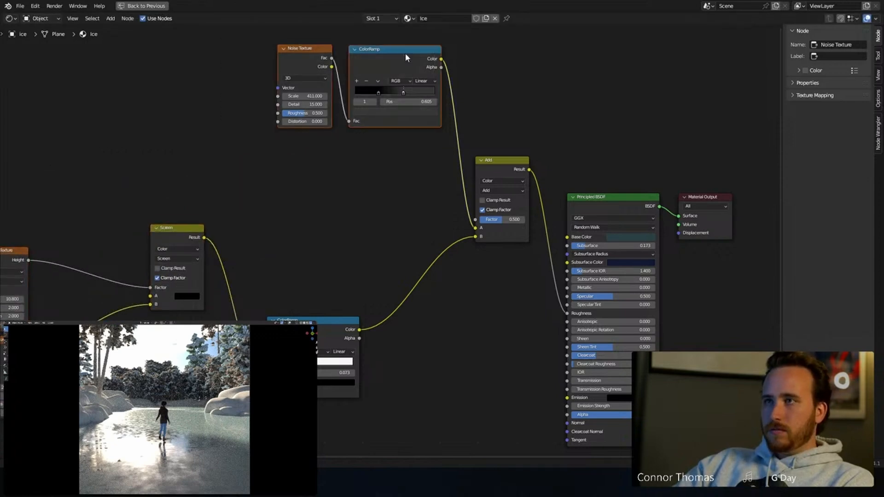
pyautogui.moveTo(401, 56); pyautogui.dragTo(321, 113)
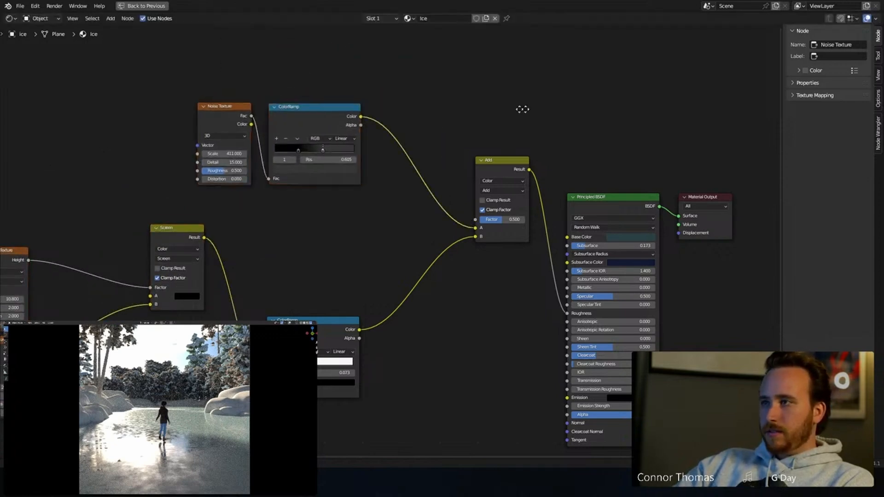
pyautogui.moveTo(759, 292); pyautogui.dragTo(609, 271, button='middle')
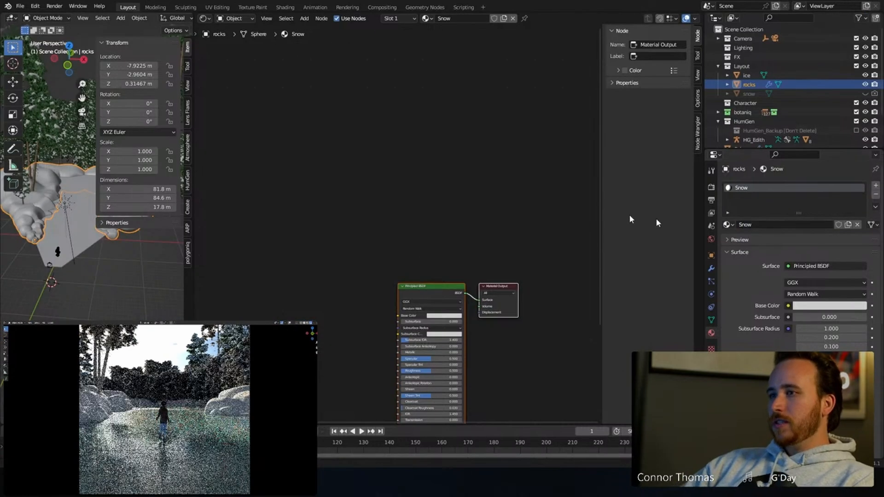
# Step: Import snow_02_diff_4k.jpg and snow_02_disp_4k.png from the textures folder as image textures in the rocks' Snow material
pyautogui.moveTo(332, 228); pyautogui.dragTo(340, 71, button='middle')
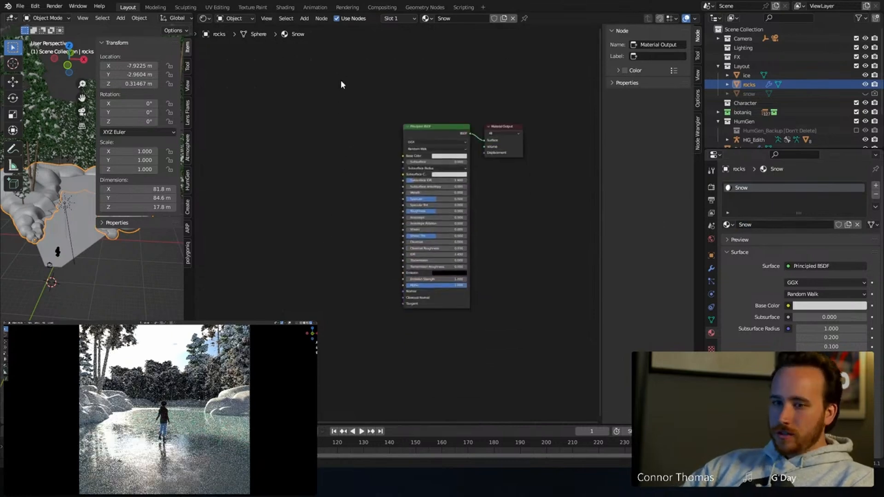
pyautogui.scroll(2, 340, 80)
pyautogui.scroll(1, 338, 110)
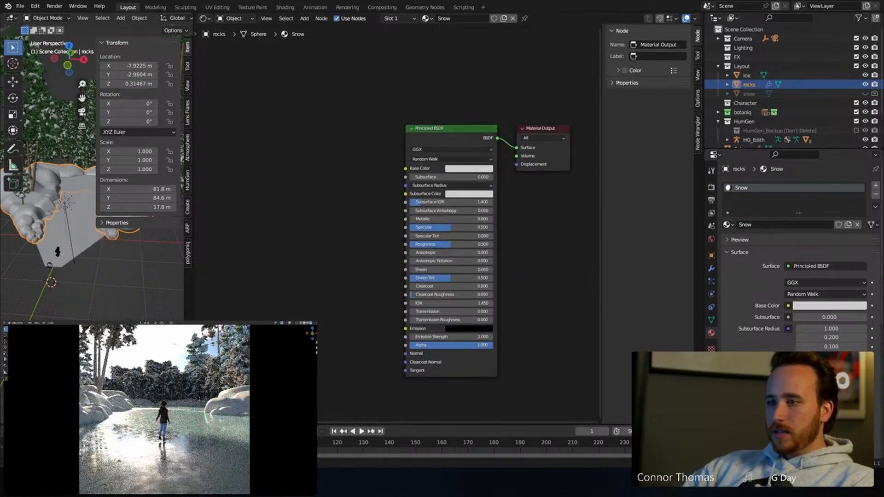
pyautogui.hotkey('alt', 'Tab')
pyautogui.moveTo(342, 379); pyautogui.dragTo(325, 84)
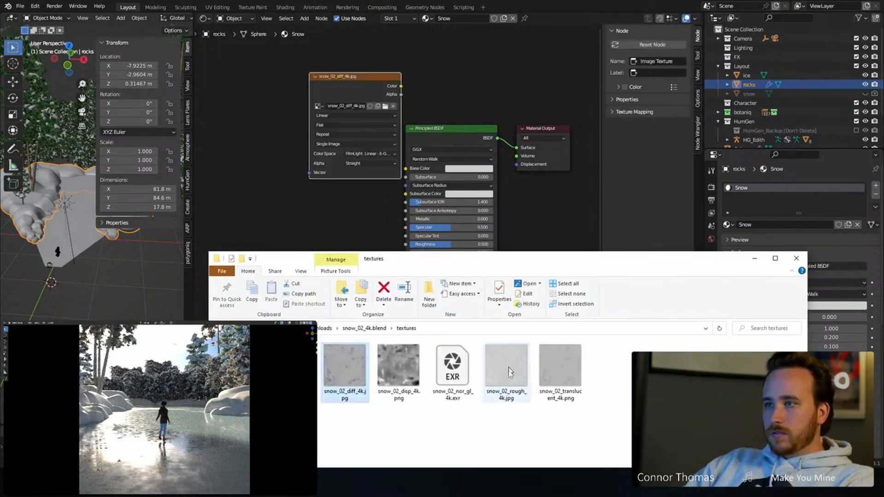
pyautogui.moveTo(390, 368); pyautogui.dragTo(538, 234)
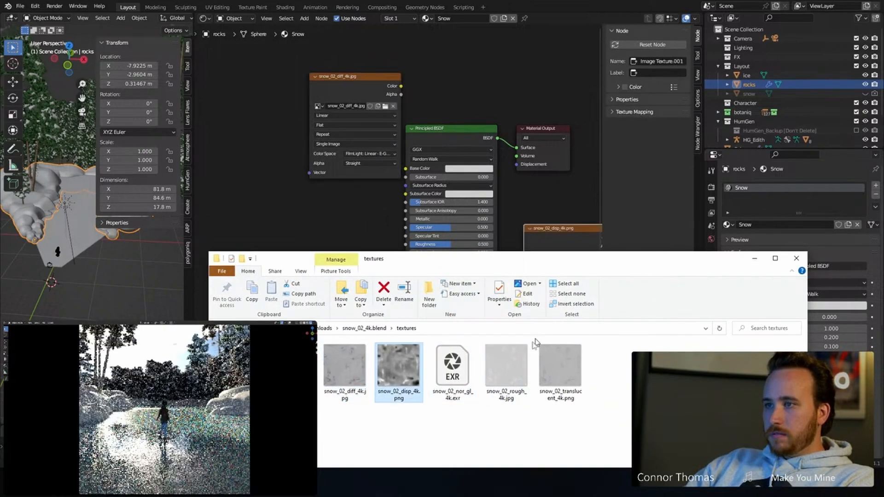
# Step: Import snow_02_rough_4k.jpg, feed the Mapping vector into it and snow_02_nor_gl_4k.exr, and save the file
pyautogui.moveTo(515, 371); pyautogui.dragTo(329, 196)
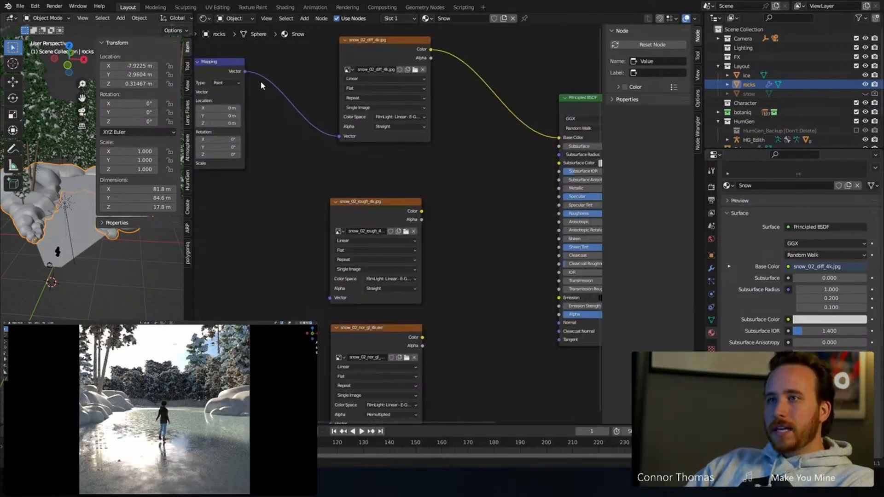
pyautogui.moveTo(244, 72); pyautogui.dragTo(330, 298)
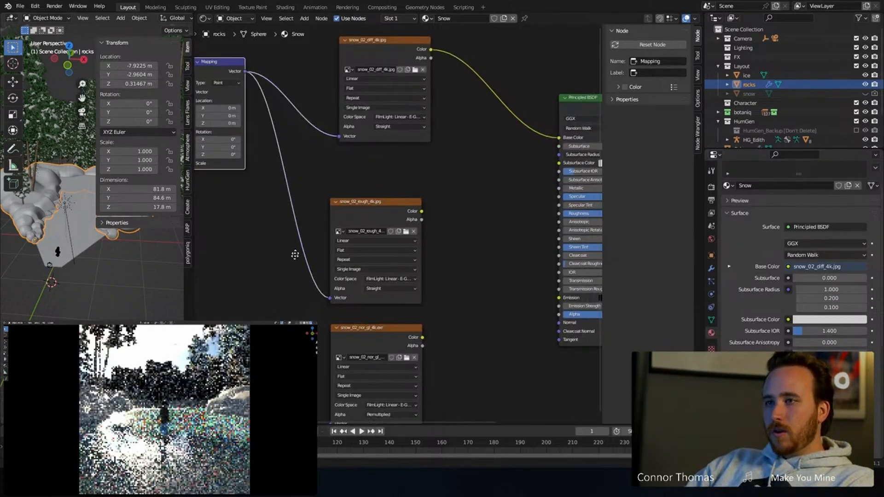
pyautogui.moveTo(294, 258); pyautogui.dragTo(281, 198, button='middle')
pyautogui.scroll(-1, 281, 199)
pyautogui.moveTo(270, 54); pyautogui.dragTo(331, 334)
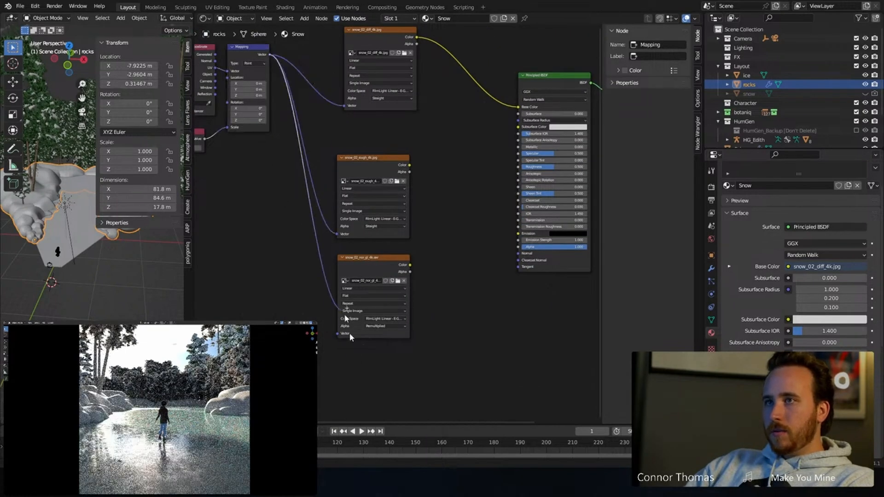
pyautogui.moveTo(542, 268); pyautogui.dragTo(381, 351, button='middle')
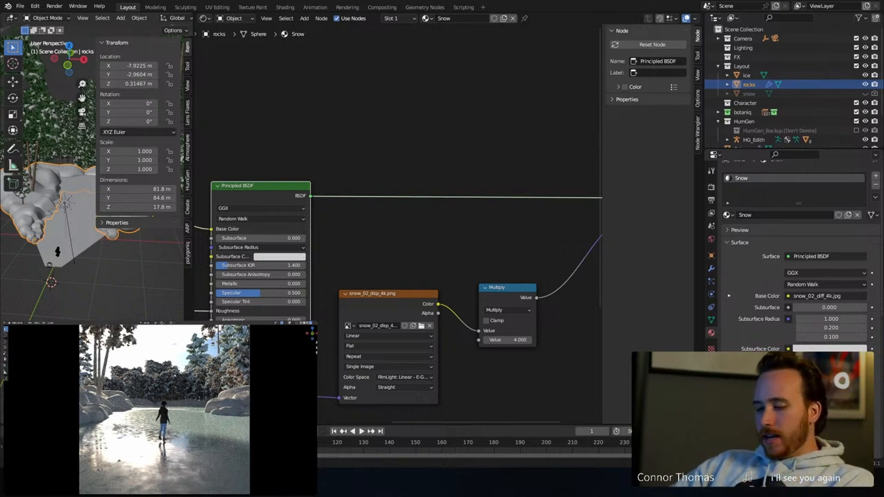
pyautogui.hotkey('ctrl', 's')
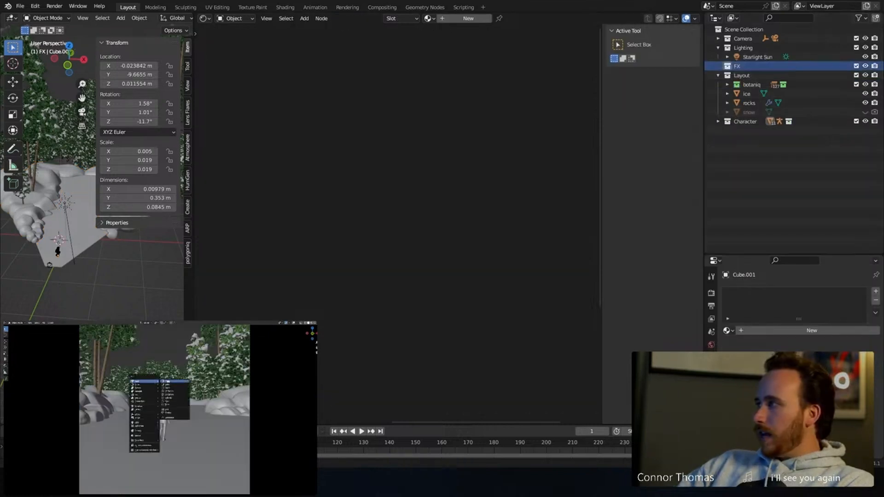
# Step: Add a cube to the FX collection over the skater and scale it to about 12.7 × 25.2 × 12.7 m
pyautogui.click(175, 382)
pyautogui.press('s')
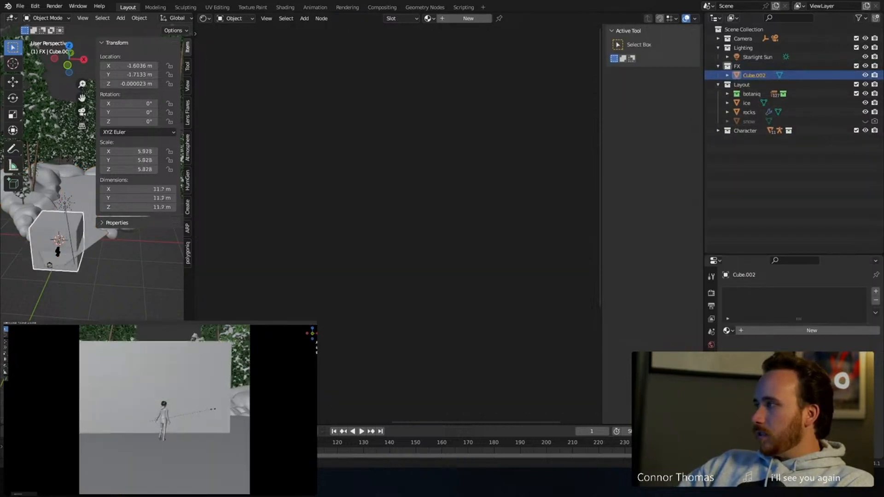
pyautogui.press('g')
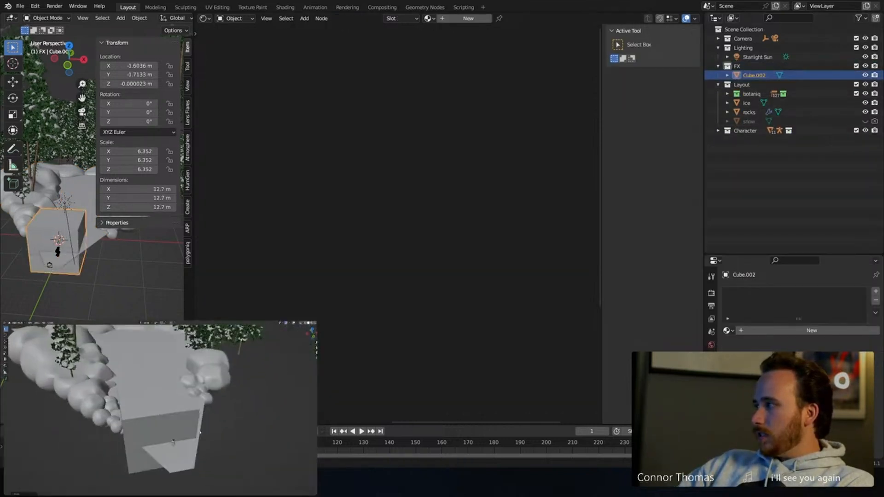
pyautogui.click(188, 423)
pyautogui.moveTo(188, 424); pyautogui.dragTo(173, 416, button='middle')
pyautogui.press('s')
pyautogui.press('y')
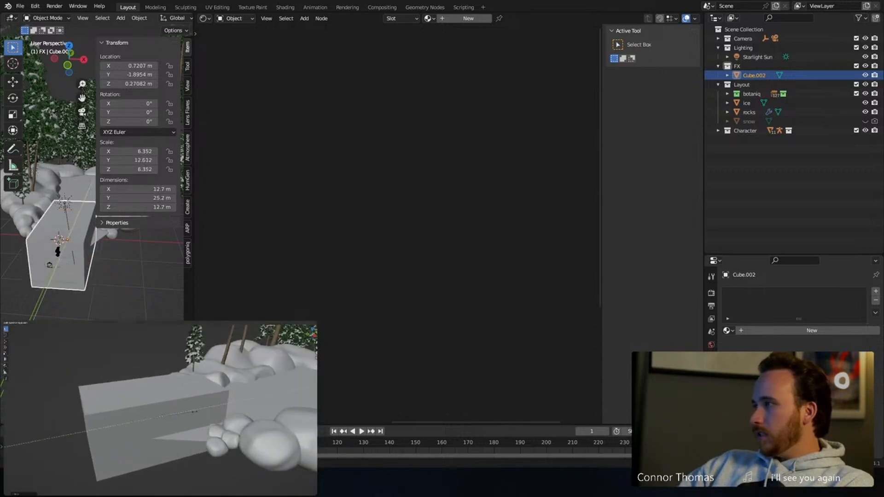
pyautogui.click(189, 414)
# Step: Raise the cube vertically and flatten it along Z to a scale of about 2.61
pyautogui.scroll(-5, 189, 414)
pyautogui.moveTo(189, 415); pyautogui.dragTo(178, 415, button='middle')
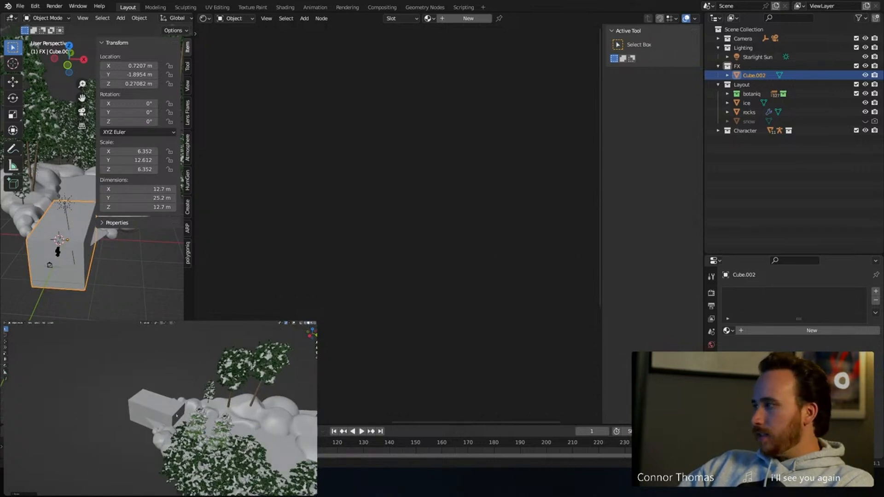
pyautogui.press('g')
pyautogui.press('z')
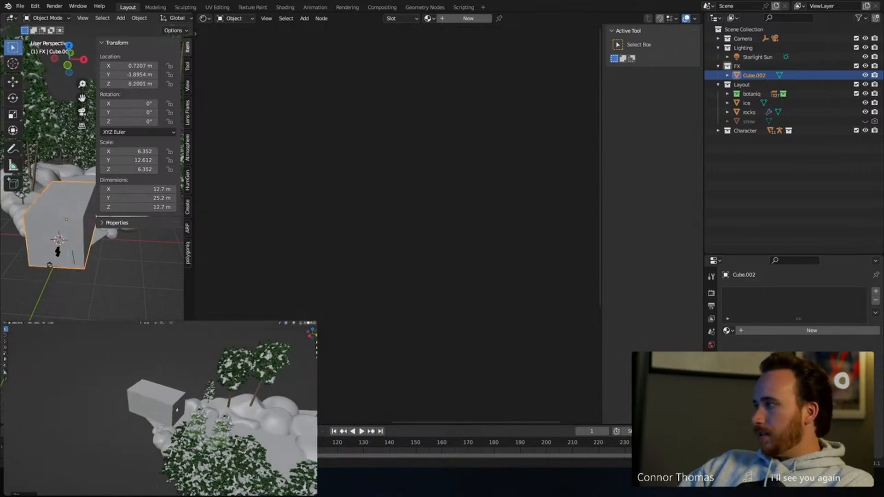
pyautogui.press('s')
pyautogui.press('z')
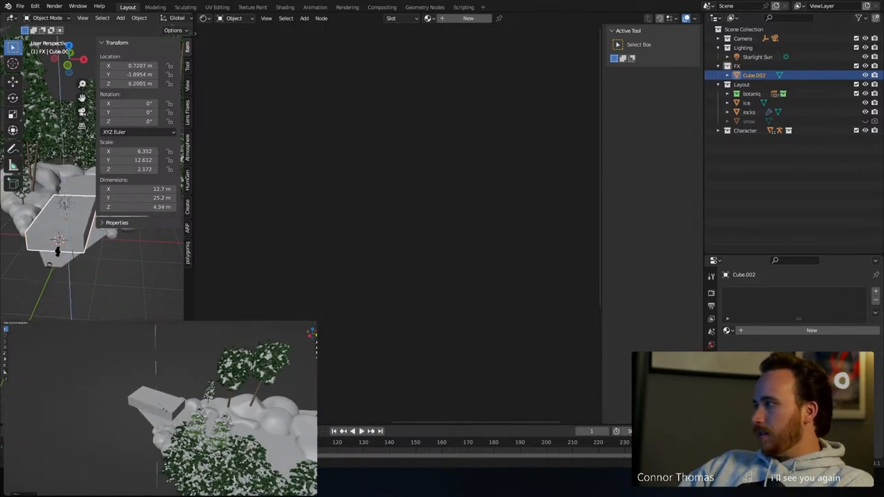
# Step: Extend the cube's faces in Edit Mode until it encloses the whole forest, about 243 × 191 × 99.7 m
pyautogui.press('Tab')
pyautogui.press('g')
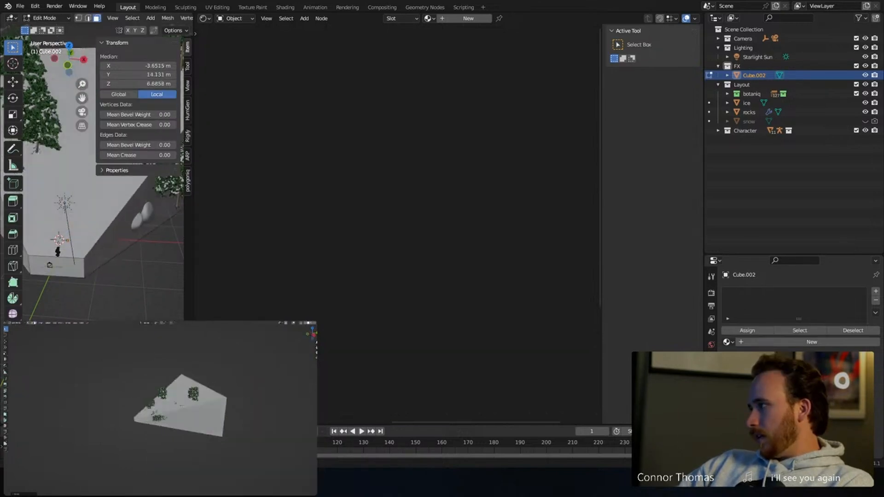
pyautogui.press('Tab')
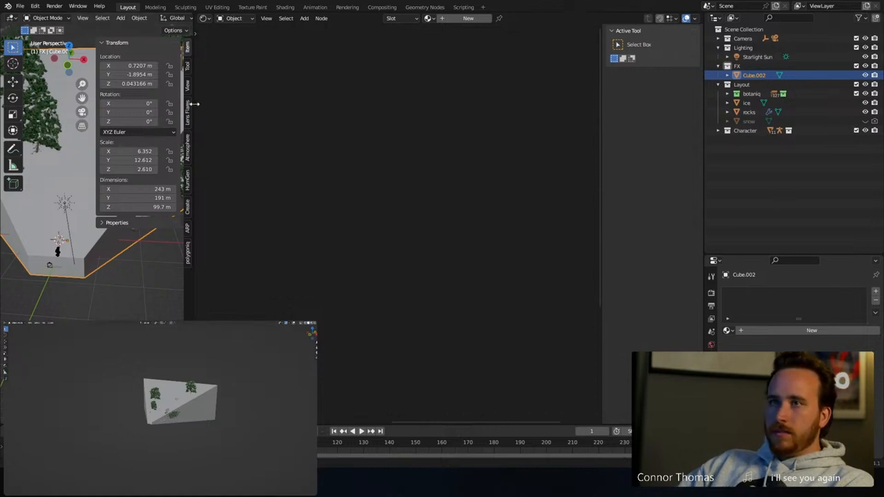
# Step: Scale the enclosing cube up to about 323 × 254 × 133 m in the camera view and name it fog
pyautogui.press('KP_0')
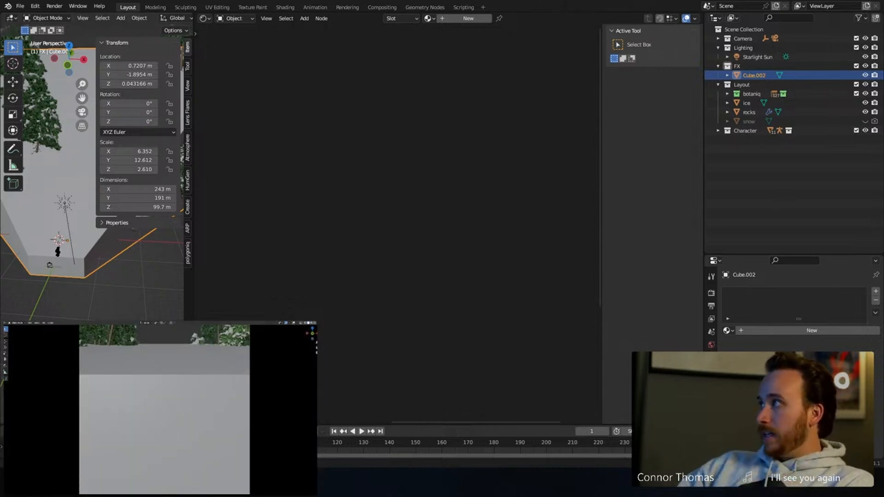
pyautogui.press('s')
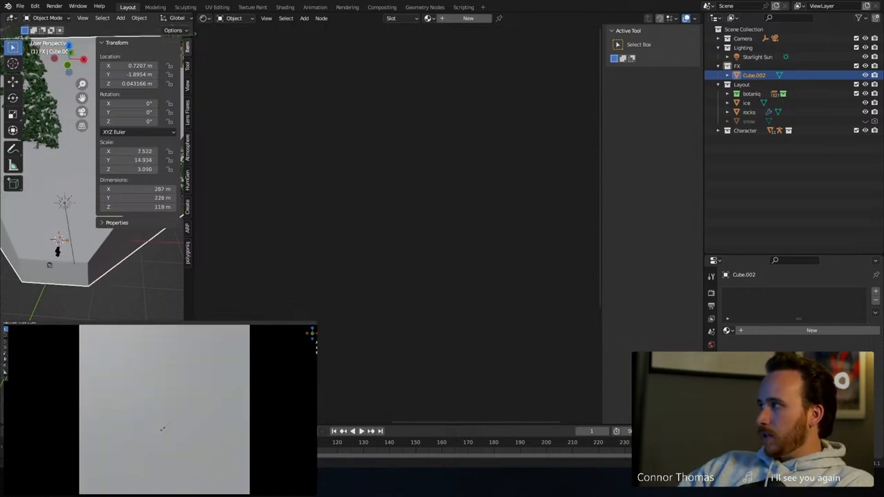
pyautogui.press('Return')
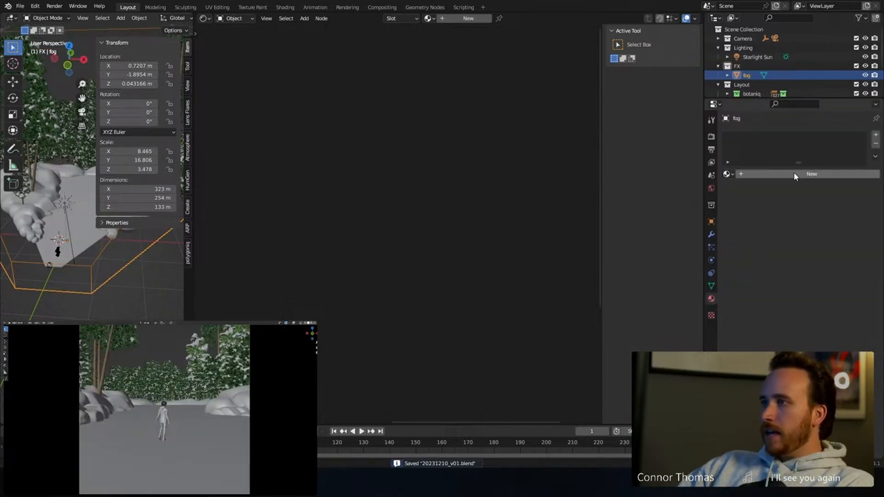
# Step: Create a material named fog on the fog cube and delete its Principled BSDF
pyautogui.click(794, 173)
pyautogui.doubleClick(786, 174)
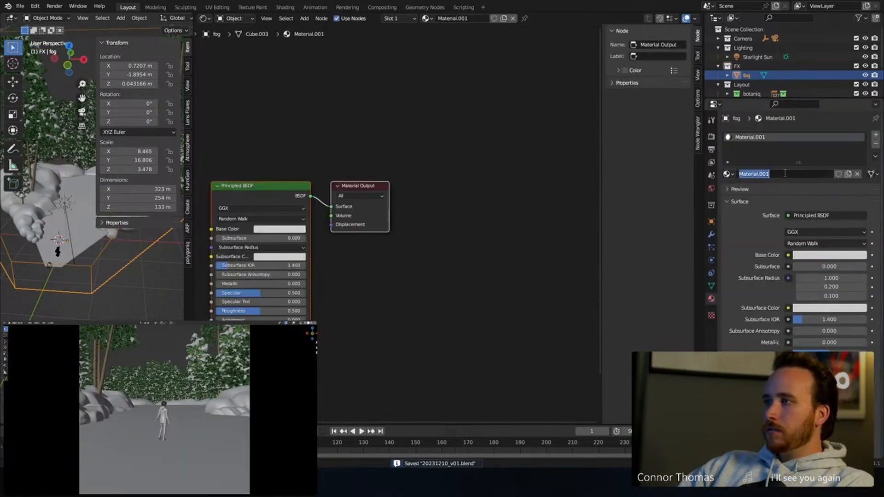
pyautogui.write('fog')
pyautogui.press('Return')
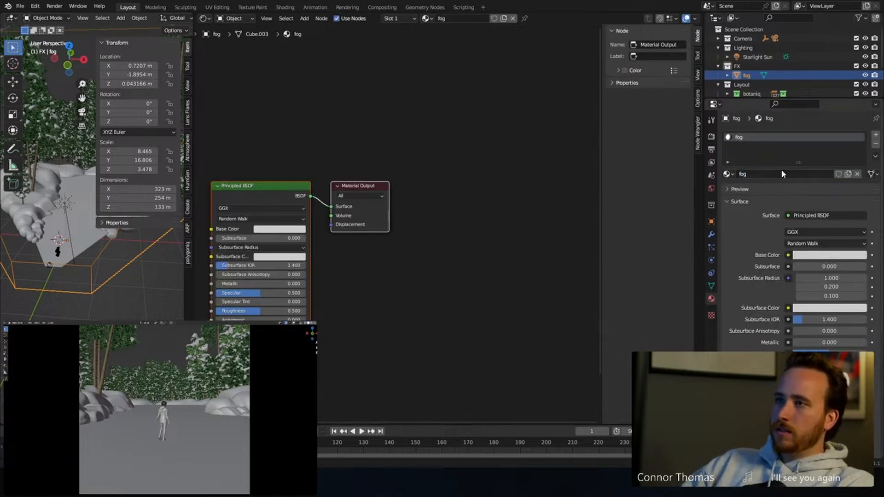
pyautogui.click(247, 186)
pyautogui.press('x')
pyautogui.press('Home')
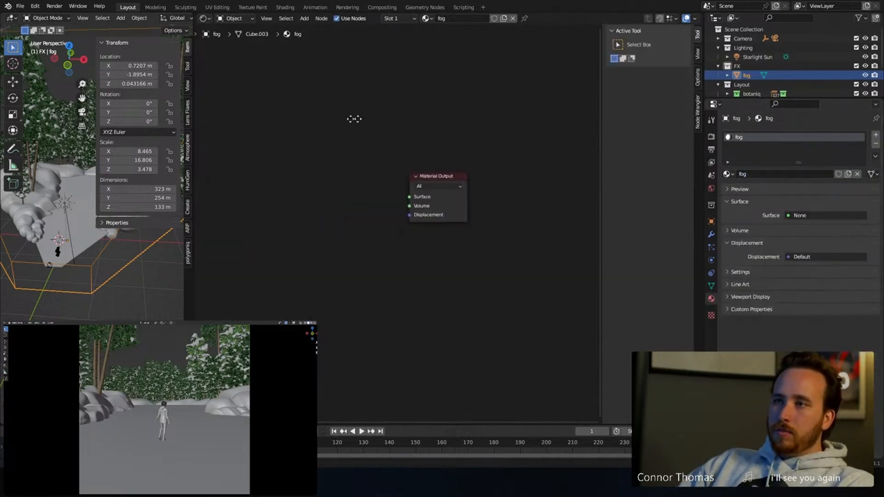
# Step: Add a Volume Scatter node and connect it to the Material Output's Volume
pyautogui.hotkey('shift', 'a')
pyautogui.write('scat')
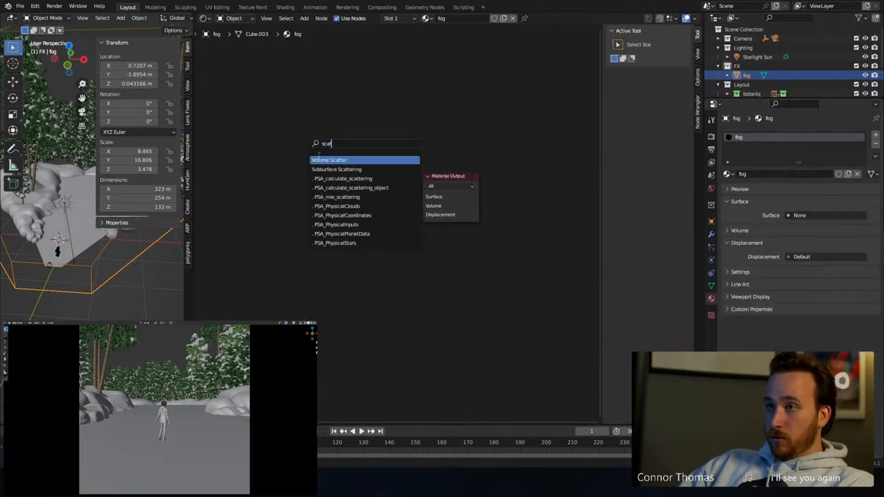
pyautogui.press('Return')
pyautogui.click(319, 186)
pyautogui.moveTo(361, 176); pyautogui.dragTo(422, 206)
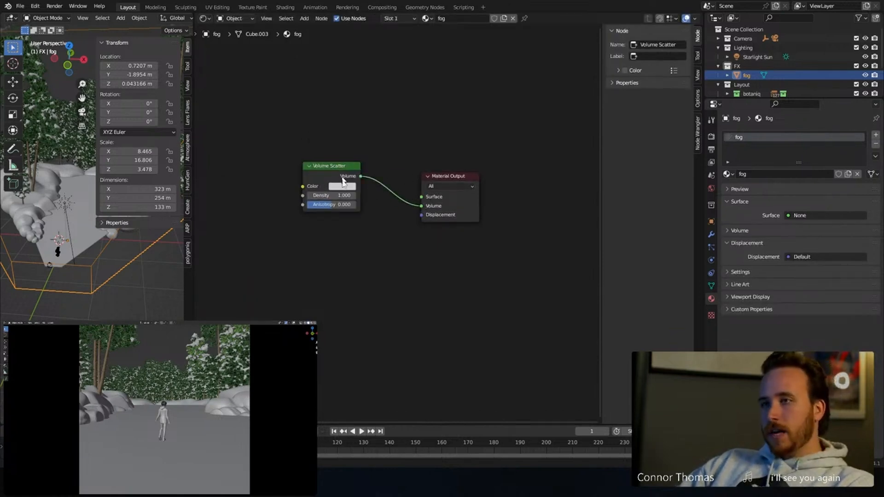
# Step: Set the Volume Scatter's density to 0.01 and adjust its anisotropy
pyautogui.click(336, 195)
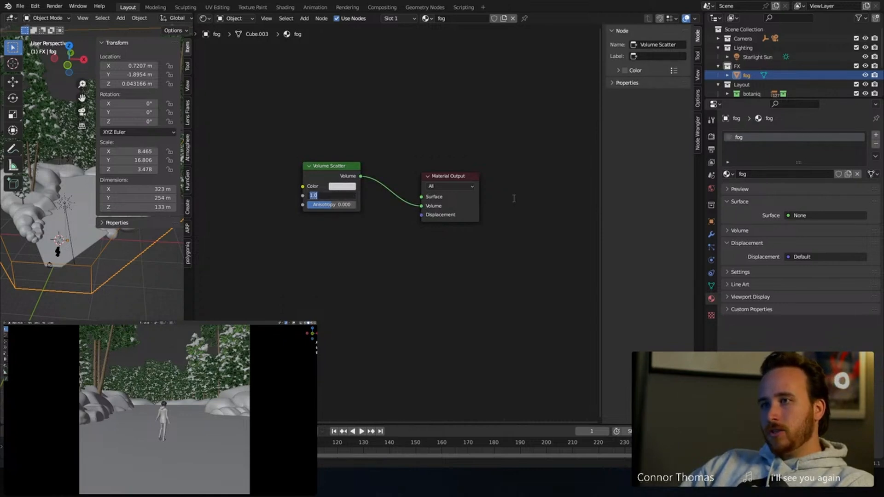
pyautogui.write('.01')
pyautogui.press('Return')
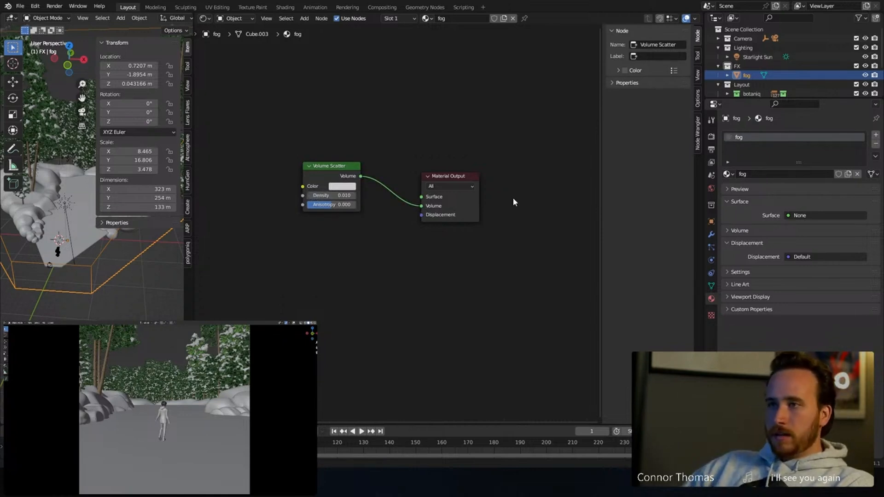
pyautogui.moveTo(362, 205); pyautogui.dragTo(371, 205)
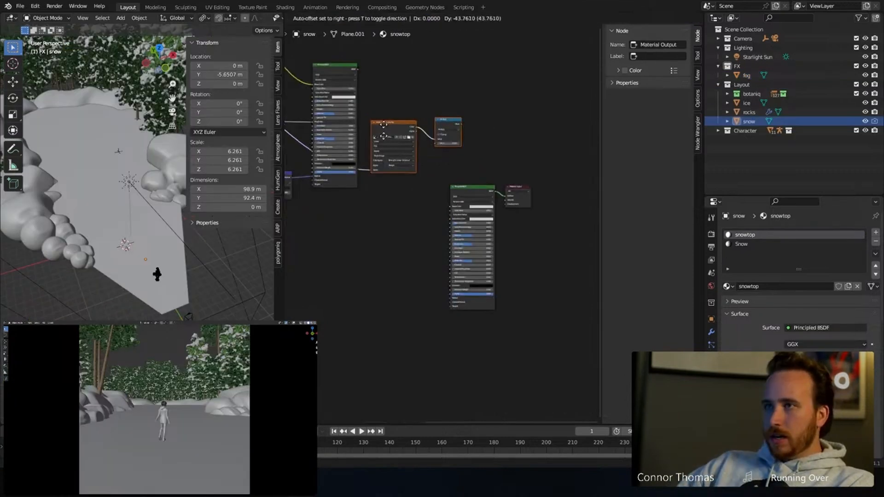
# Step: Set the Musgrave Texture's scale to 197.1 in the snowtop material and place a second Musgrave Texture below it
pyautogui.moveTo(474, 124); pyautogui.dragTo(442, 330)
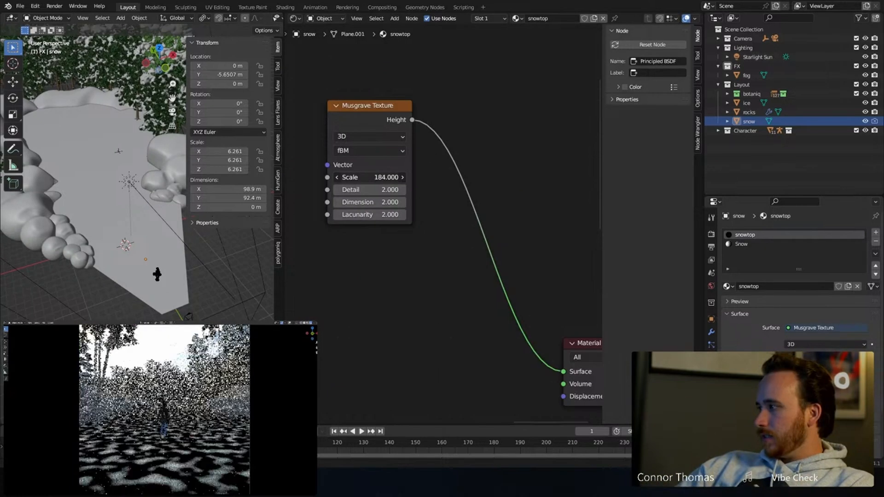
pyautogui.moveTo(369, 177); pyautogui.dragTo(428, 178)
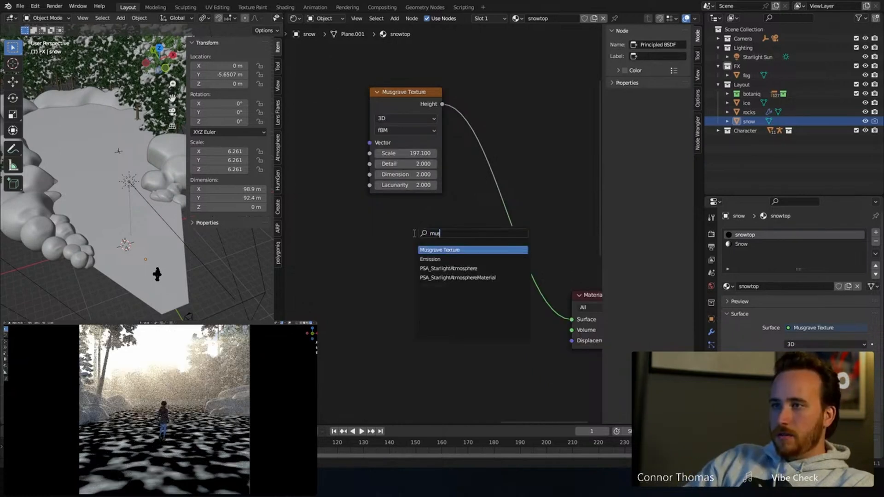
pyautogui.press('Return')
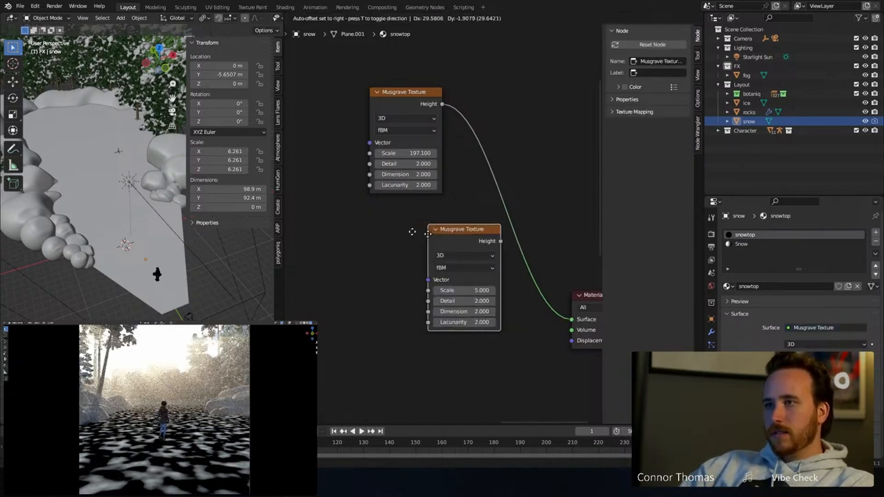
pyautogui.click(368, 214)
# Step: Feed the second Musgrave Texture, at scale 17.9, into a new ColorRamp with its black stop at 0.336, and preview the first Musgrave
pyautogui.hotkey('shift', 'a')
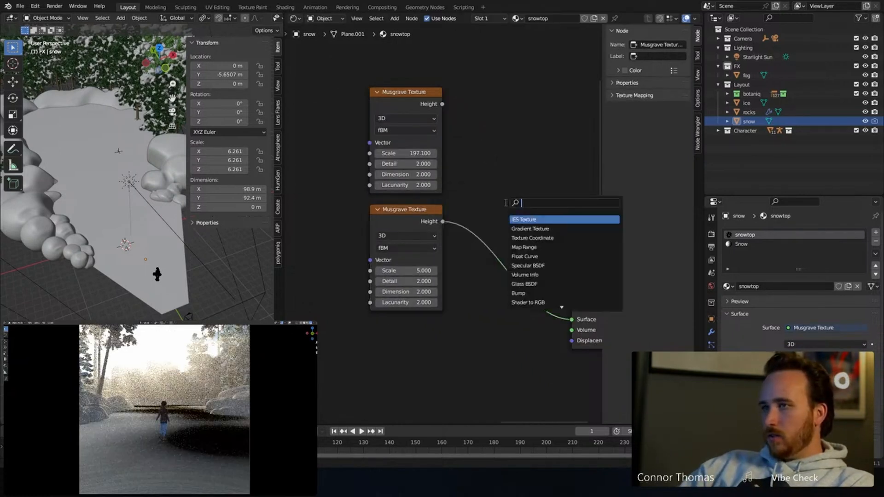
pyautogui.write('col')
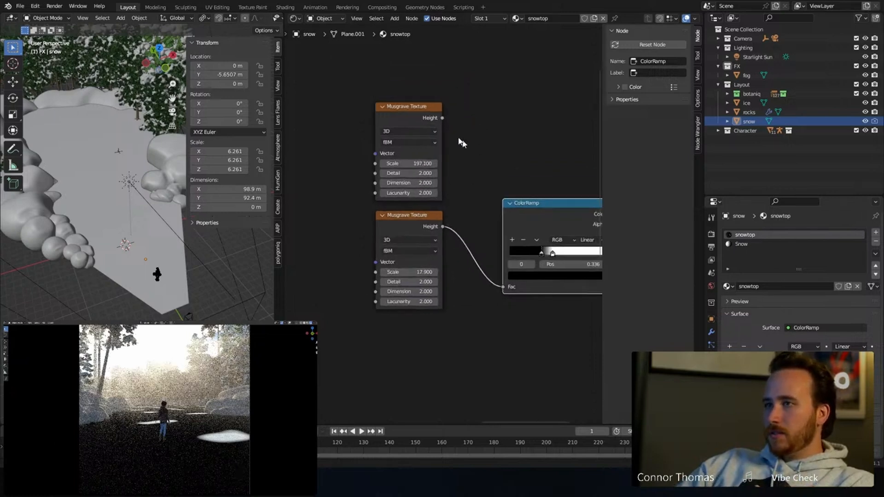
pyautogui.keyDown('ctrl'); pyautogui.keyDown('shift'); pyautogui.click(411, 110); pyautogui.keyUp('shift'); pyautogui.keyUp('ctrl')
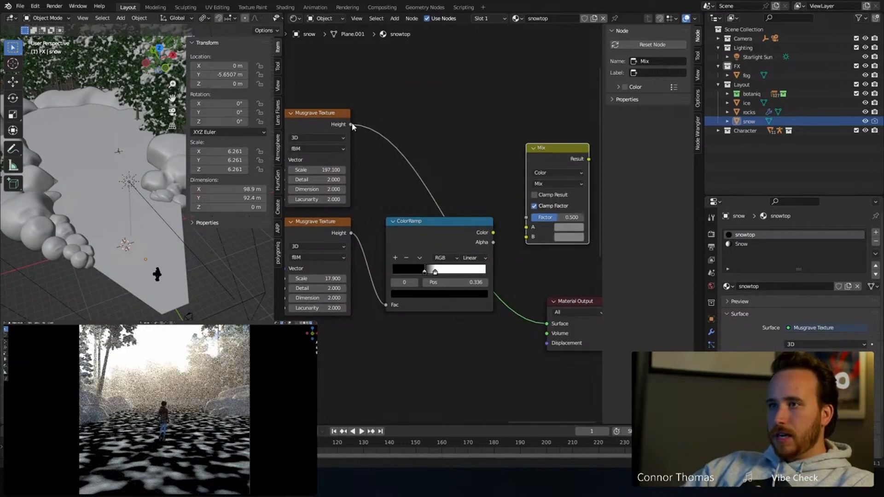
# Step: Connect the ColorRamp to the Factor of a Color-type Mix node, set color A to black, and preview the Mix result
pyautogui.keyDown('ctrl'); pyautogui.keyDown('shift'); pyautogui.click(423, 225); pyautogui.keyUp('shift'); pyautogui.keyUp('ctrl')
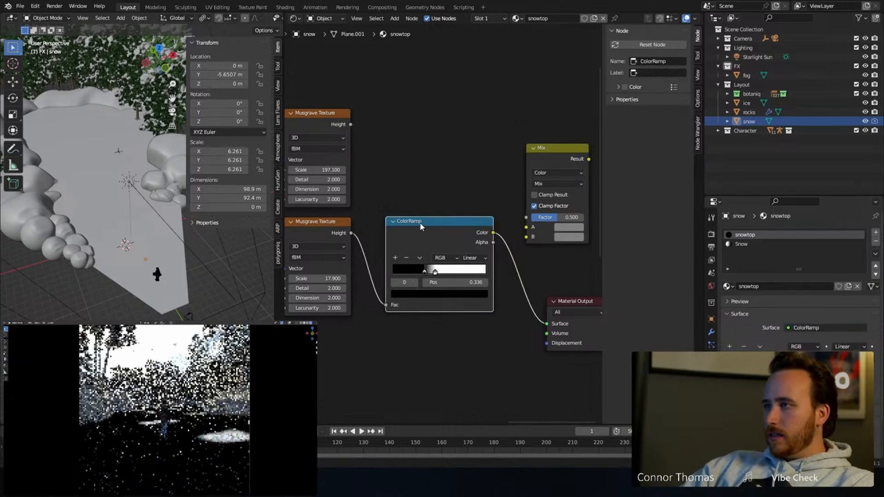
pyautogui.moveTo(495, 234); pyautogui.dragTo(545, 221)
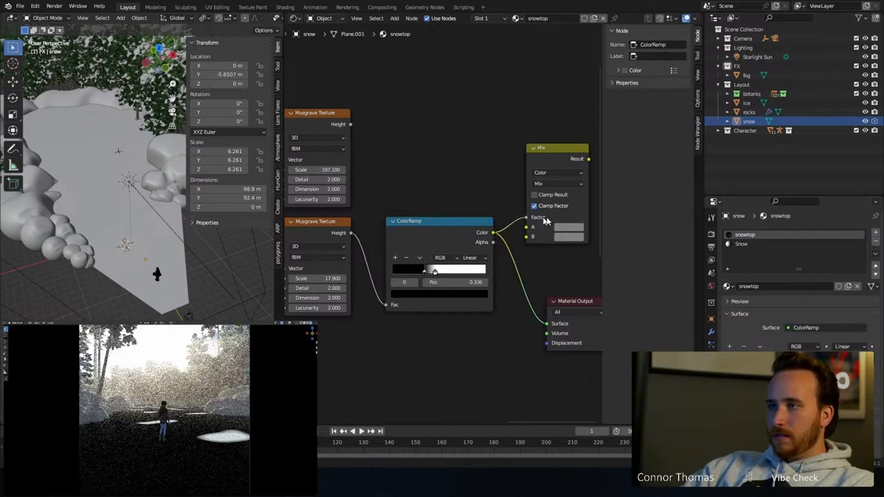
pyautogui.click(569, 227)
pyautogui.moveTo(631, 160); pyautogui.dragTo(631, 164)
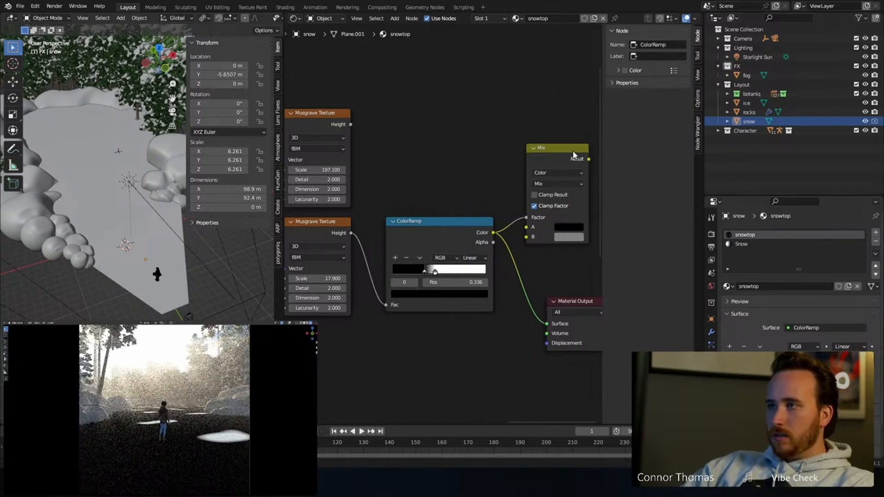
pyautogui.keyDown('ctrl'); pyautogui.keyDown('shift'); pyautogui.click(575, 155); pyautogui.keyUp('shift'); pyautogui.keyUp('ctrl')
pyautogui.moveTo(485, 110); pyautogui.dragTo(402, 109, button='middle')
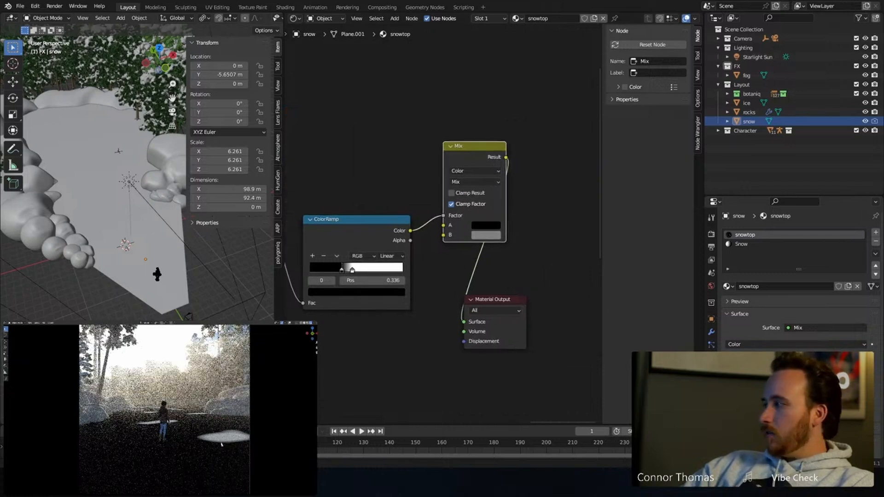
pyautogui.moveTo(339, 132); pyautogui.dragTo(373, 135, button='middle')
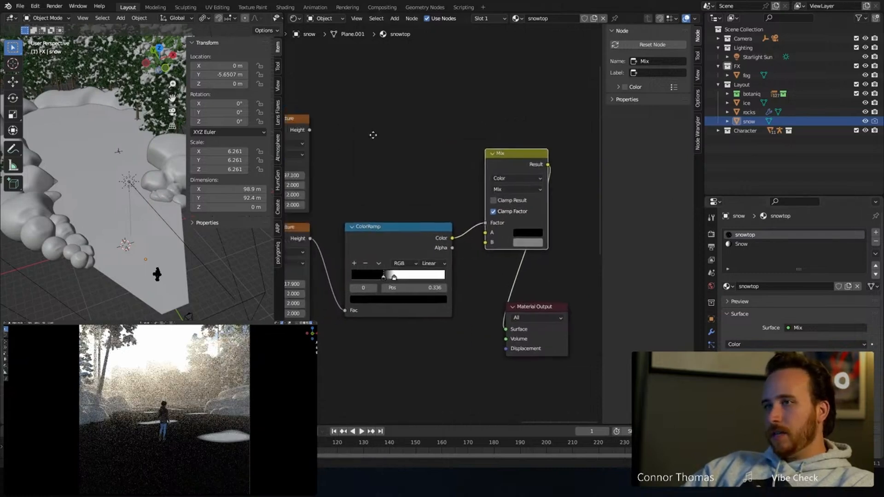
# Step: Connect the first Musgrave Texture's Height output to color B of the Mix node
pyautogui.moveTo(310, 130); pyautogui.dragTo(486, 242)
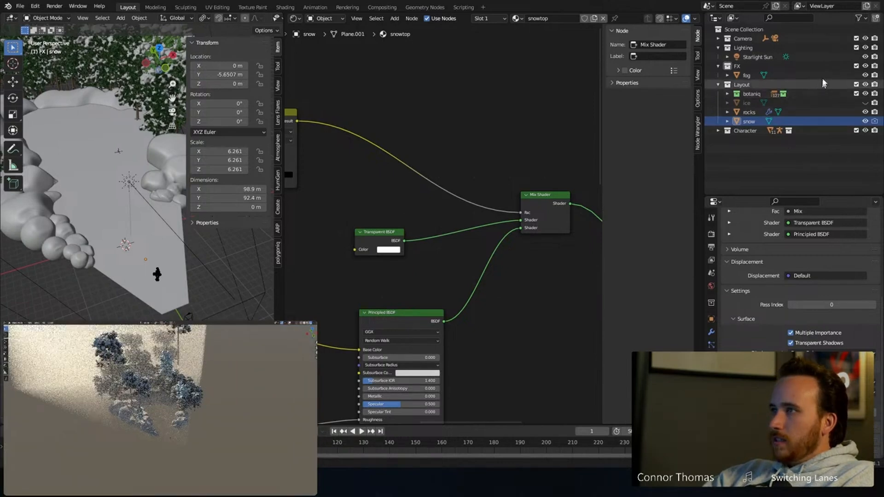
# Step: Hide the FX collection containing the fog, switch to the camera view, and save the project
pyautogui.click(866, 75)
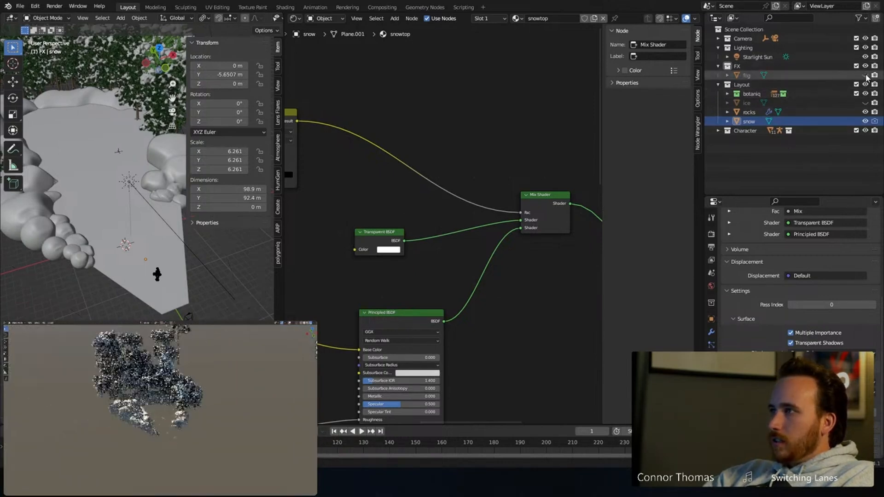
pyautogui.click(865, 75)
pyautogui.click(865, 66)
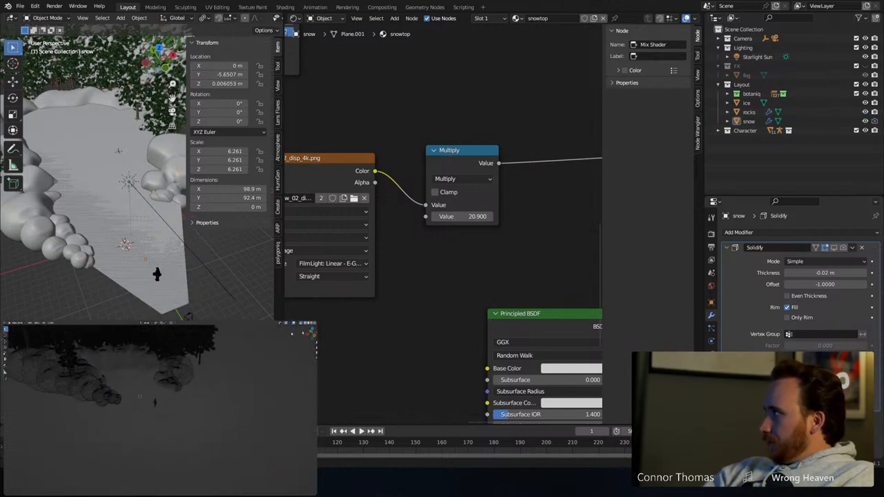
pyautogui.press('KP_0')
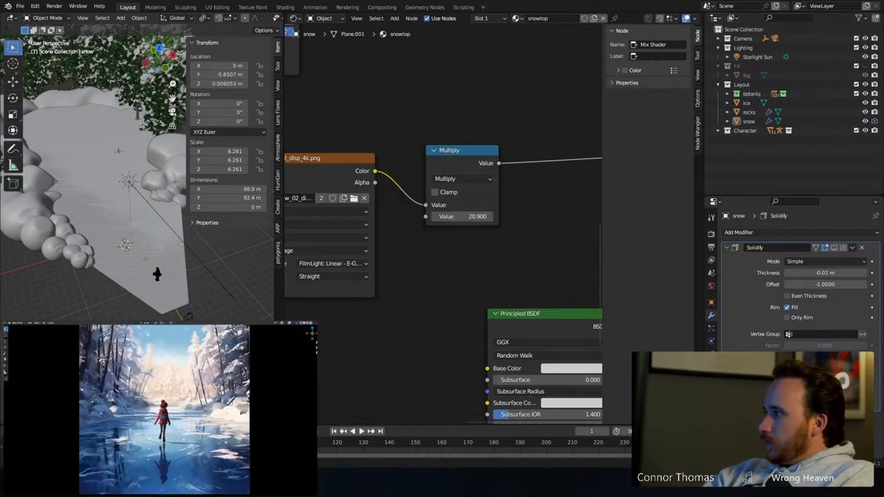
pyautogui.hotkey('ctrl', 's')
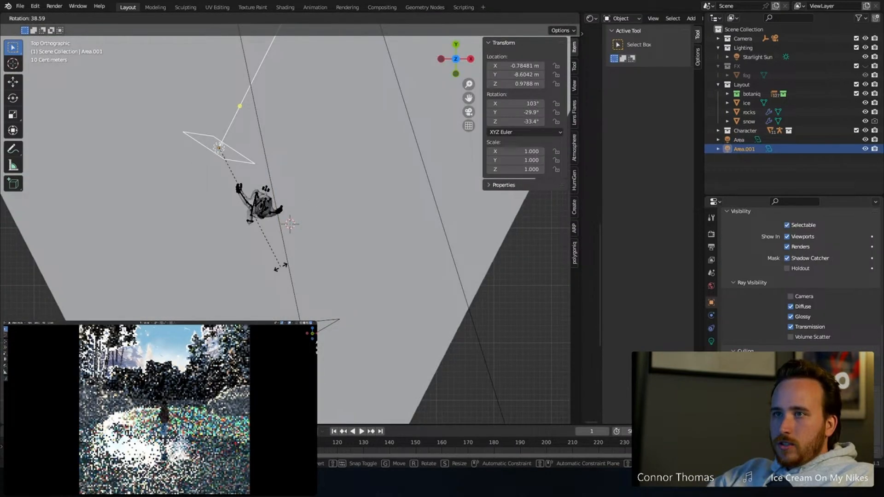
# Step: Rotate the second area light towards the skater and reposition it behind the character
pyautogui.click(110, 173)
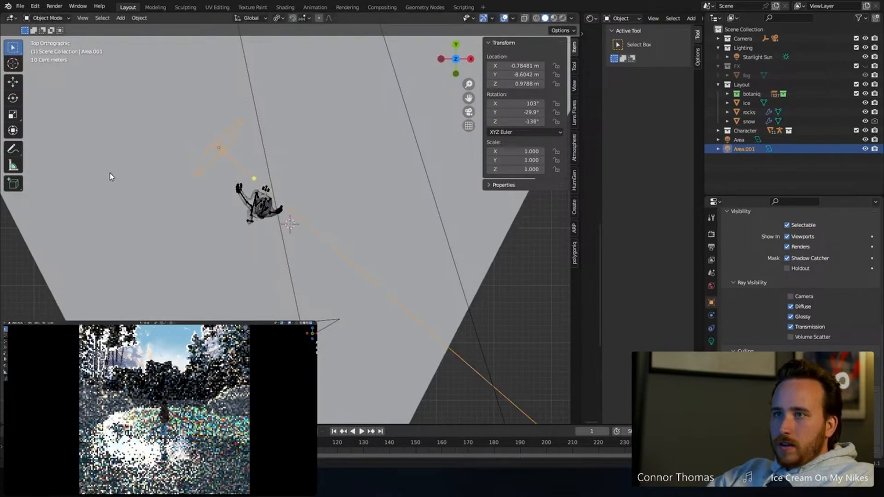
pyautogui.press('r')
pyautogui.click(293, 245)
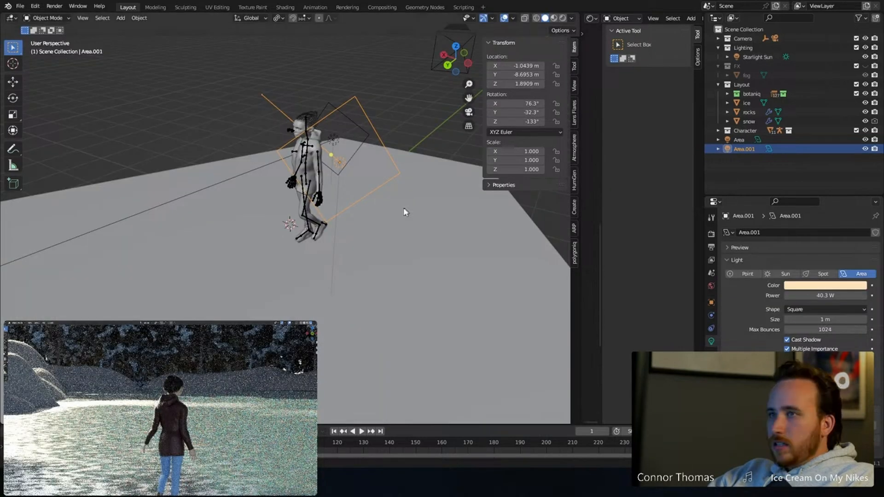
pyautogui.moveTo(385, 187); pyautogui.dragTo(401, 202)
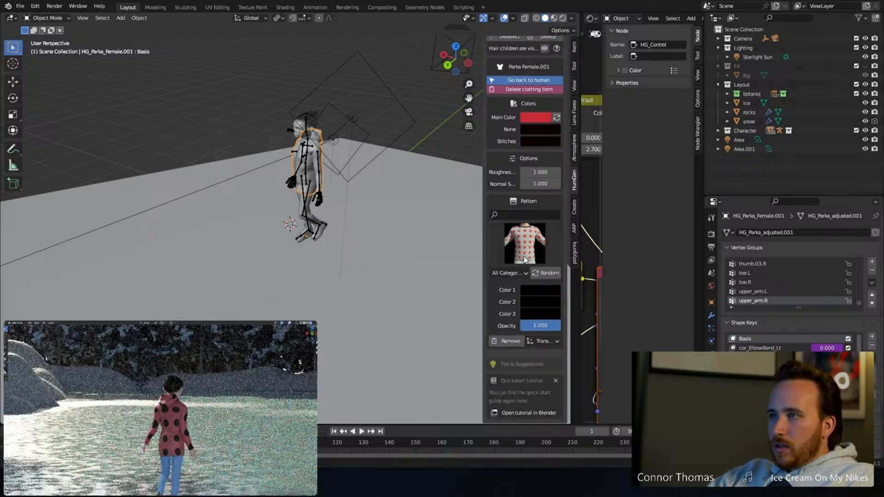
# Step: Choose a different fabric pattern for the skater's red parka
pyautogui.scroll(3, 507, 231)
pyautogui.click(538, 172)
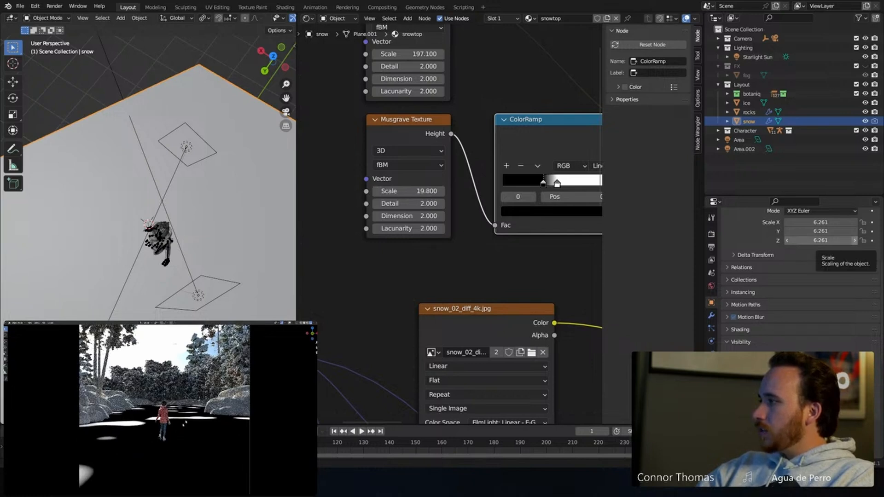
# Step: Reconnect the snowtop material's final Mix Shader to the Material Output in place of the ColorRamp preview
pyautogui.moveTo(535, 285); pyautogui.dragTo(266, 209, button='middle')
pyautogui.scroll(-4, 512, 265)
pyautogui.scroll(-1, 513, 265)
pyautogui.moveTo(513, 265); pyautogui.dragTo(395, 205, button='middle')
pyautogui.moveTo(519, 149); pyautogui.dragTo(498, 156, button='middle')
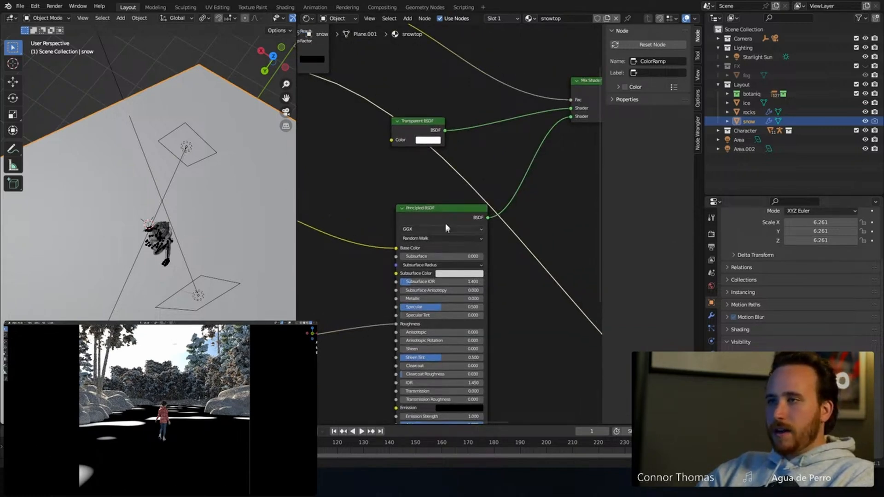
pyautogui.moveTo(501, 189); pyautogui.dragTo(573, 237, button='middle')
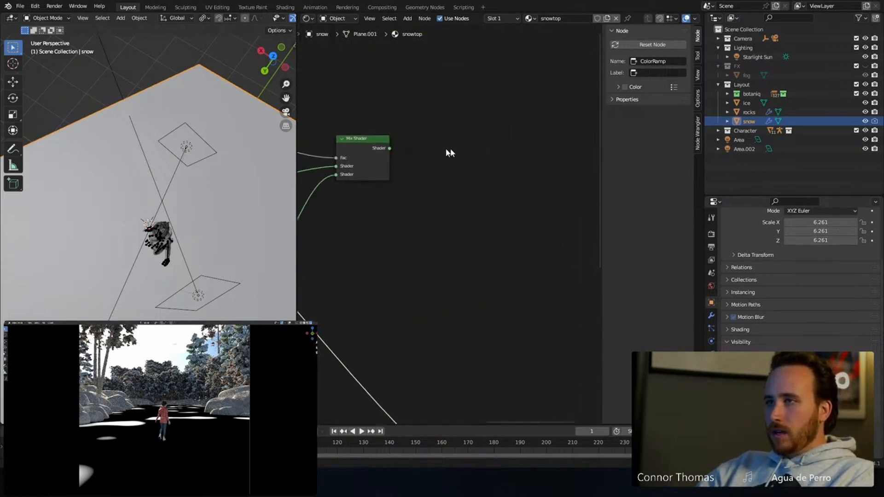
pyautogui.keyDown('ctrl'); pyautogui.keyDown('shift'); pyautogui.click(376, 143); pyautogui.keyUp('shift'); pyautogui.keyUp('ctrl')
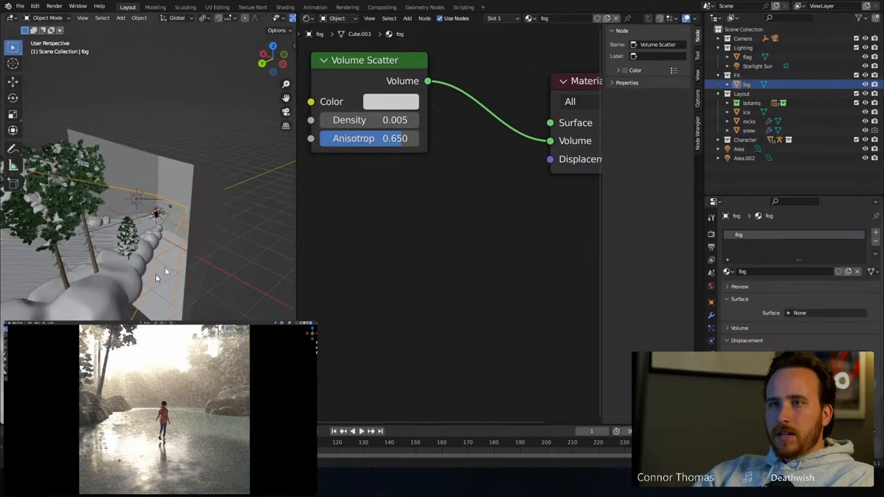
# Step: Duplicate a Ponderosa pine in top view and place the copy in the distance, well to the -X side of the tree cluster
pyautogui.moveTo(156, 274); pyautogui.dragTo(99, 158, button='middle')
pyautogui.click(99, 159)
pyautogui.moveTo(189, 173); pyautogui.dragTo(201, 245, button='middle')
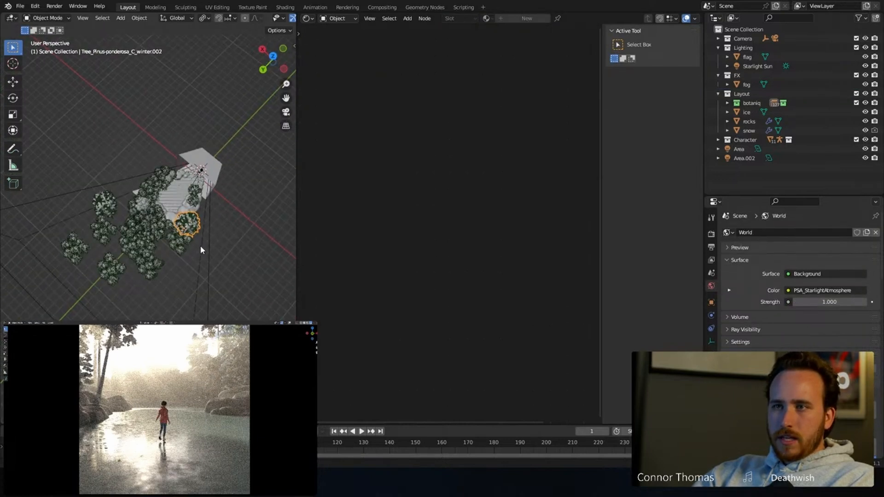
pyautogui.press('KP_7')
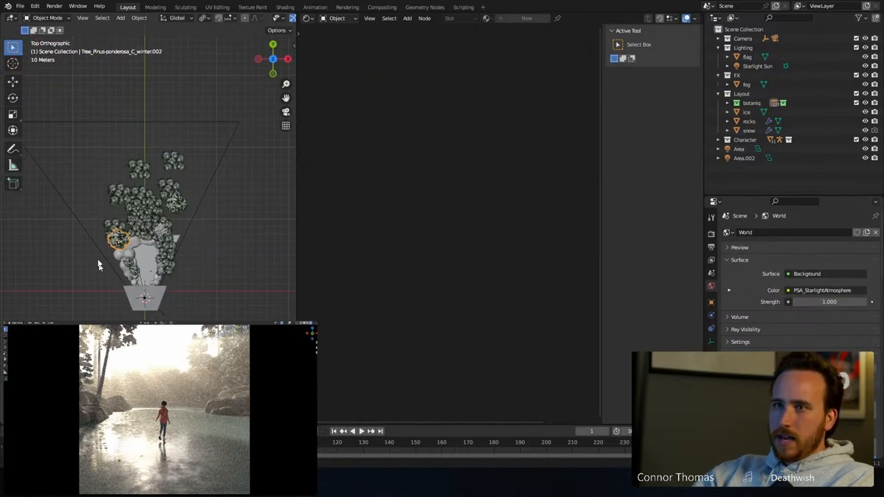
pyautogui.hotkey('shift', 'd')
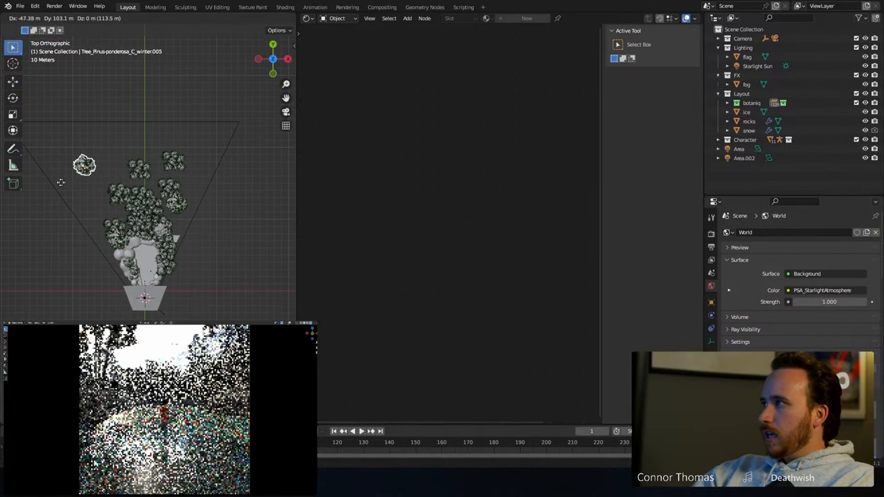
pyautogui.click(57, 184)
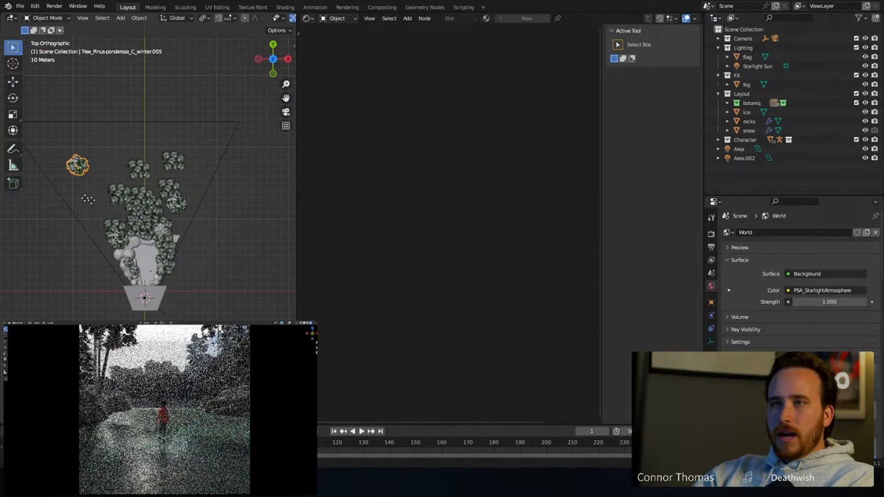
pyautogui.press('g')
pyautogui.click(62, 189)
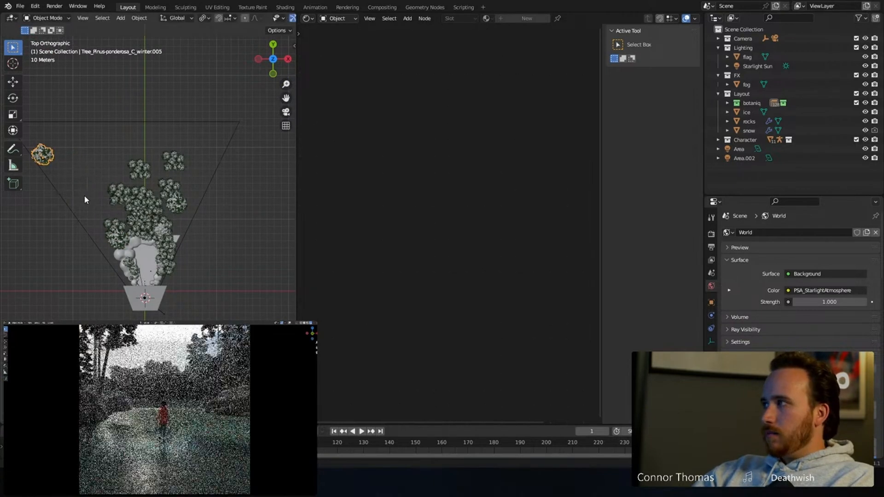
# Step: Scale the distant pine up to about twice its size and place a duplicate of it in the background
pyautogui.press('s')
pyautogui.click(155, 161)
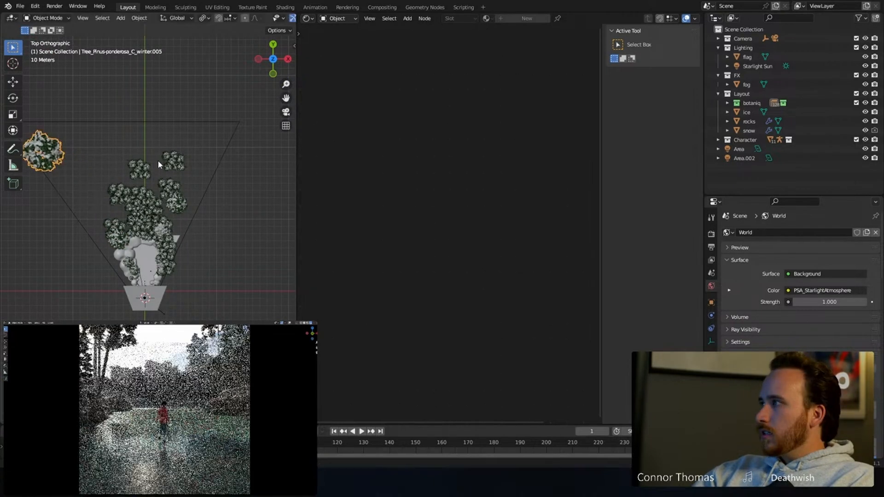
pyautogui.hotkey('shift', 'd')
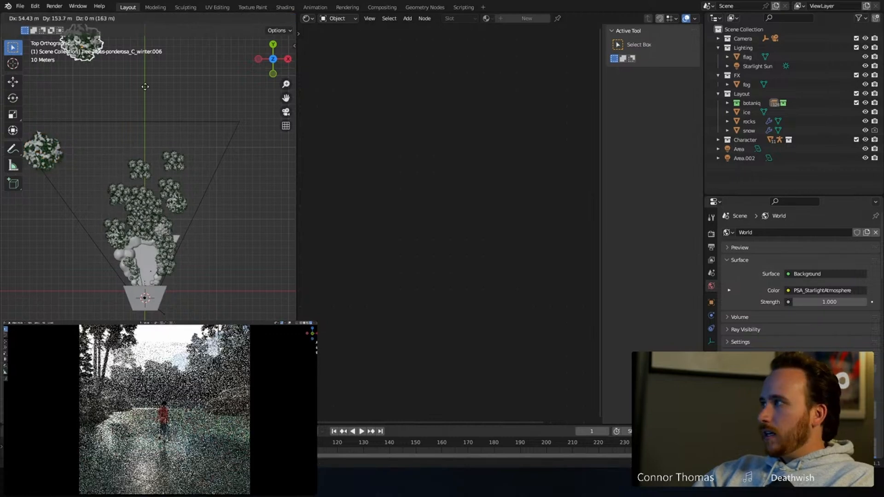
pyautogui.click(165, 207)
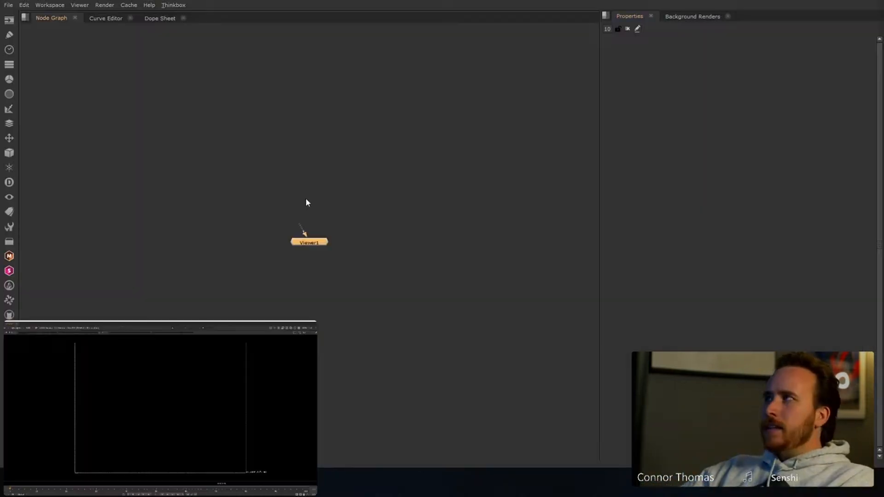
# Step: In Nuke, add a LensDistortion node below the Shuffle node and set its output mode to Redistort
pyautogui.scroll(-1, 306, 202)
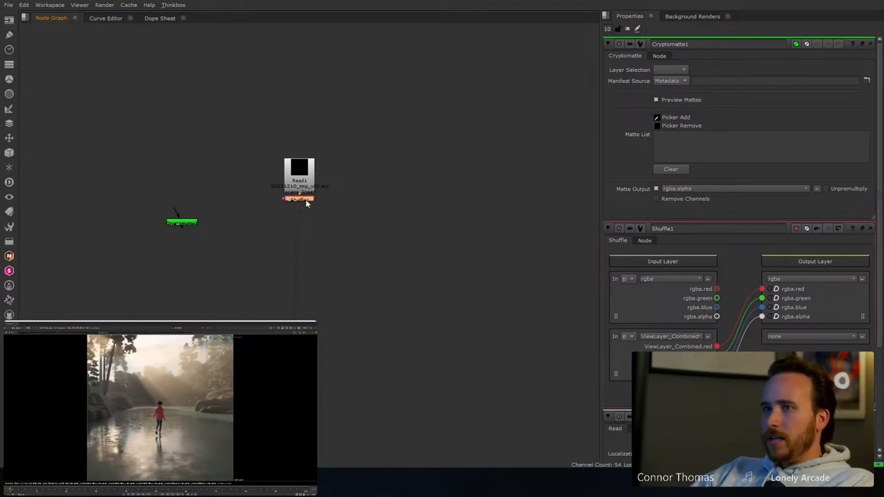
pyautogui.click(299, 199)
pyautogui.press('Tab')
pyautogui.write('lens')
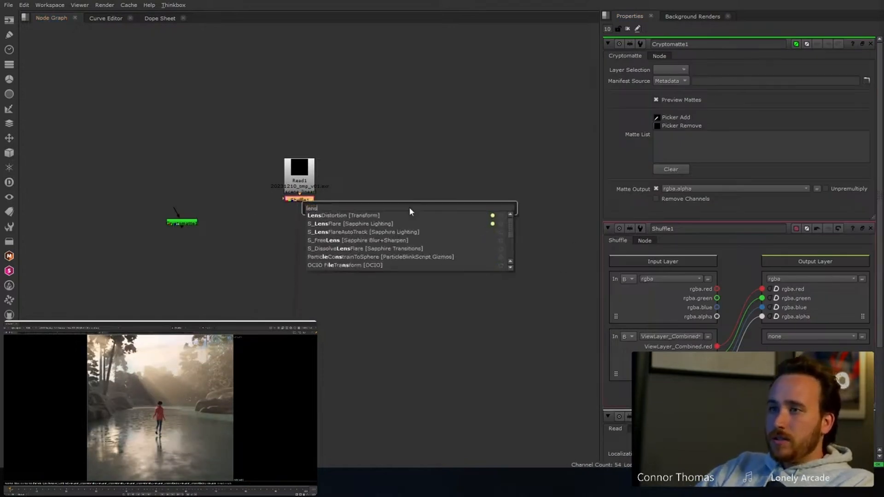
pyautogui.press('Return')
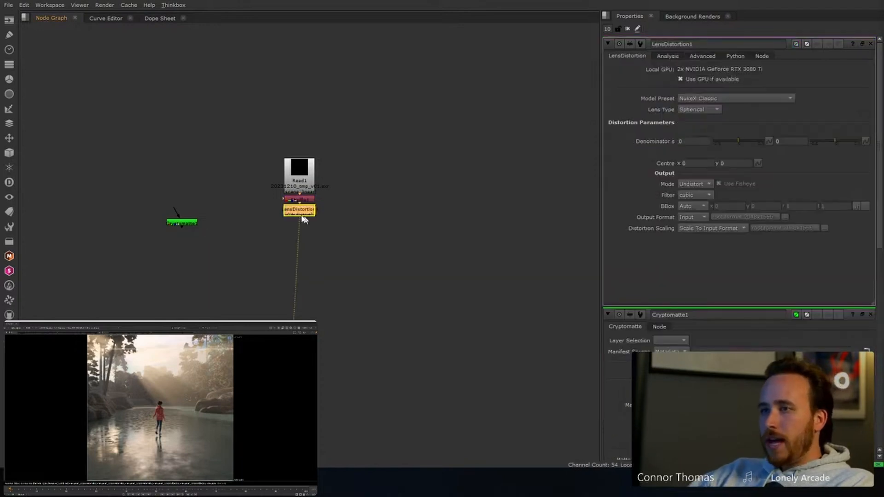
pyautogui.moveTo(289, 217); pyautogui.dragTo(288, 288)
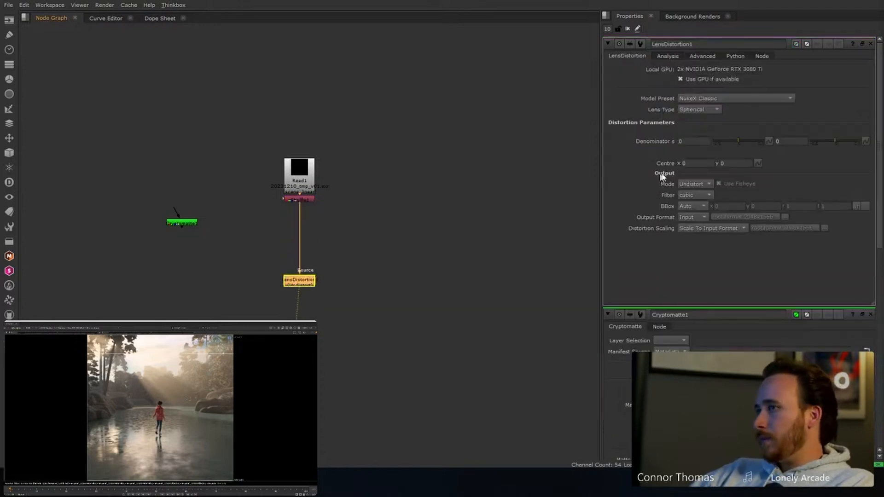
pyautogui.click(688, 184)
pyautogui.click(697, 193)
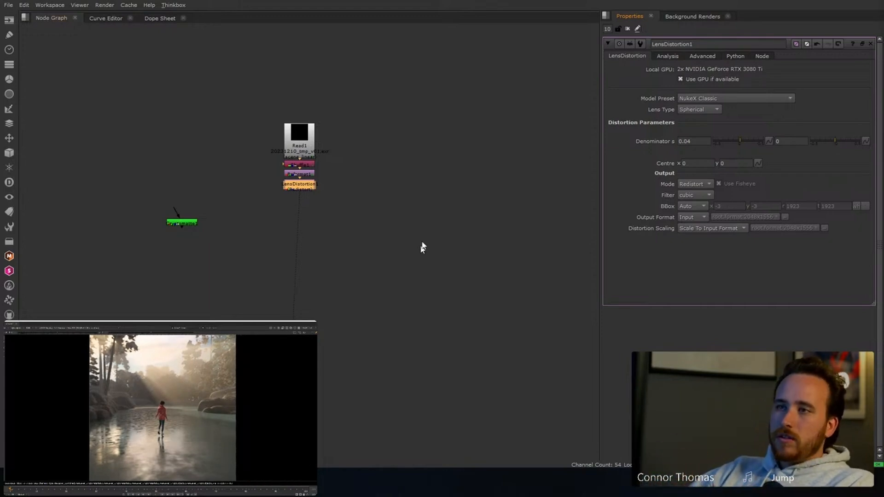
# Step: Insert a Glow node between the Reformat and LensDistortion nodes and set its tolerance to 0.28
pyautogui.moveTo(310, 190); pyautogui.dragTo(309, 279)
pyautogui.click(297, 185)
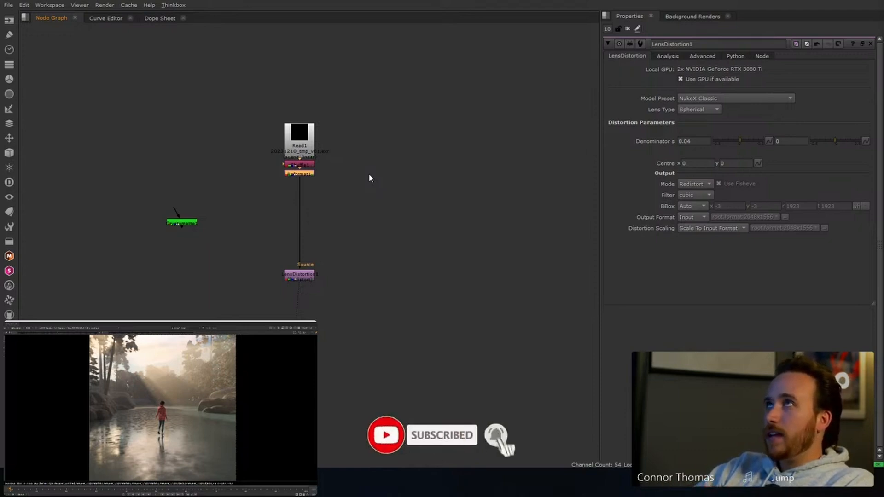
pyautogui.press('Tab')
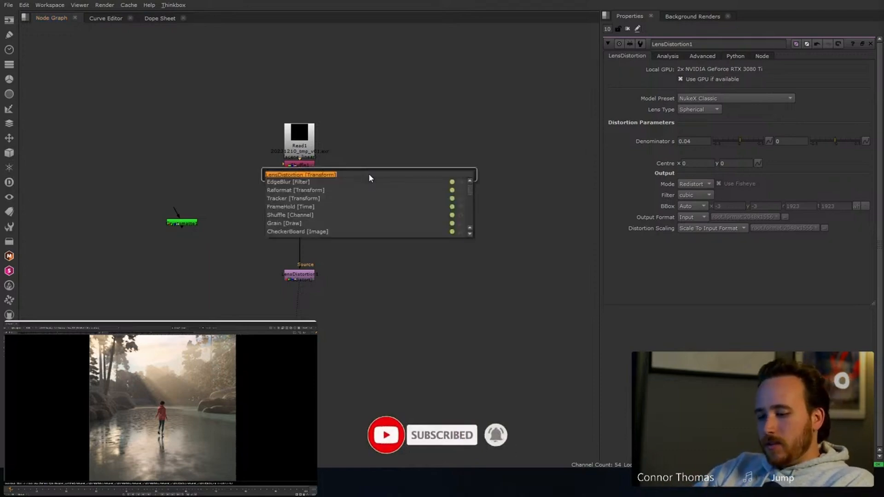
pyautogui.write('glow')
pyautogui.press('Return')
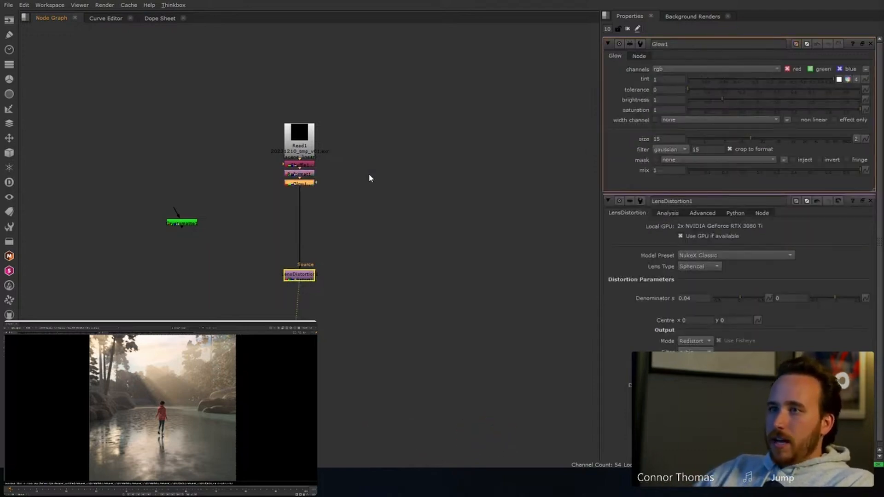
pyautogui.click(369, 178)
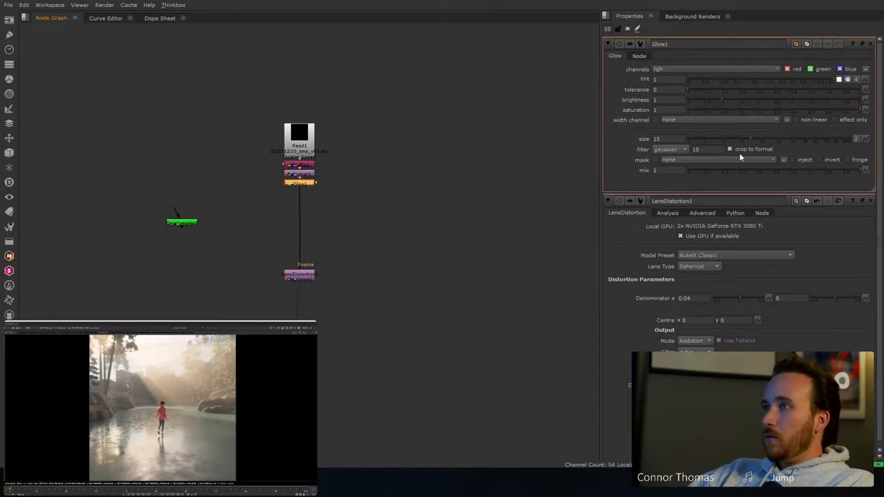
pyautogui.click(709, 91)
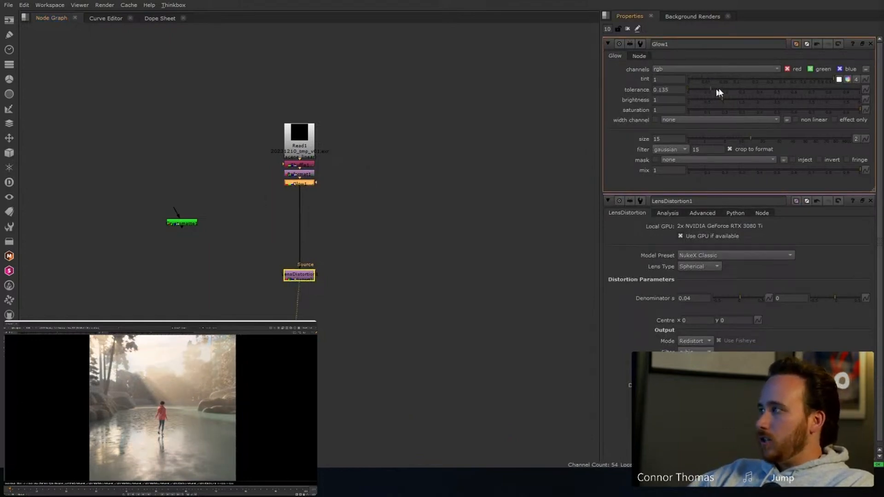
pyautogui.click(736, 89)
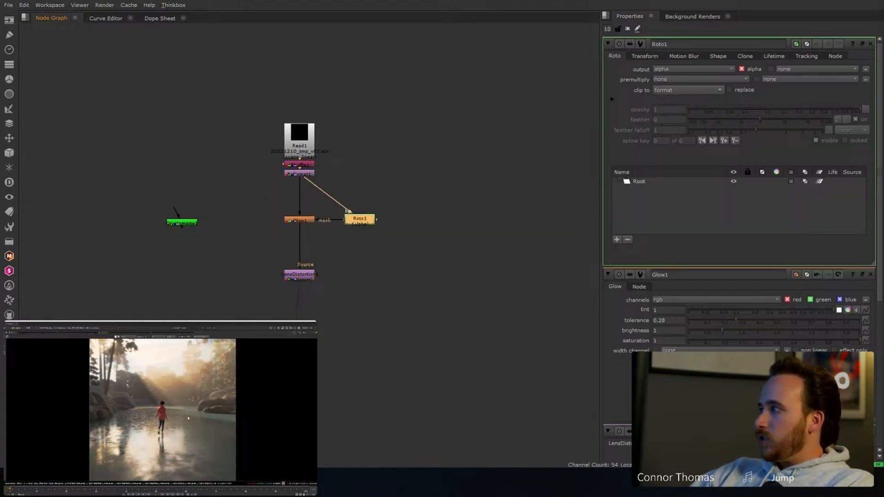
# Step: Draw a closed Bezier in the first Roto node around the ice and lower part of the image to mask the glow
pyautogui.click(105, 403)
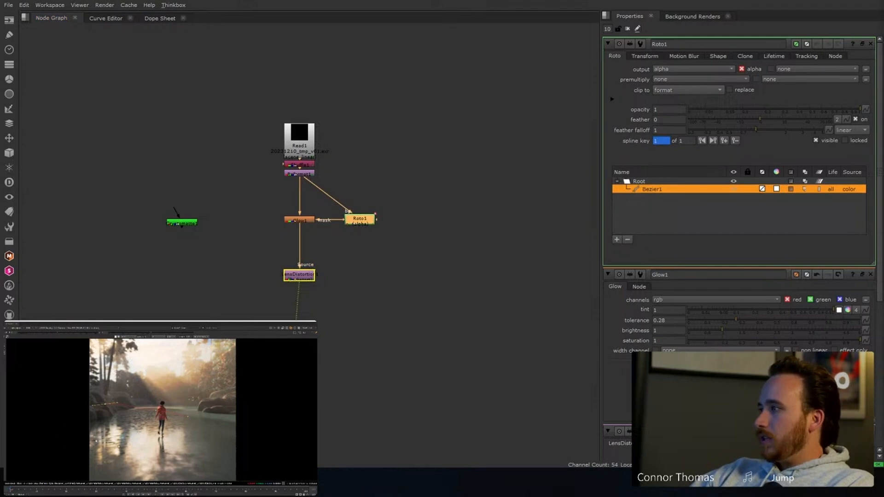
pyautogui.moveTo(118, 467); pyautogui.dragTo(126, 423, button='middle')
pyautogui.moveTo(81, 368); pyautogui.dragTo(73, 383)
pyautogui.moveTo(92, 453); pyautogui.dragTo(114, 457)
pyautogui.moveTo(236, 462); pyautogui.dragTo(256, 457)
pyautogui.moveTo(280, 421); pyautogui.dragTo(265, 394)
pyautogui.click(197, 374)
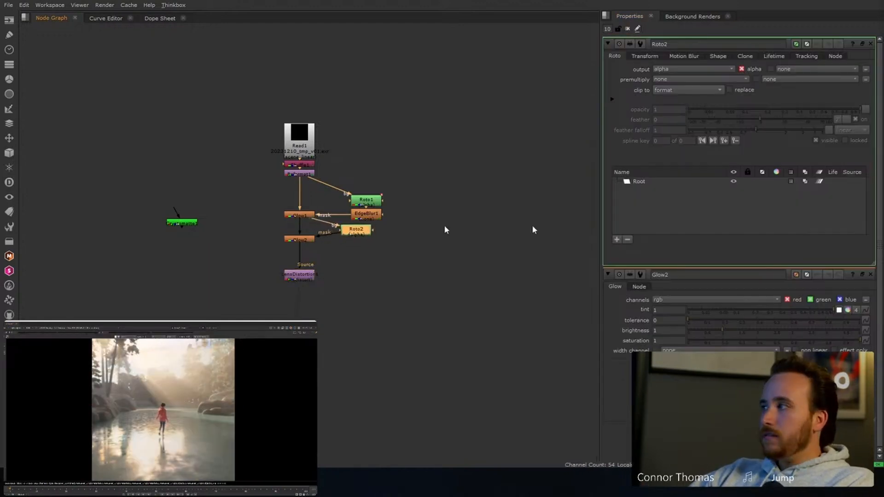
# Step: Draw a closed Bezier in the second Roto node around the upper part of the image and soften it with an EdgeBlur node
pyautogui.scroll(-3, 131, 367)
pyautogui.moveTo(131, 366); pyautogui.dragTo(130, 376, button='middle')
pyautogui.click(83, 392)
pyautogui.click(134, 392)
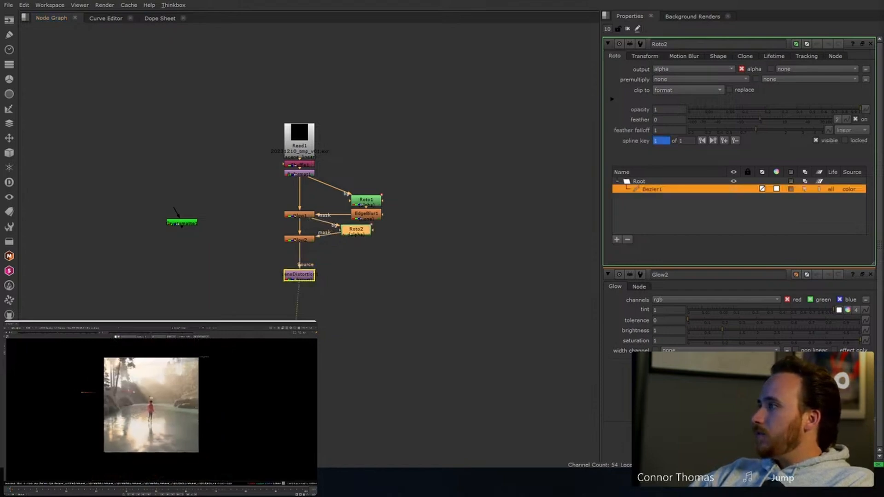
pyautogui.click(235, 381)
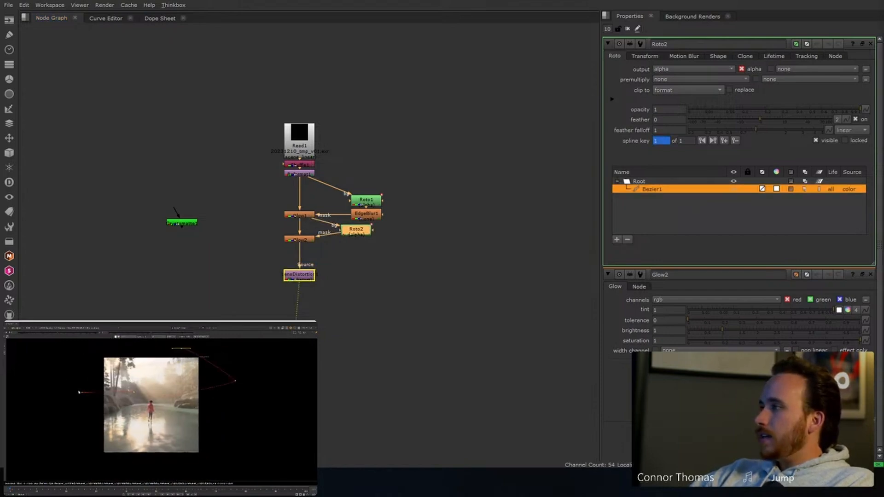
pyautogui.click(121, 349)
pyautogui.click(71, 351)
pyautogui.click(82, 392)
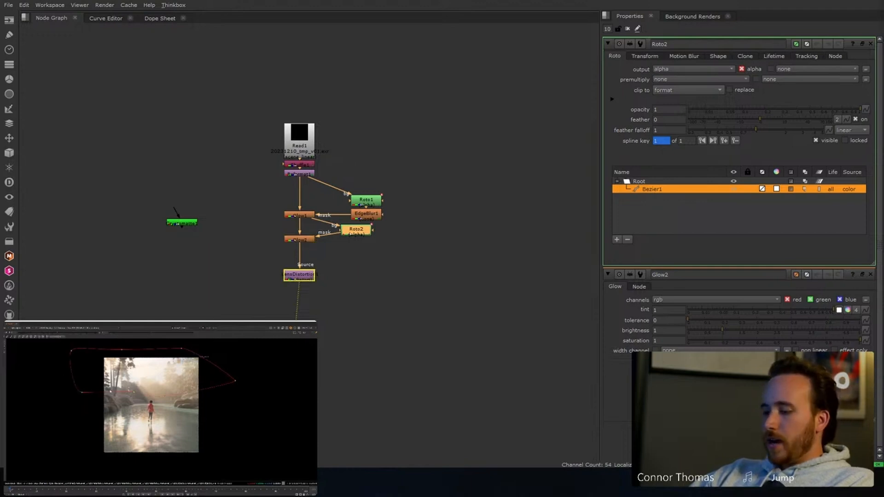
pyautogui.click(667, 79)
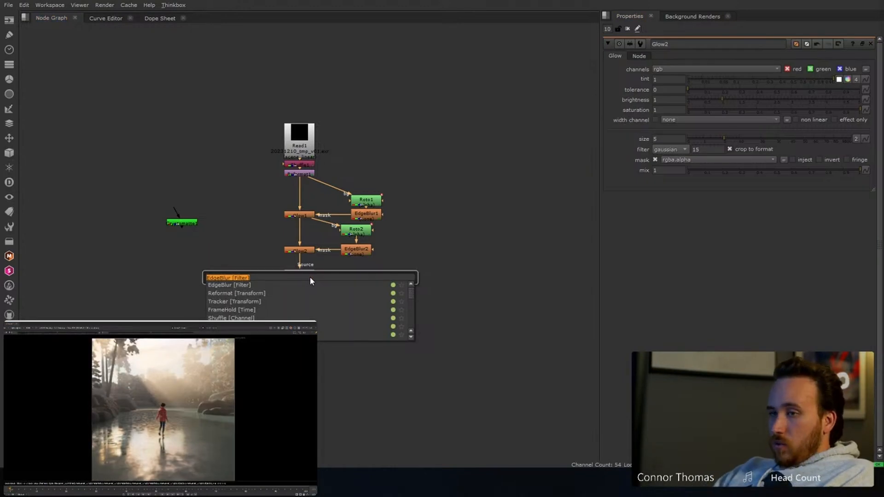
# Step: Add a Grain node below the LensDistortion node and set its intensity to red 0.115, green 0.11 and blue 0.555
pyautogui.write('grain')
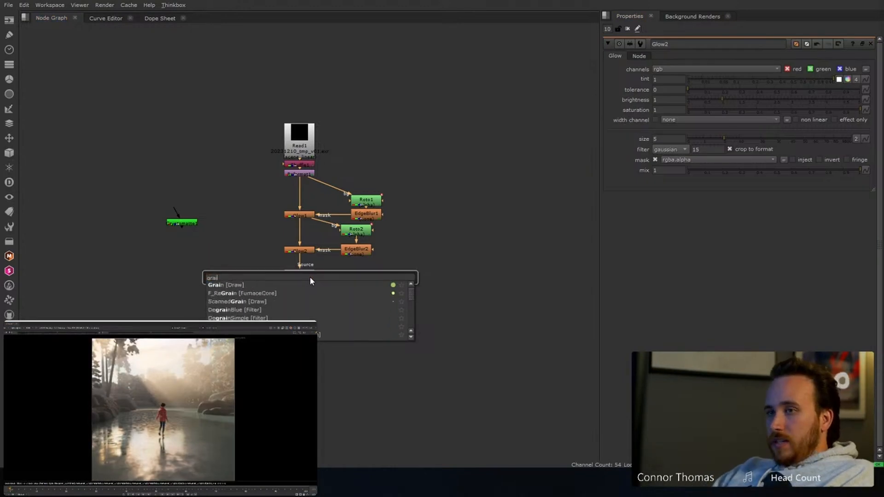
pyautogui.press('Return')
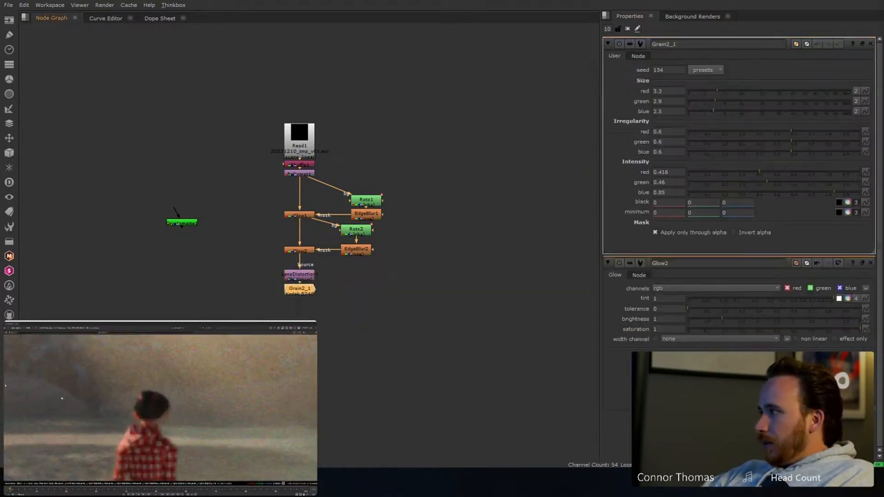
pyautogui.click(720, 172)
pyautogui.click(726, 182)
pyautogui.click(784, 192)
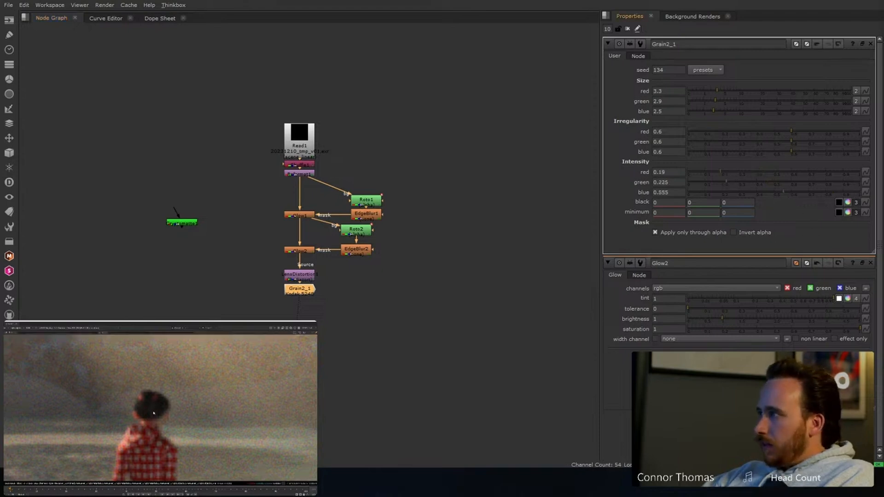
pyautogui.click(703, 171)
pyautogui.click(706, 182)
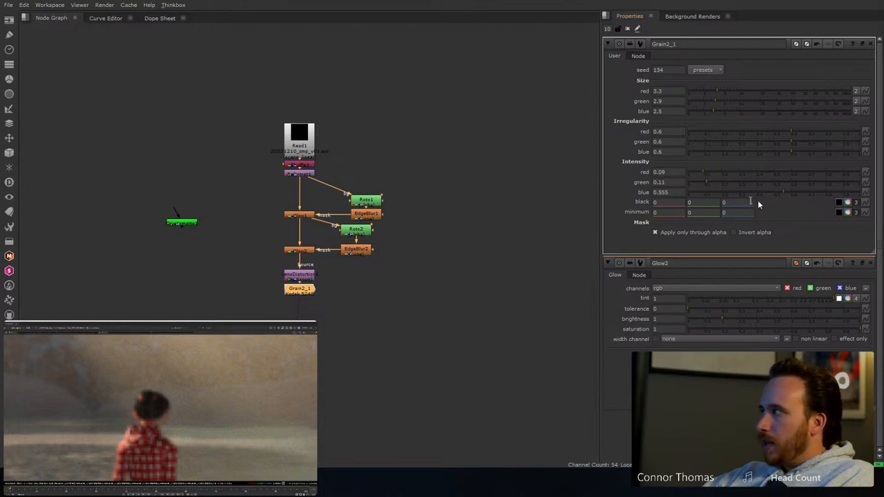
pyautogui.click(708, 172)
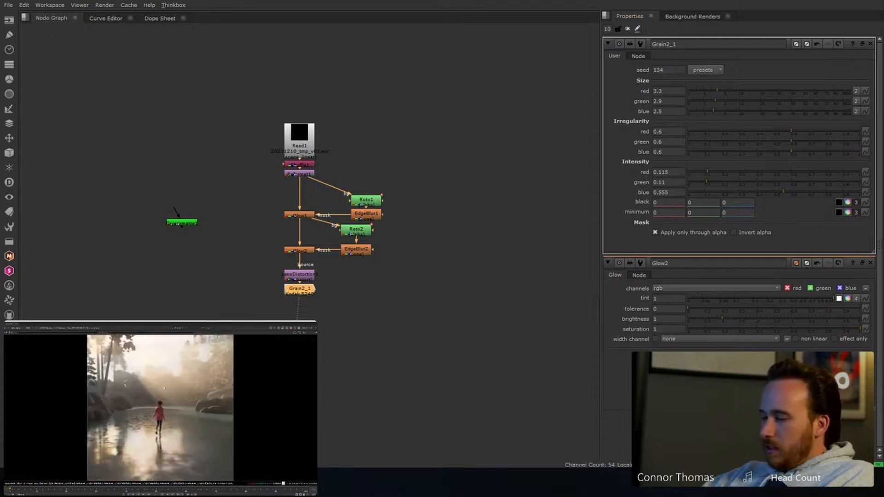
# Step: Mask a Grade node below the Grain node with a Roto shape drawn around the lower part of the image
pyautogui.scroll(-3, 368, 277)
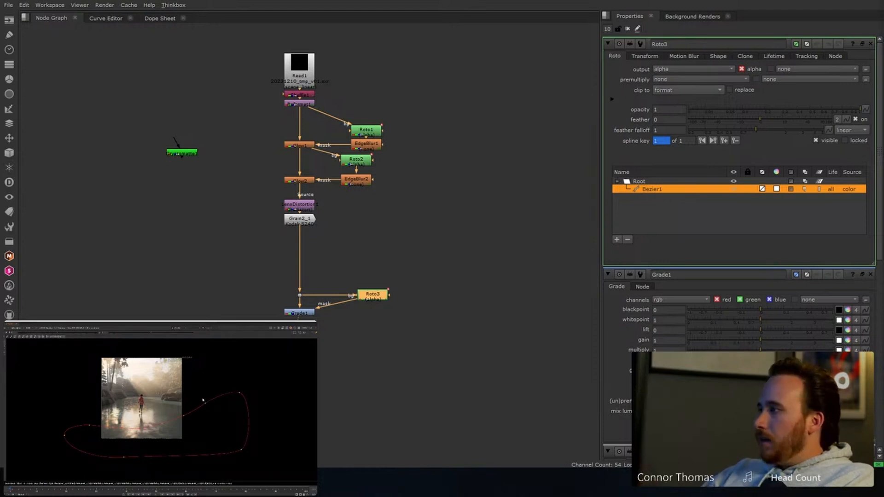
pyautogui.press('f')
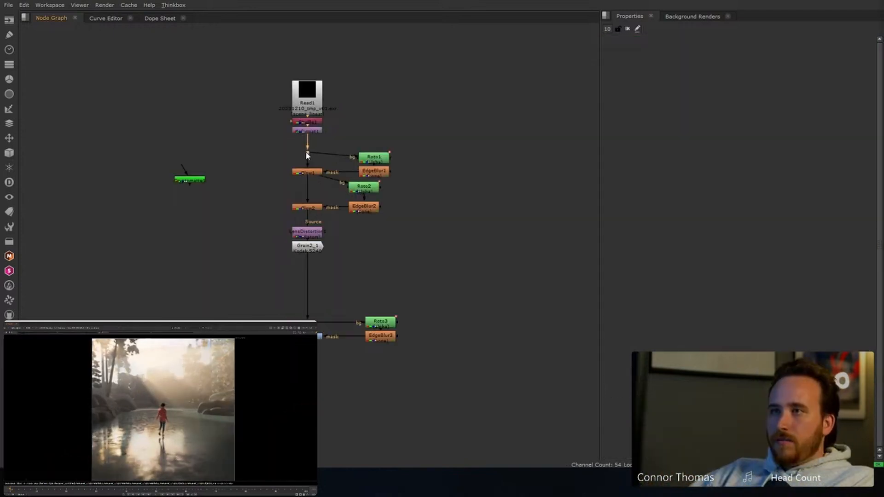
# Step: Move all nodes after the Reformat down to make room and insert a Grade node with a dot above it
pyautogui.moveTo(249, 150); pyautogui.dragTo(500, 382)
pyautogui.moveTo(377, 161); pyautogui.dragTo(377, 224)
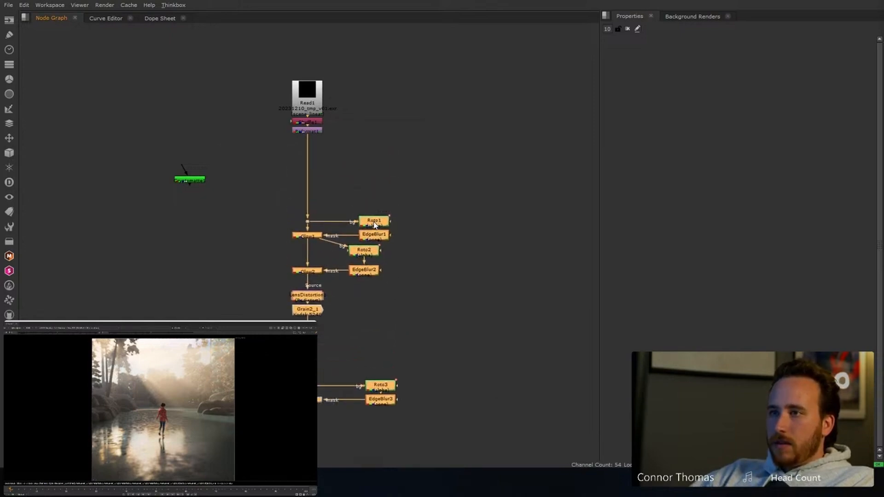
pyautogui.click(377, 179)
pyautogui.click(309, 131)
pyautogui.press('g')
pyautogui.moveTo(317, 141); pyautogui.dragTo(303, 183)
pyautogui.click(308, 159)
# Step: Connect the Cryptomatte node to the dot above the new Grade, view it and pick the ice surface as the matte
pyautogui.moveTo(194, 169); pyautogui.dragTo(308, 157)
pyautogui.click(198, 181)
pyautogui.press('1')
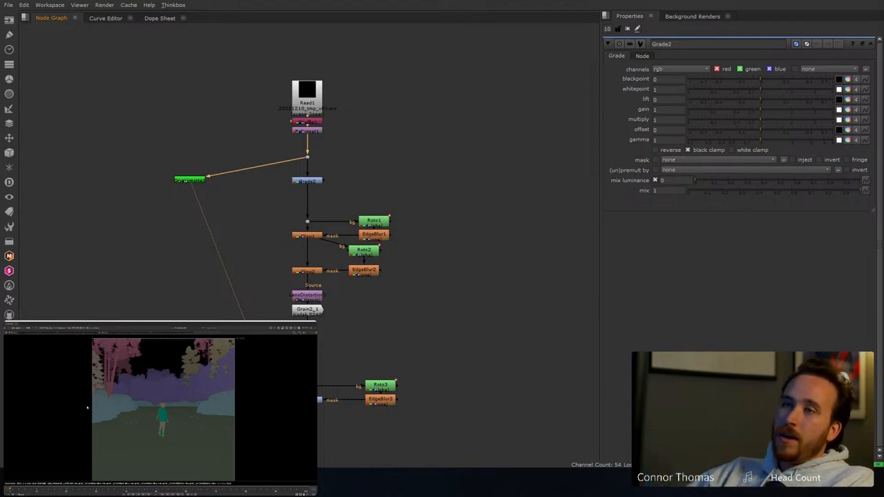
pyautogui.moveTo(299, 160)
pyautogui.mouseDown()
pyautogui.moveTo(306, 124)
pyautogui.moveTo(307, 157)
pyautogui.mouseUp()
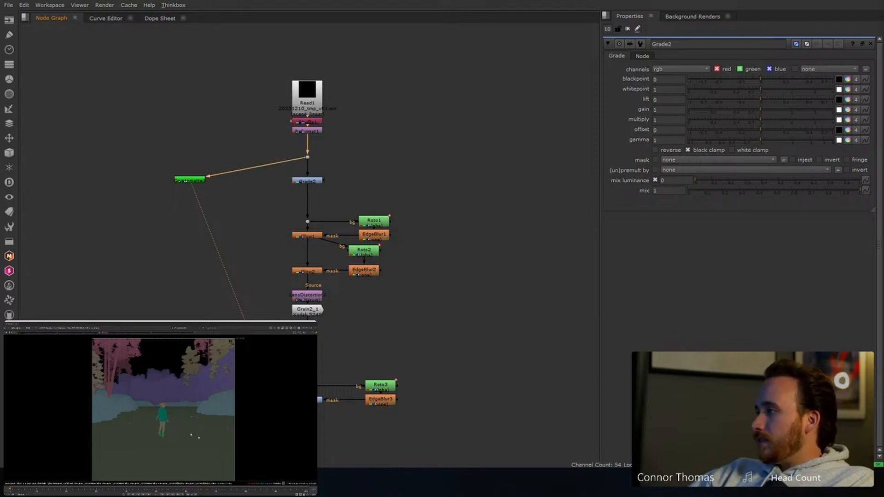
pyautogui.press('ctrl')
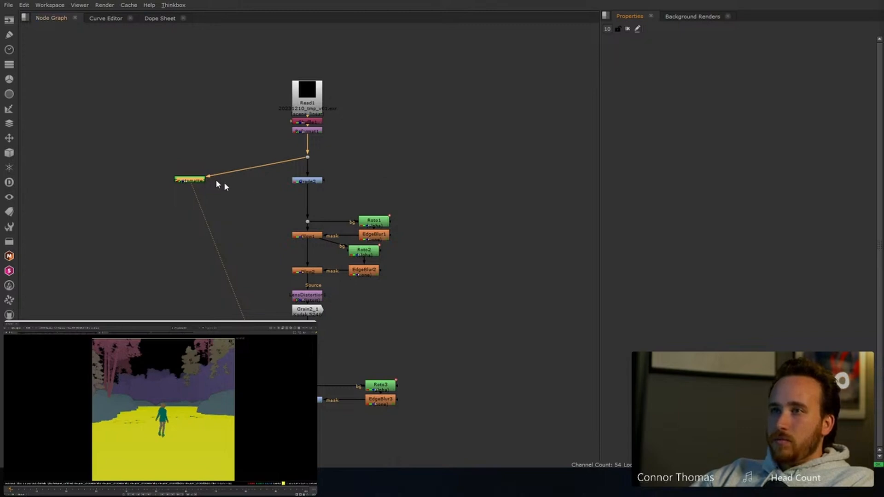
# Step: Connect the new Grade node's mask input to the Cryptomatte, view the Grade and open its properties
pyautogui.moveTo(326, 178); pyautogui.dragTo(218, 181)
pyautogui.click(307, 181)
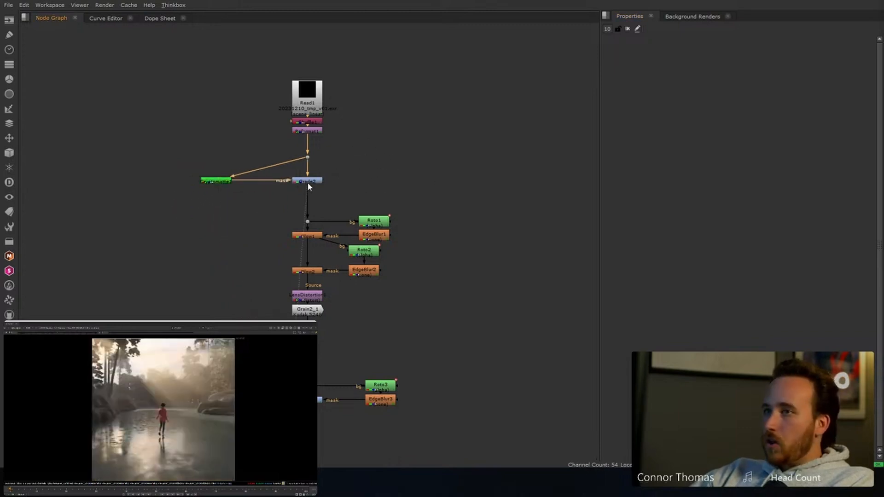
pyautogui.press('1')
pyautogui.doubleClick(307, 181)
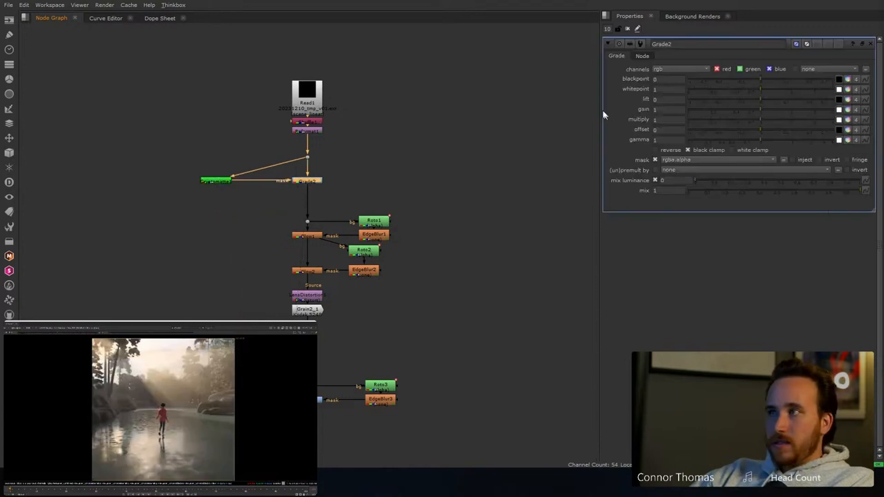
# Step: Shift the ice Grade's whitepoint toward a warm hue and adjust the master contrast of the Cryptomatte-masked ColorCorrect node
pyautogui.click(848, 90)
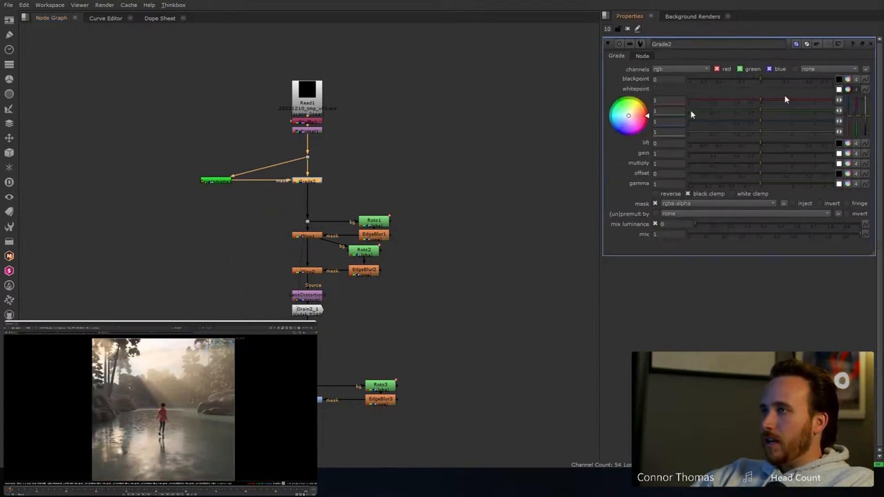
pyautogui.moveTo(629, 122)
pyautogui.mouseDown()
pyautogui.moveTo(624, 100)
pyautogui.moveTo(641, 101)
pyautogui.moveTo(659, 79)
pyautogui.mouseUp()
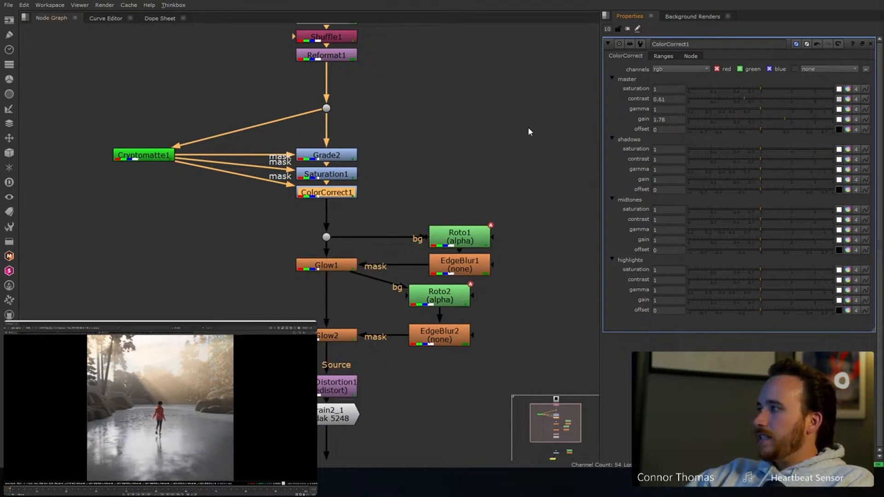
pyautogui.click(748, 98)
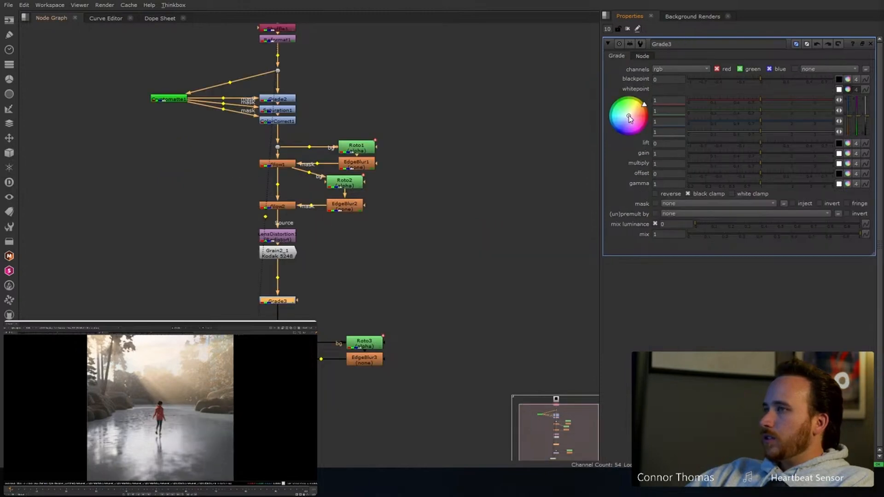
# Step: Set the whitepoint of the Grade below the Grain node to about 1, 0.81, 0.56 and add a luminance Keyer fed by the Grain
pyautogui.moveTo(630, 119); pyautogui.dragTo(650, 99)
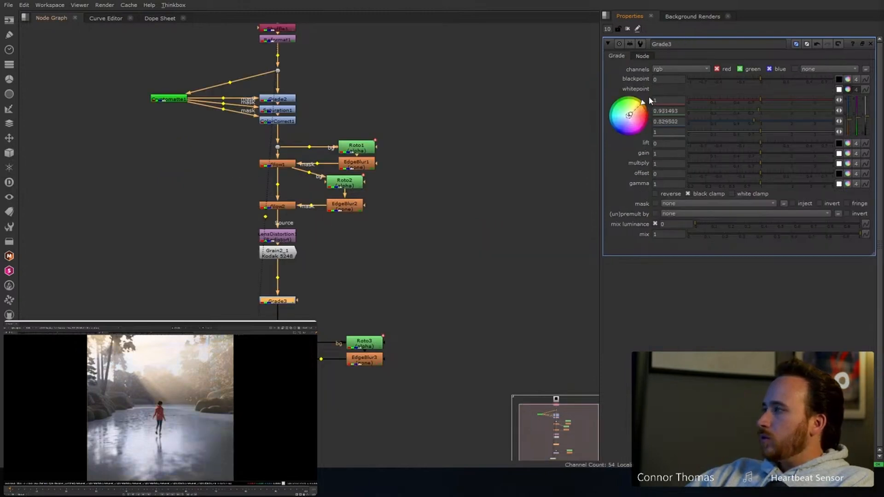
pyautogui.click(377, 279)
pyautogui.press('Tab')
pyautogui.write('luma')
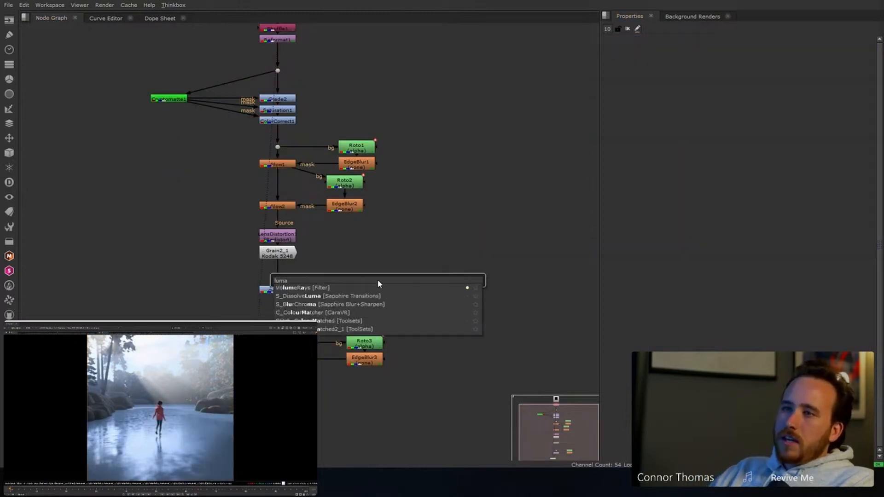
pyautogui.write('k')
pyautogui.press('Return')
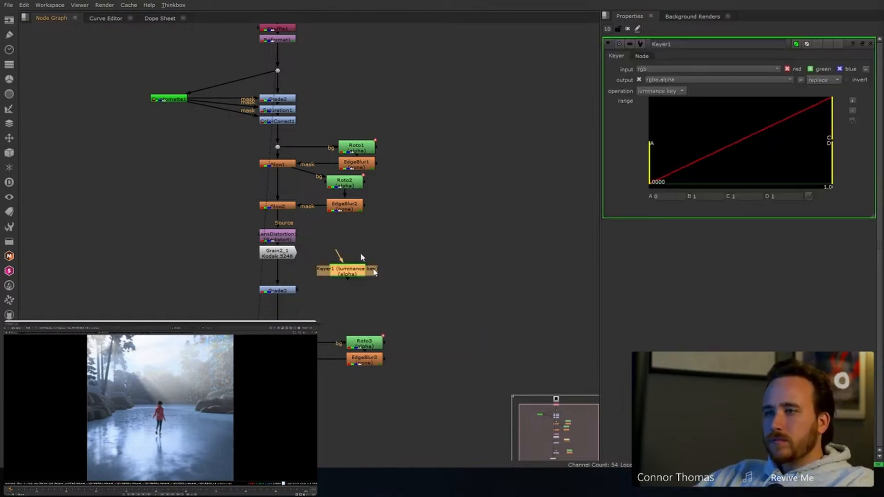
pyautogui.click(367, 278)
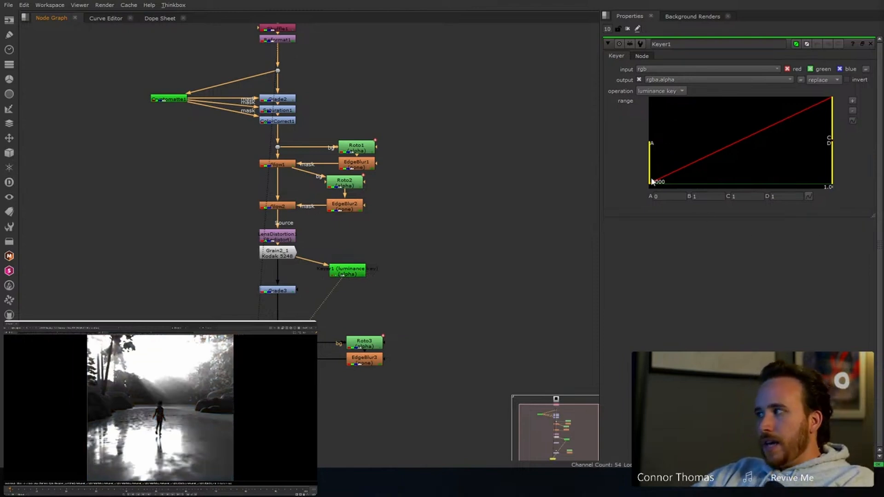
# Step: Set the Keyer's range to about A 0.223 and B 0.62 and add a Blur of size 34 feeding the Grade's mask
pyautogui.moveTo(653, 166); pyautogui.dragTo(736, 159)
pyautogui.moveTo(831, 133); pyautogui.dragTo(794, 143)
pyautogui.moveTo(359, 275); pyautogui.dragTo(386, 271)
pyautogui.press('b')
pyautogui.click(690, 79)
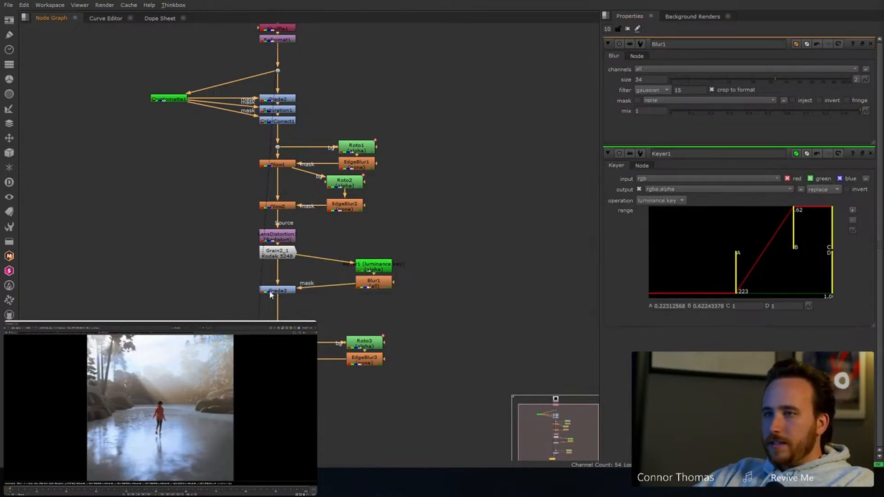
# Step: Align the Grade node with its Blur mask, view it and invert its mask
pyautogui.moveTo(271, 292); pyautogui.dragTo(271, 285)
pyautogui.press('1')
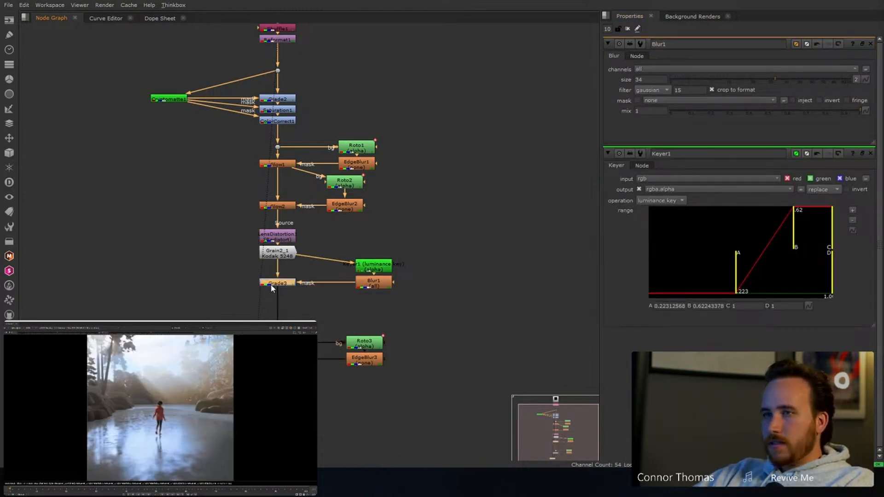
pyautogui.doubleClick(271, 286)
pyautogui.click(819, 203)
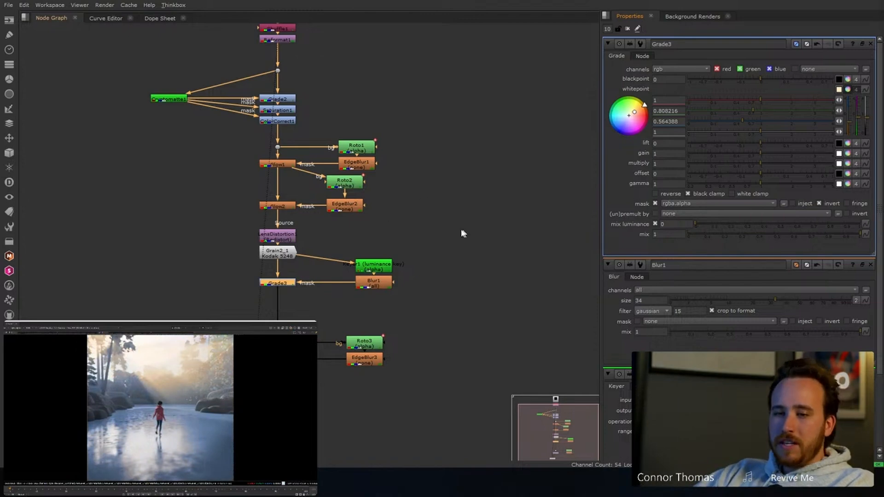
pyautogui.click(307, 289)
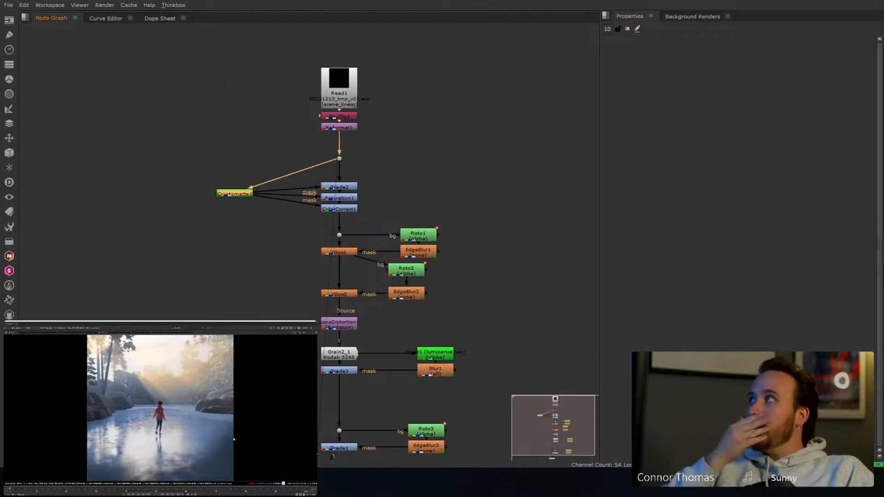